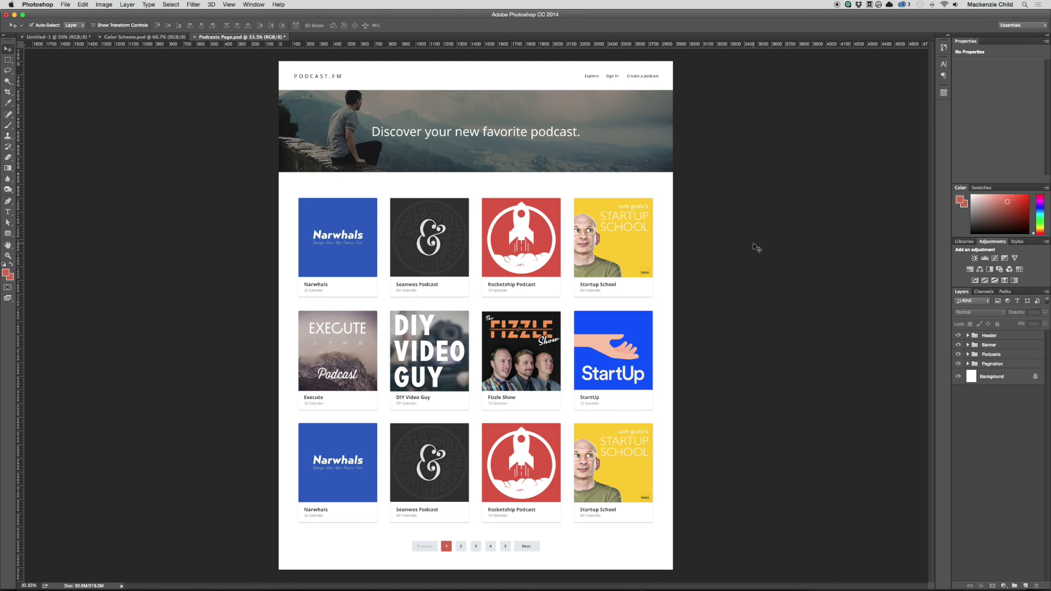
Save the document as a separate file named Podcasts Show Page.psd with maximum compatibility kept on.
{"action": "key", "text": "super+shift+s"}
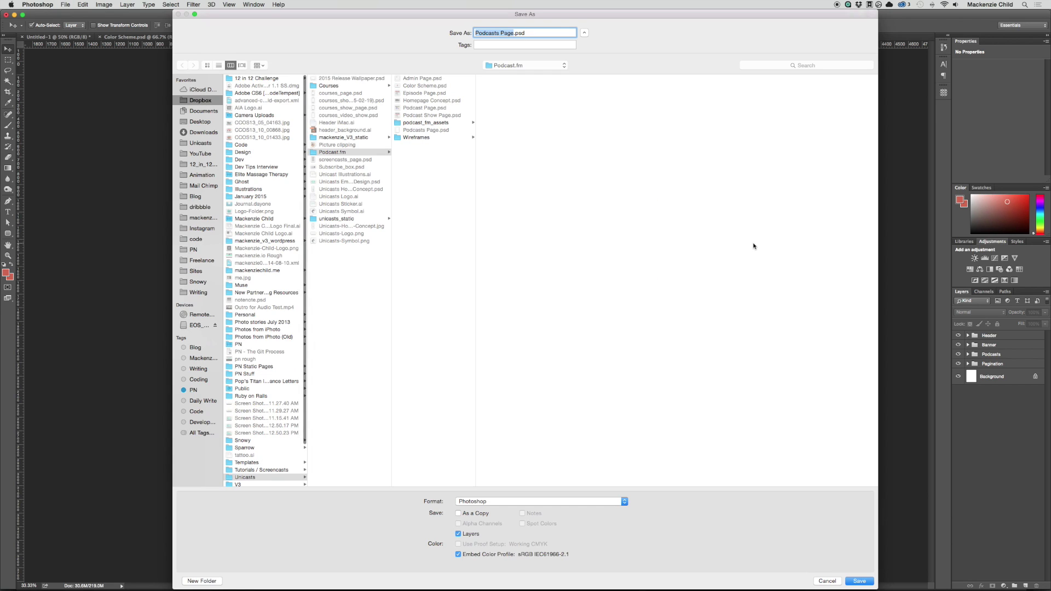
{"action": "left_click", "coordinate": [512, 33]}
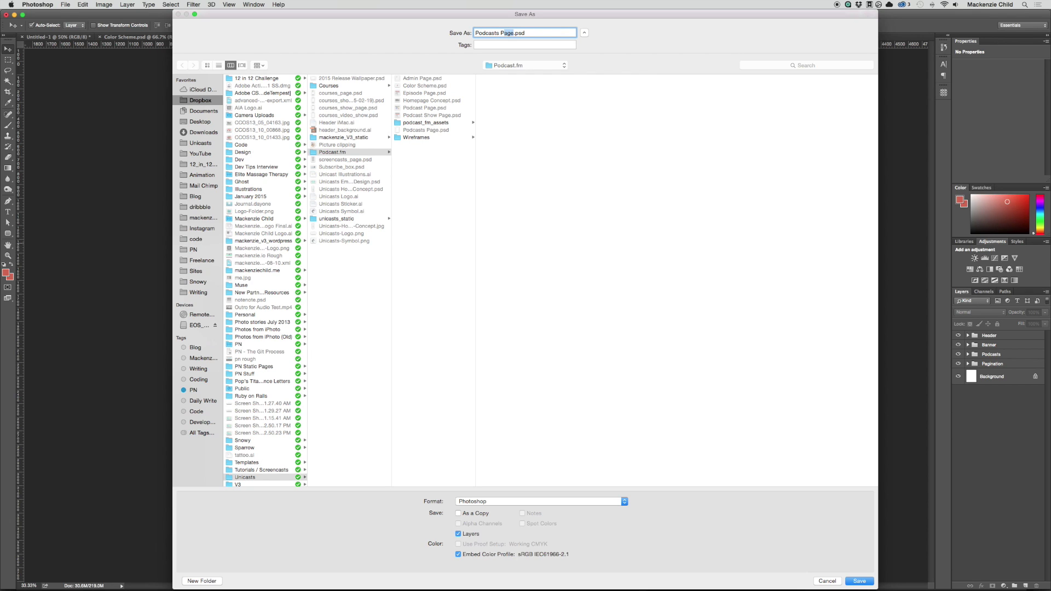
{"action": "type", "text": "Show Page"}
{"action": "key", "text": "Return"}
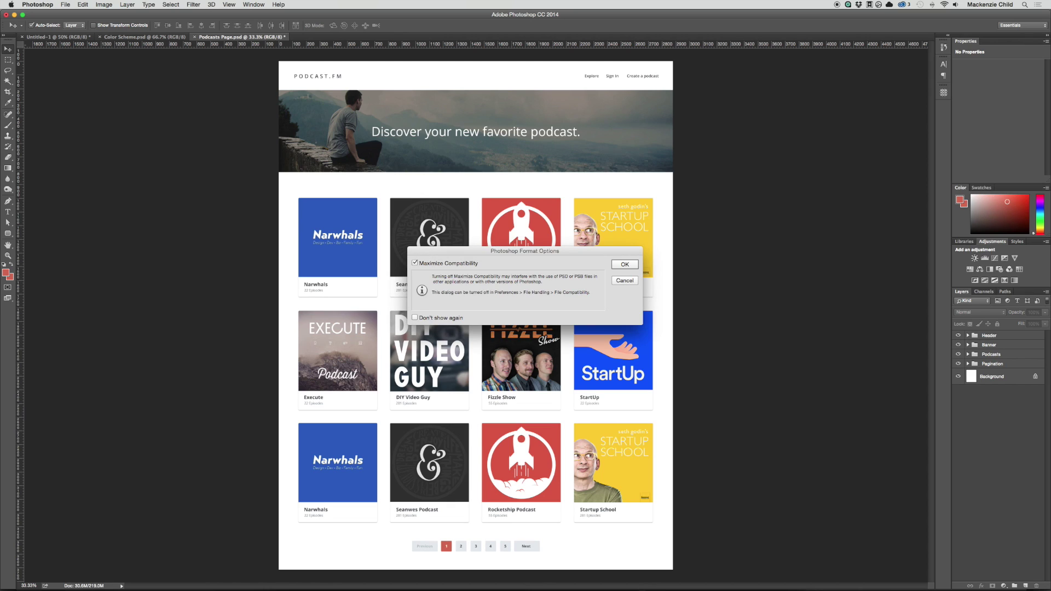
{"action": "key", "text": "Return"}
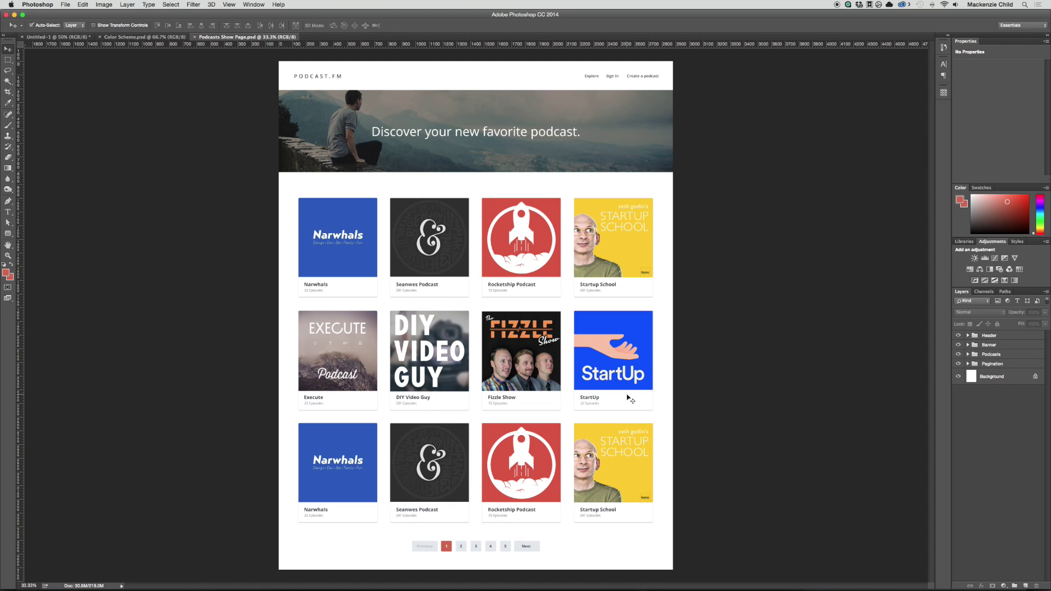
Switch to Illustrator, examine the Podcast Show wireframe from header to pagination, and return to Photoshop.
{"action": "key", "text": "super+Tab"}
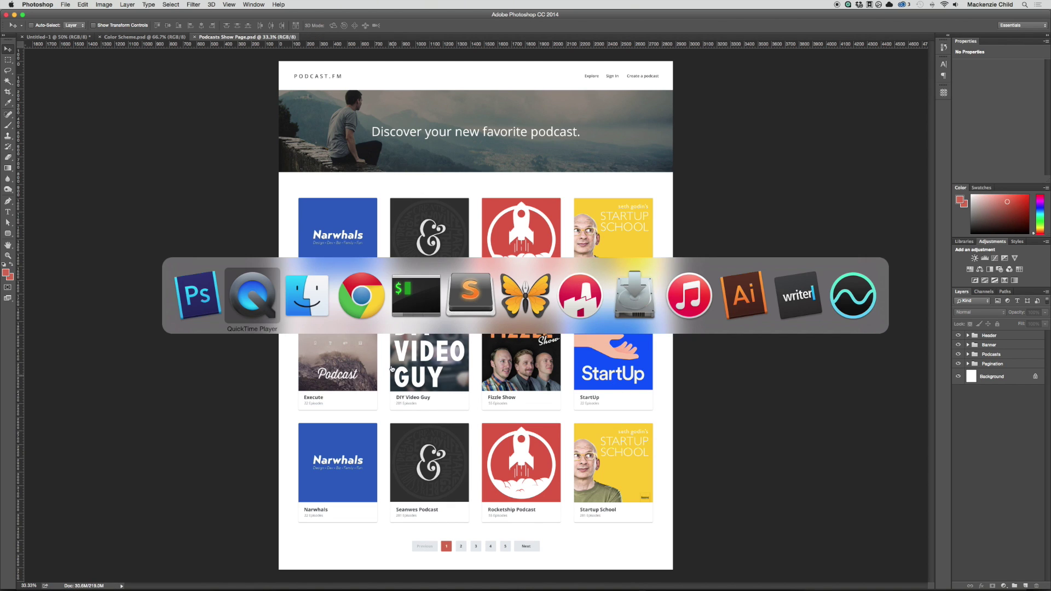
{"action": "left_click", "coordinate": [740, 295]}
{"action": "left_click_drag", "start_coordinate": [863, 84], "coordinate": [505, 80]}
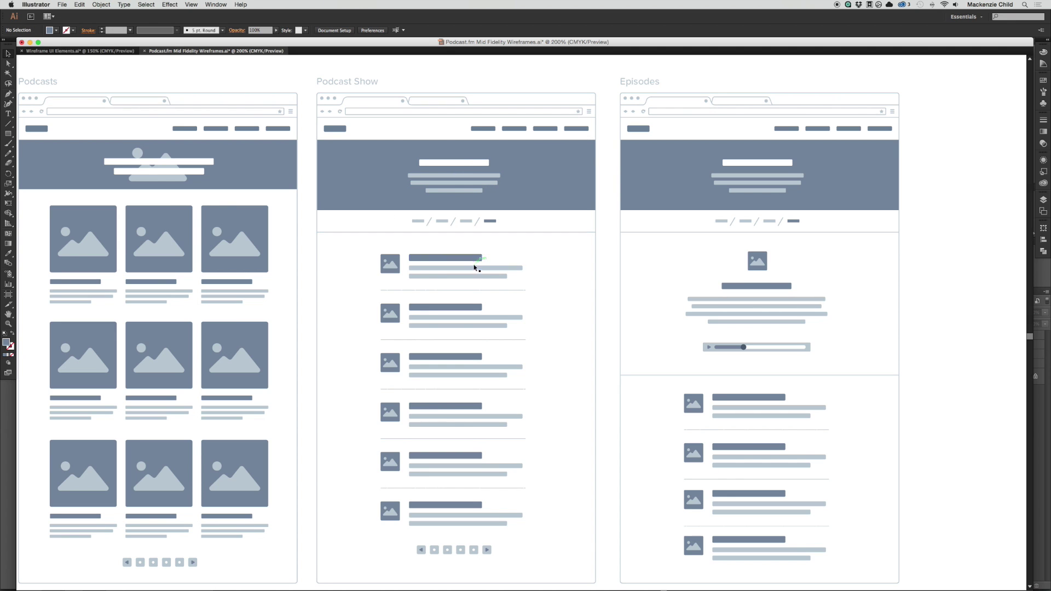
{"action": "left_click_drag", "start_coordinate": [520, 301], "coordinate": [544, 221]}
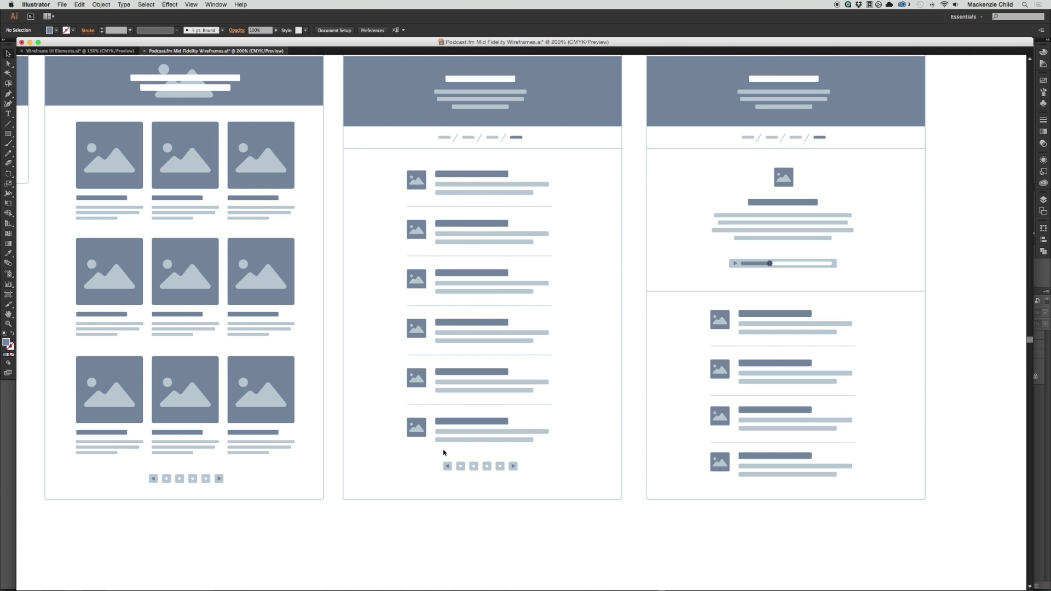
{"action": "left_click_drag", "start_coordinate": [557, 262], "coordinate": [591, 355]}
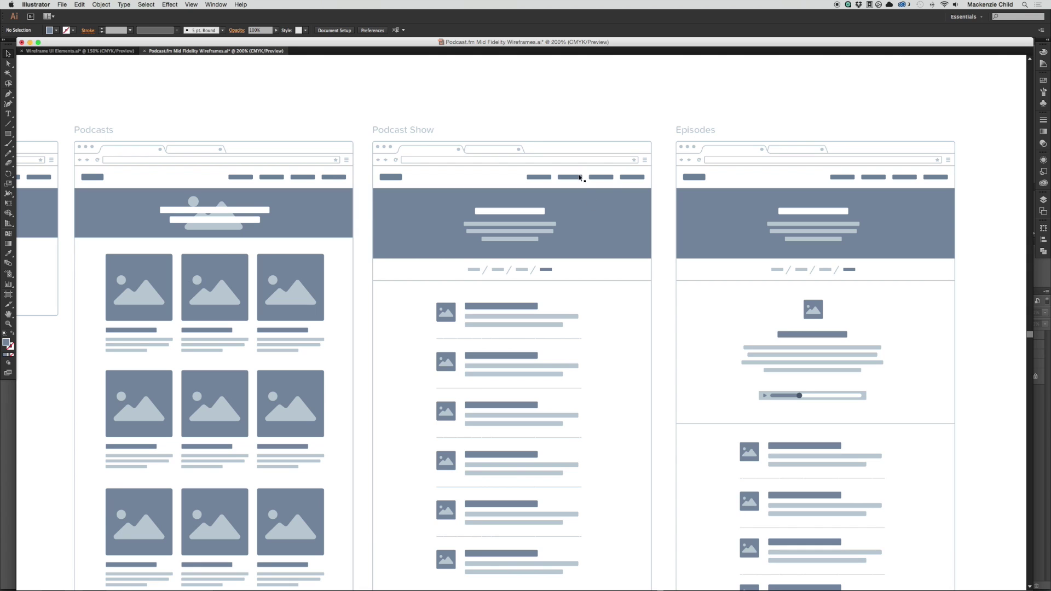
{"action": "key", "text": "super+Tab"}
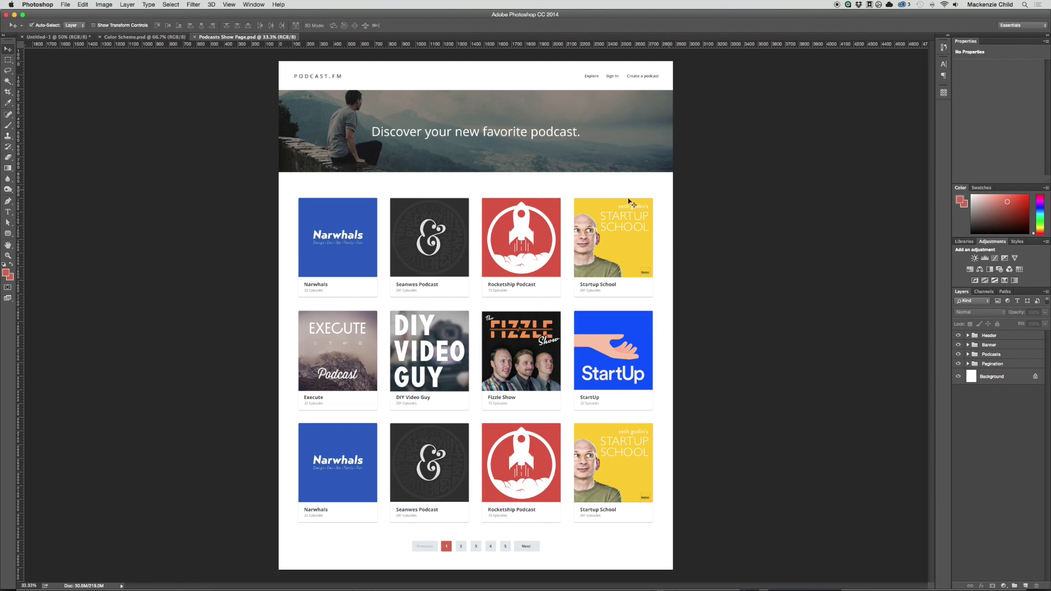
Delete the first row of four podcast cards below the banner.
{"action": "left_click_drag", "start_coordinate": [279, 205], "coordinate": [662, 295]}
{"action": "key", "text": "Delete"}
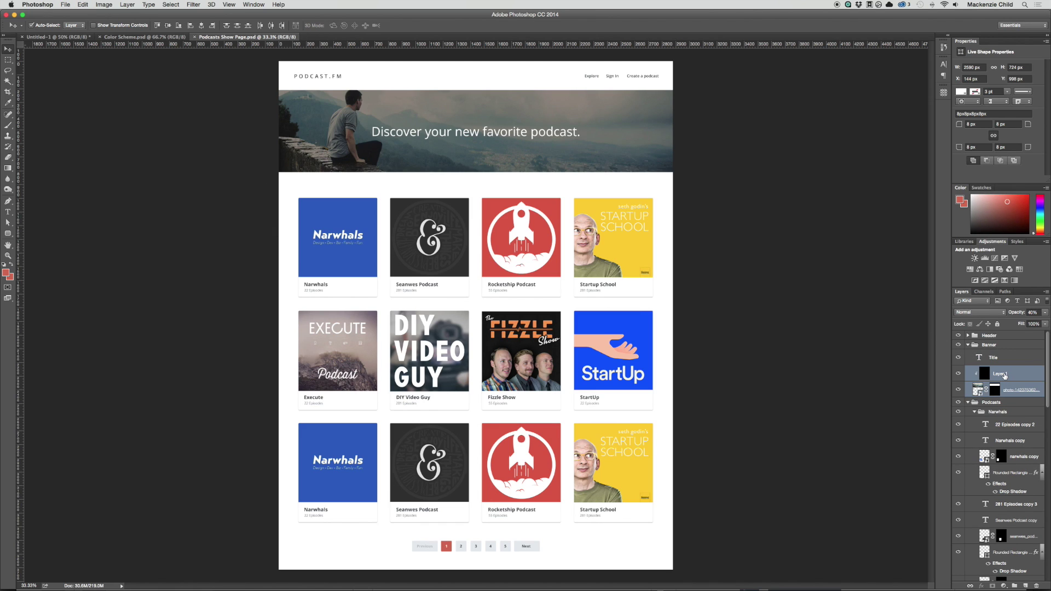
{"action": "left_click", "coordinate": [1004, 390], "text": "super"}
{"action": "left_click", "coordinate": [1004, 376], "text": "super"}
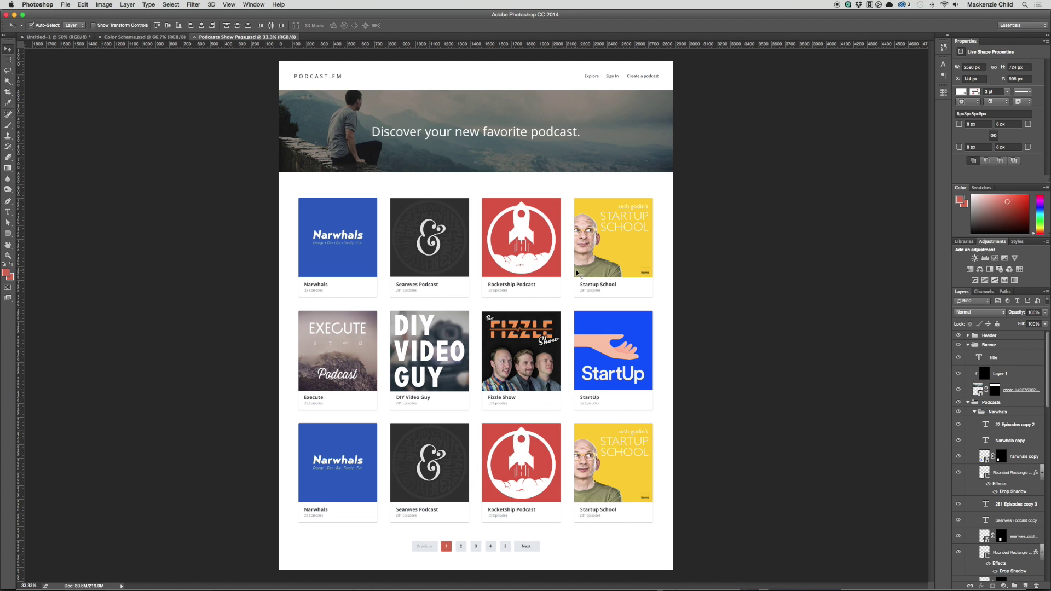
{"action": "key", "text": "BackSpace"}
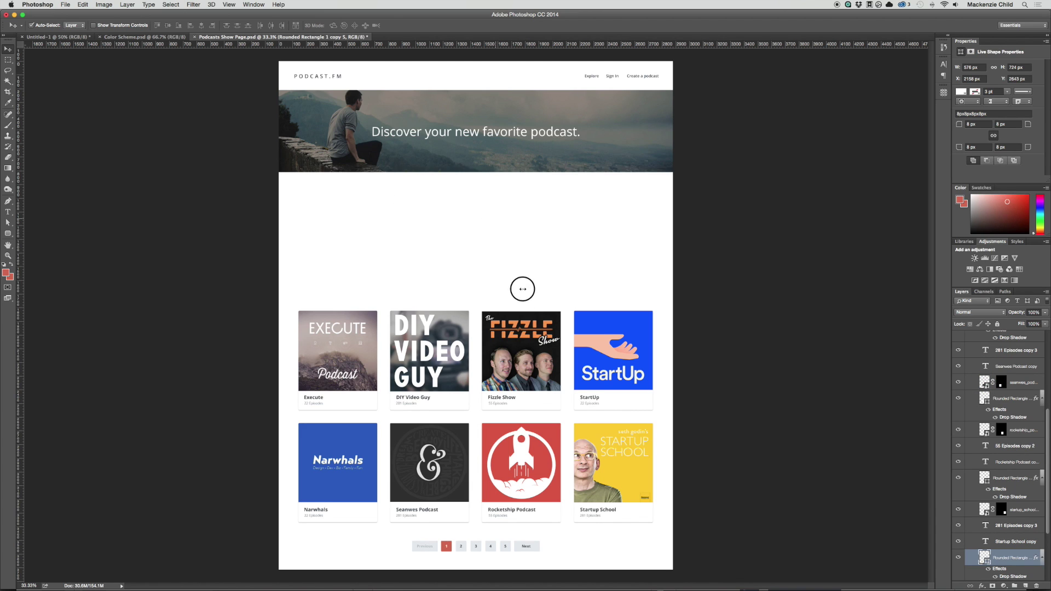
Make the Banner group active and sample the dark navy swatch in Color Scheme.psd as the foreground colour, returning to the show page.
{"action": "key", "text": "super+equal"}
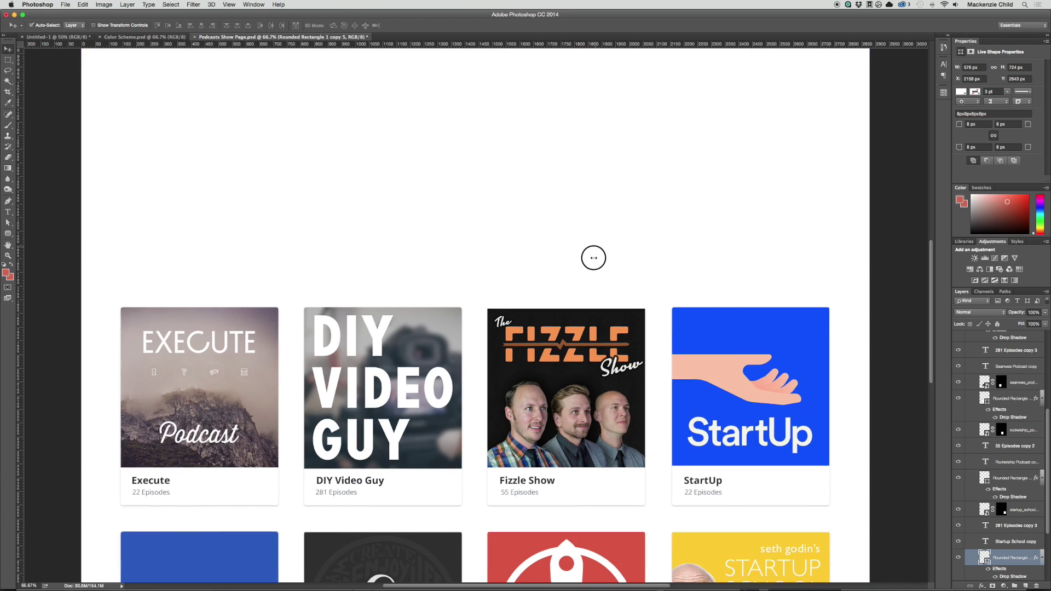
{"action": "left_click_drag", "start_coordinate": [594, 256], "coordinate": [610, 445]}
{"action": "key", "text": "super+r"}
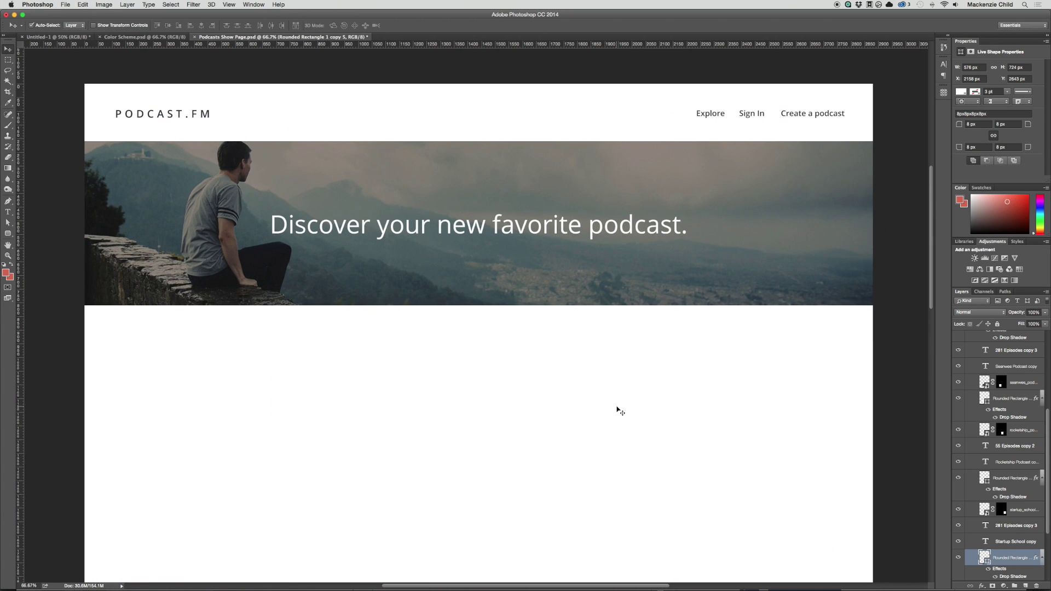
{"action": "left_click", "coordinate": [676, 187]}
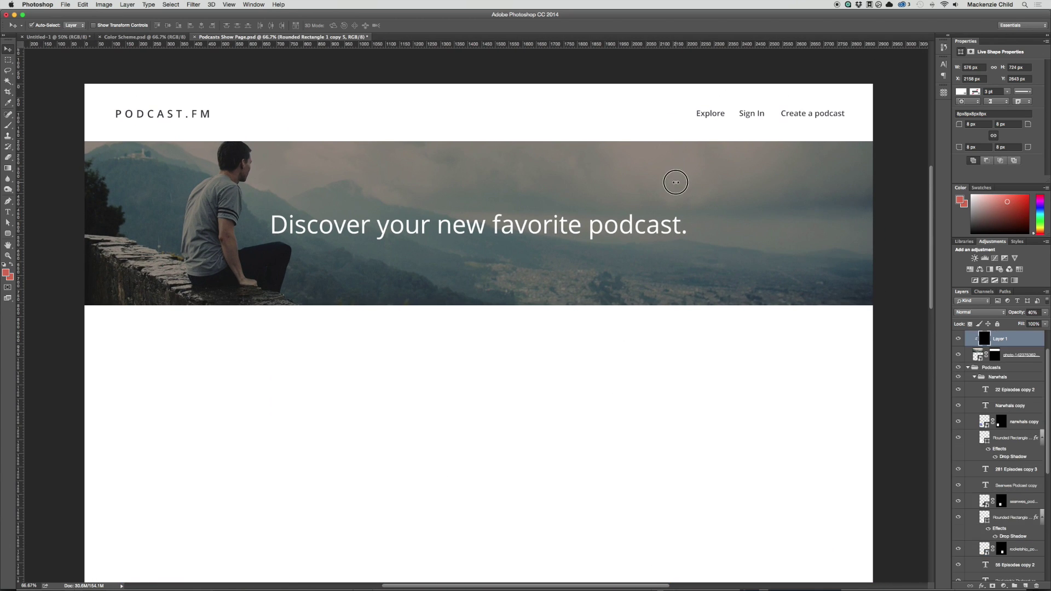
{"action": "scroll", "coordinate": [996, 378], "scroll_direction": "up", "scroll_amount": 3}
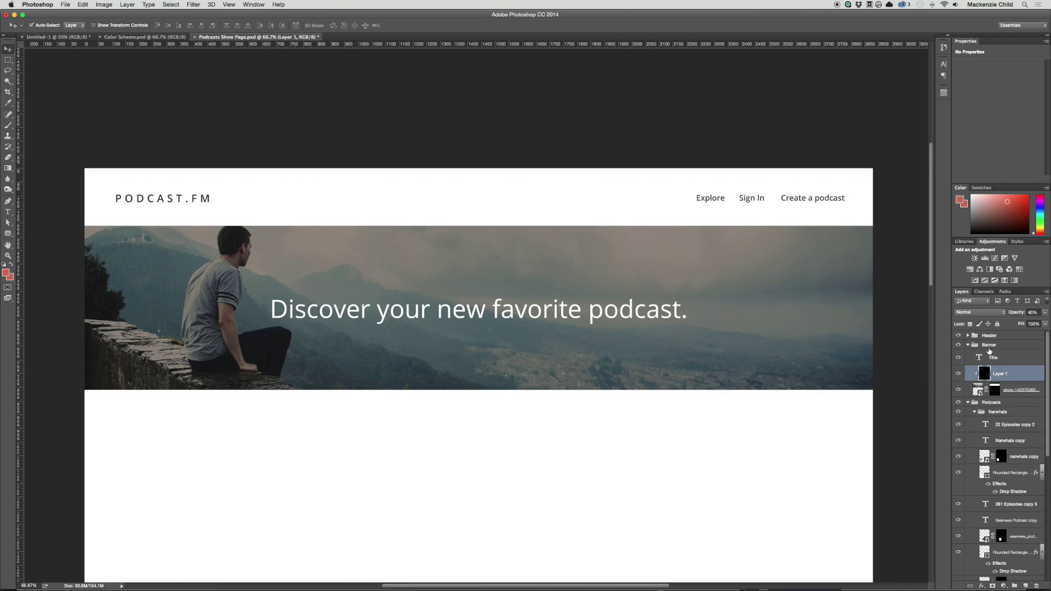
{"action": "left_click", "coordinate": [988, 345]}
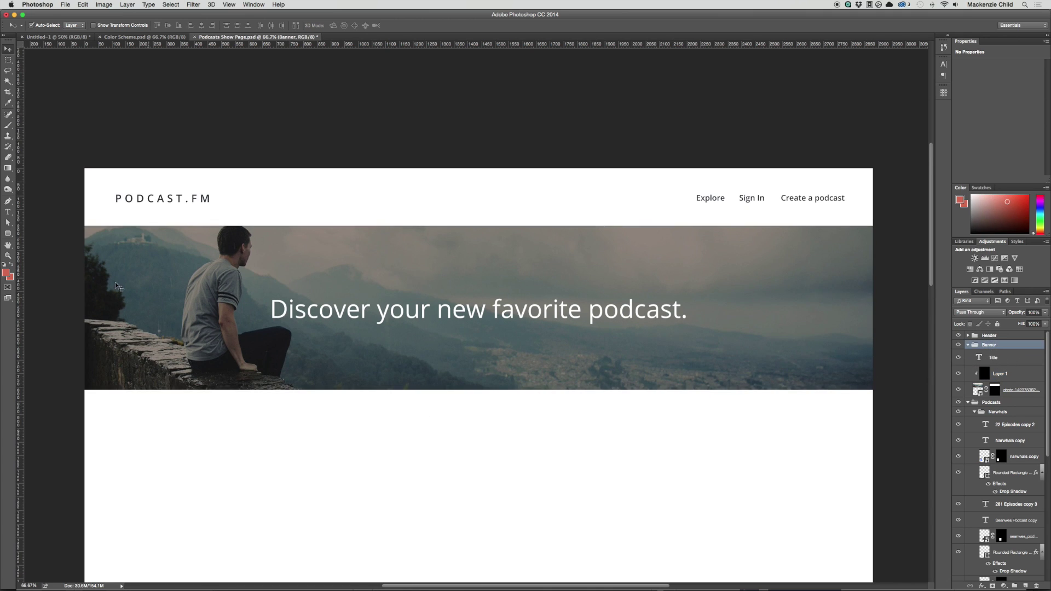
{"action": "left_click", "coordinate": [8, 234]}
{"action": "left_click", "coordinate": [144, 37]}
{"action": "key", "text": "i"}
{"action": "left_click", "coordinate": [518, 278]}
{"action": "left_click", "coordinate": [245, 37]}
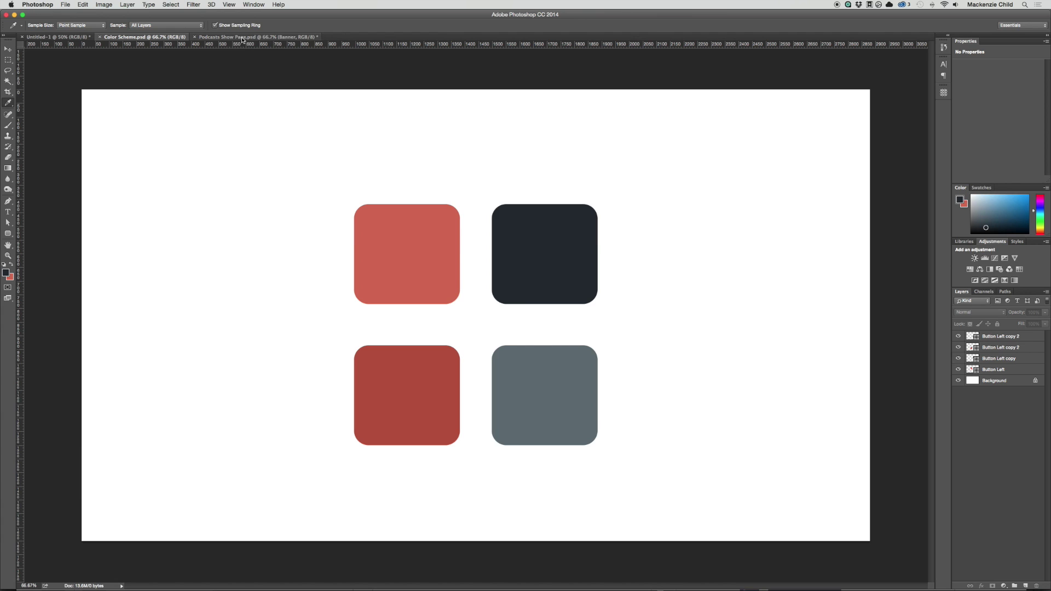
Draw a rectangle about 2892 by 611 px over the banner photo, filled with the dark navy colour and without a stroke.
{"action": "left_click_drag", "start_coordinate": [7, 235], "coordinate": [54, 227]}
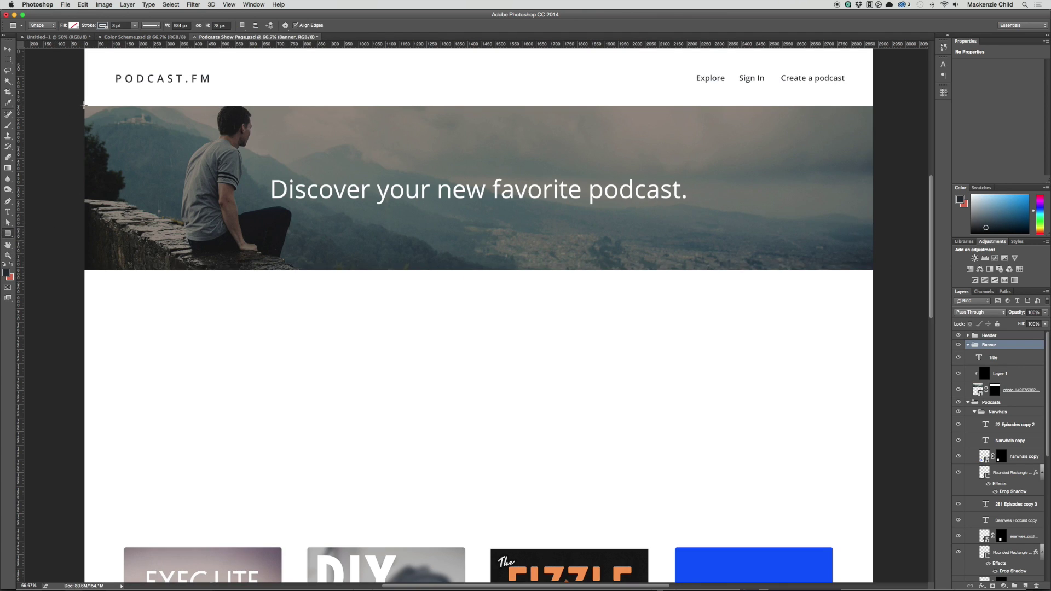
{"action": "left_click_drag", "start_coordinate": [82, 105], "coordinate": [874, 272]}
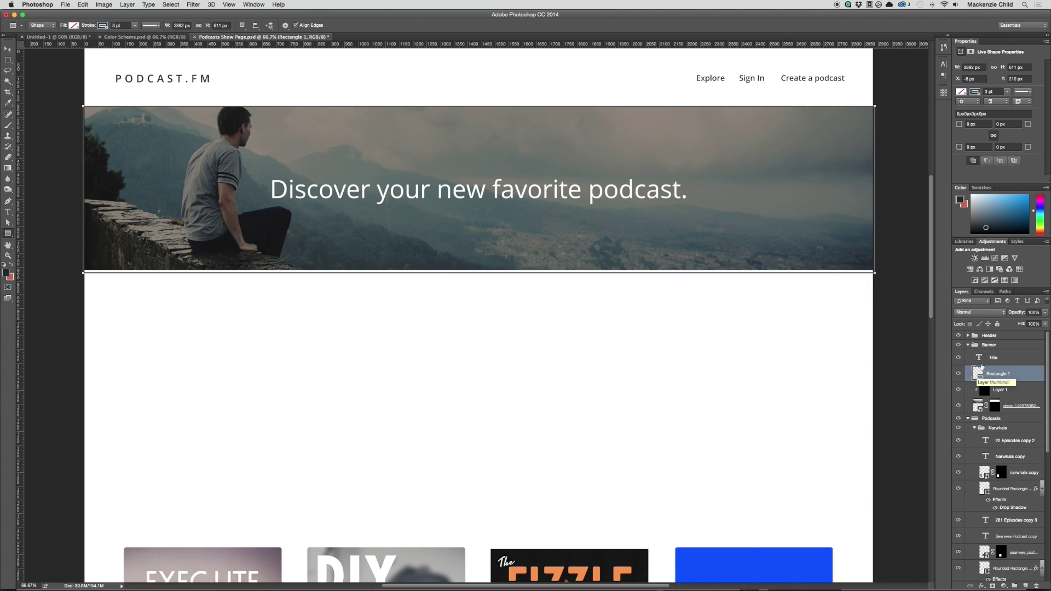
{"action": "left_click", "coordinate": [960, 91]}
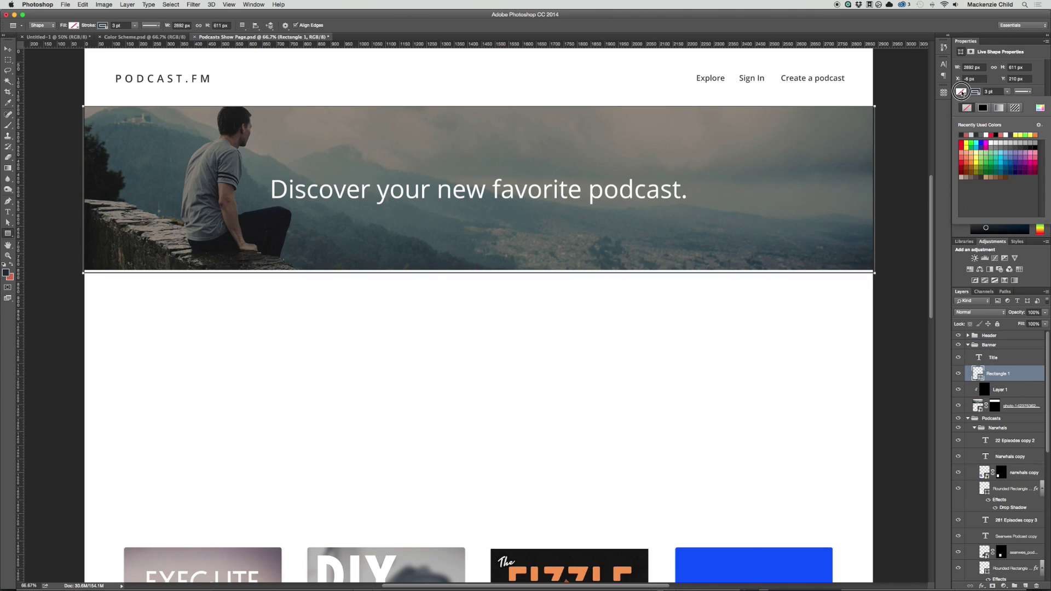
{"action": "left_click", "coordinate": [962, 135]}
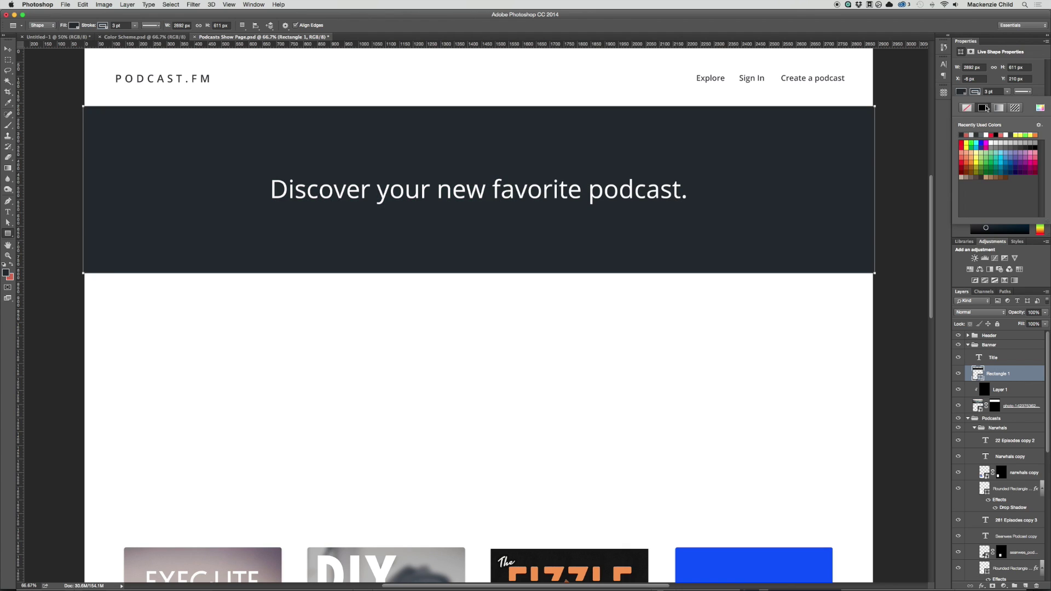
{"action": "left_click", "coordinate": [966, 108]}
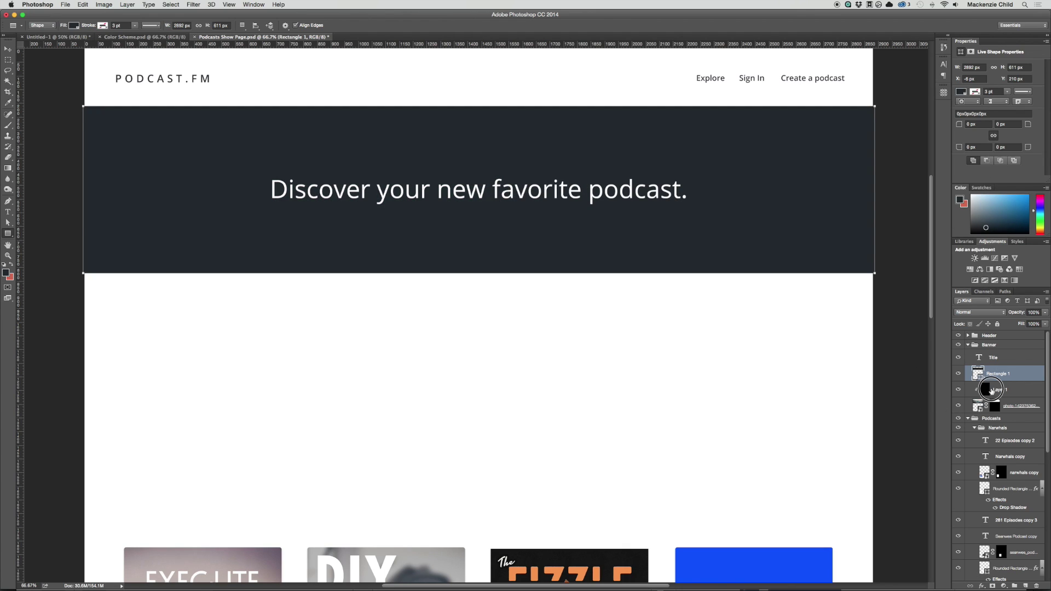
Delete the black overlay layer and the photo layer beneath the banner's new rectangle.
{"action": "left_click", "coordinate": [992, 390]}
{"action": "left_click", "coordinate": [1016, 410], "text": "shift"}
{"action": "key", "text": "Delete"}
{"action": "key", "text": "v"}
{"action": "left_click", "coordinate": [862, 290]}
{"action": "scroll", "coordinate": [539, 285], "scroll_direction": "up", "scroll_amount": 2}
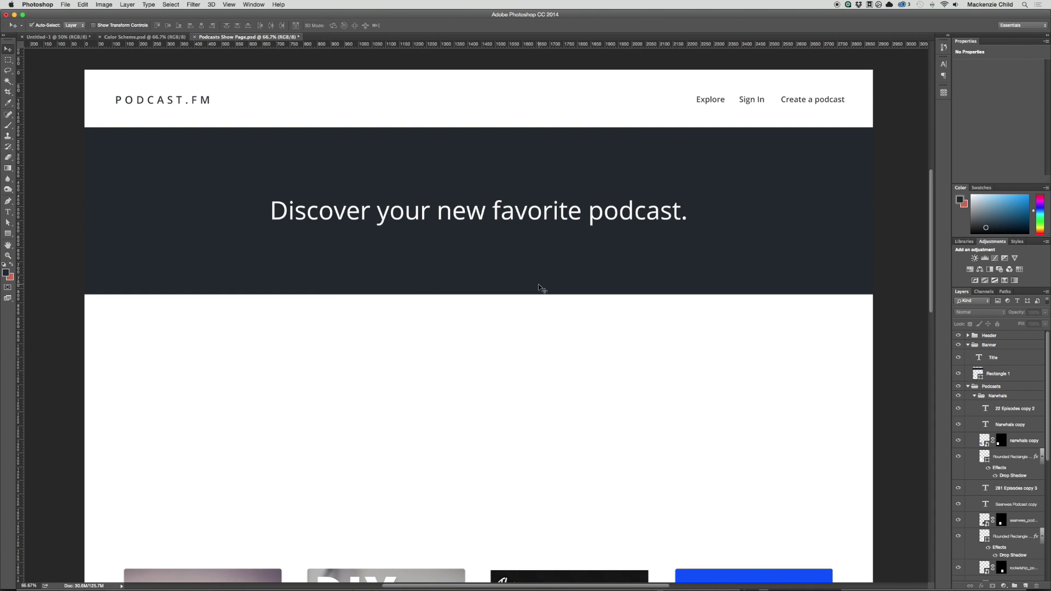
Stretch the dark banner rectangle downward to about 726 px high.
{"action": "left_click", "coordinate": [540, 283]}
{"action": "key", "text": "ctrl+t"}
{"action": "left_click_drag", "start_coordinate": [479, 294], "coordinate": [479, 327]}
{"action": "key", "text": "Return"}
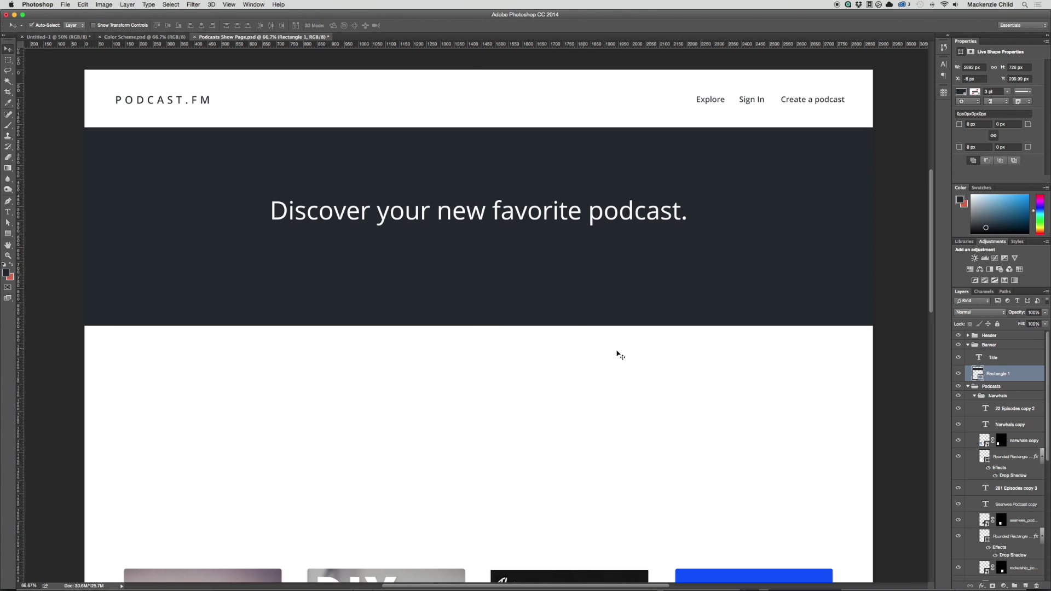
{"action": "left_click", "coordinate": [782, 369]}
Switch to Chrome and generate 4 paragraphs of "Hipster, neat." filler text on hipsum.co.
{"action": "key", "text": "super+Tab"}
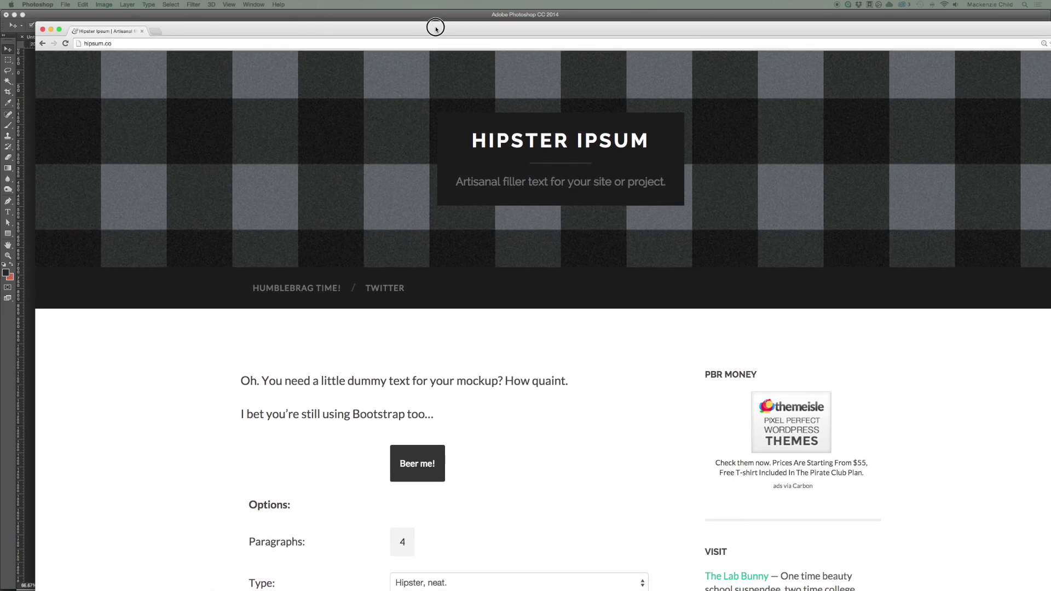
{"action": "left_click", "coordinate": [400, 3]}
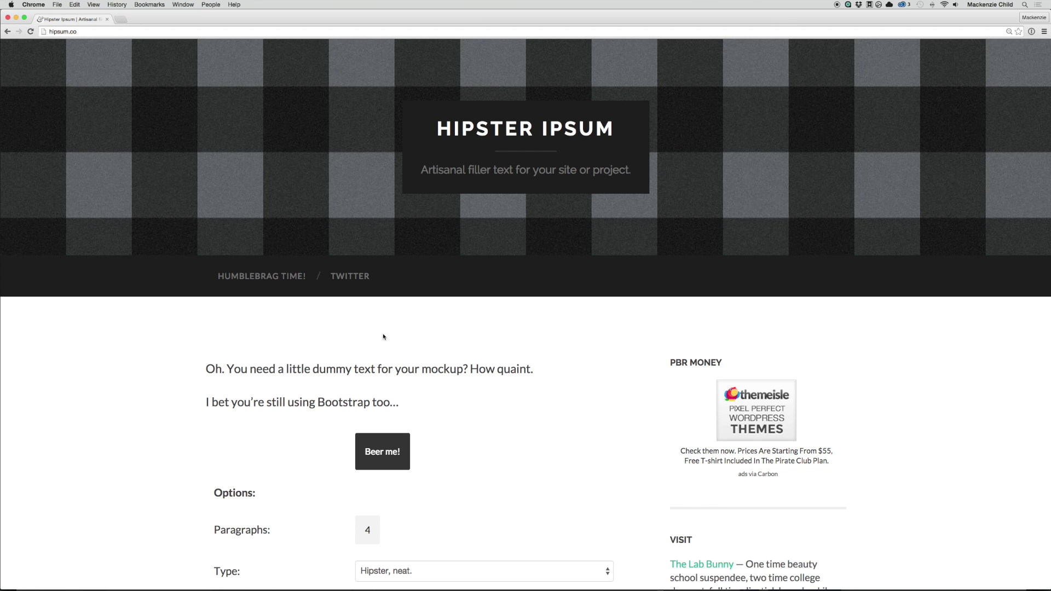
{"action": "scroll", "coordinate": [423, 393], "scroll_direction": "down", "scroll_amount": 3}
{"action": "scroll", "coordinate": [628, 477], "scroll_direction": "down", "scroll_amount": 3}
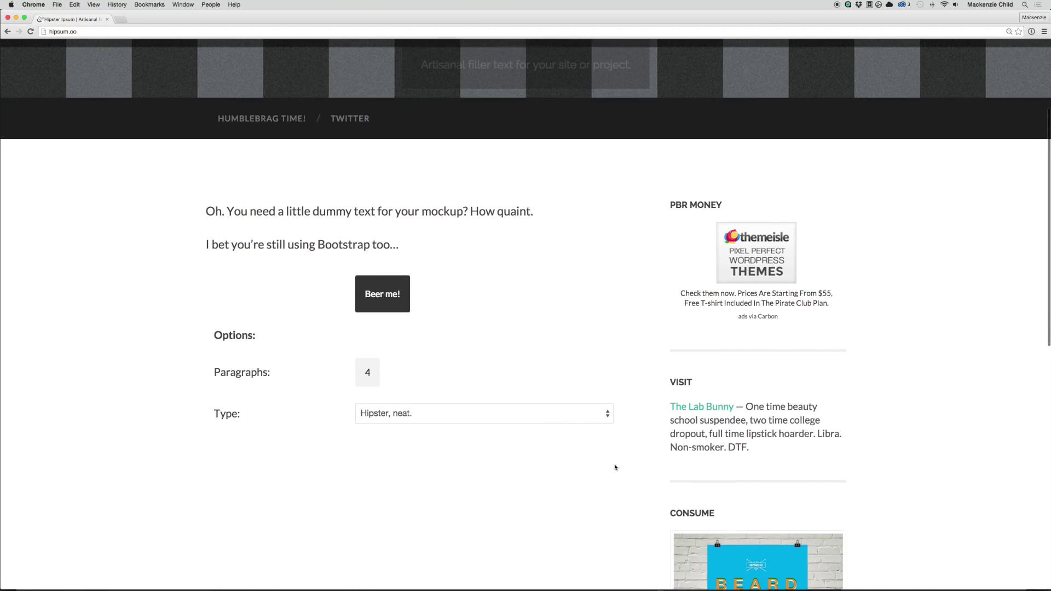
{"action": "left_click", "coordinate": [382, 293]}
Copy the filler text from "Post-ironic cliche synth" through "taxidermy tofu gastropub." and return to Photoshop.
{"action": "scroll", "coordinate": [519, 352], "scroll_direction": "down", "scroll_amount": 5}
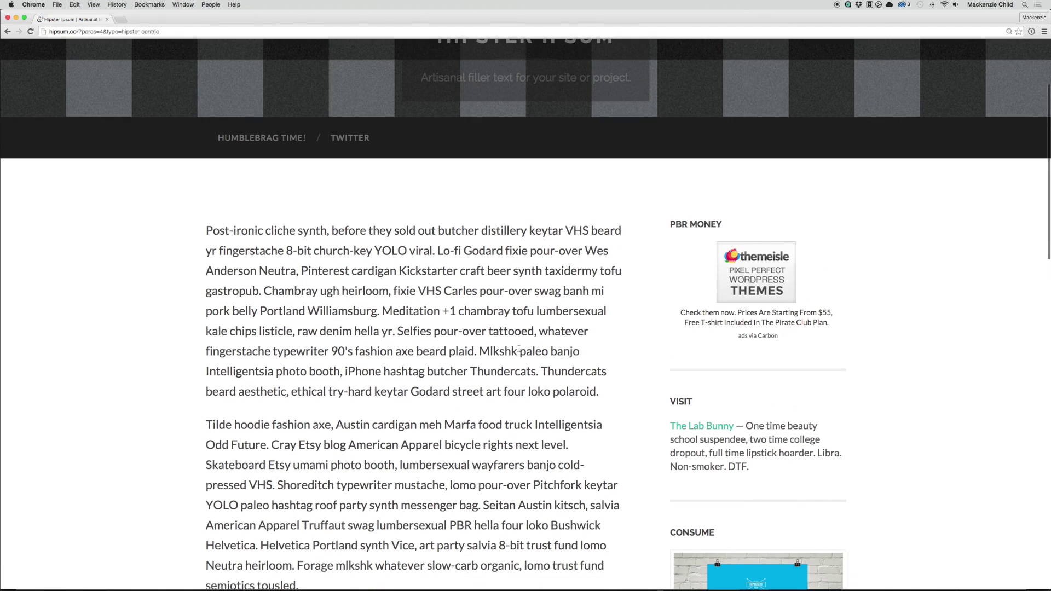
{"action": "scroll", "coordinate": [388, 287], "scroll_direction": "down", "scroll_amount": 5}
{"action": "scroll", "coordinate": [387, 295], "scroll_direction": "up", "scroll_amount": 5}
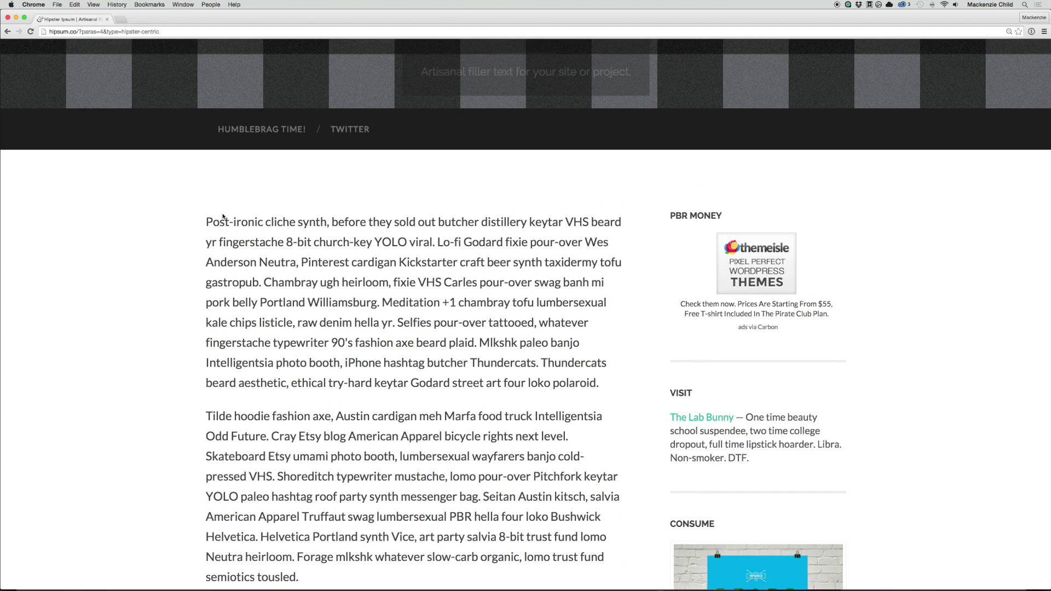
{"action": "left_click_drag", "start_coordinate": [192, 222], "coordinate": [261, 284]}
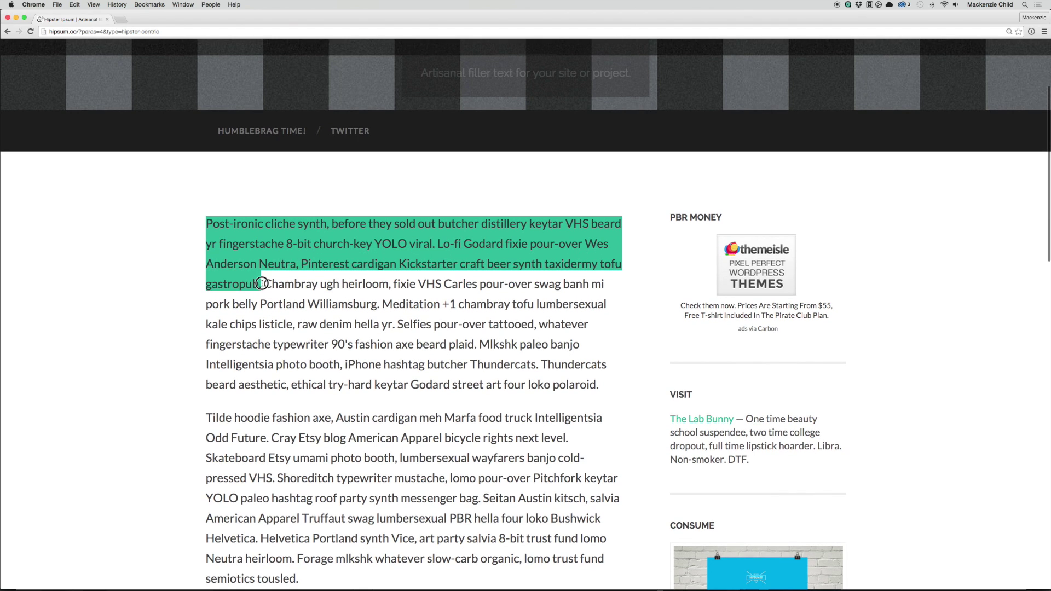
{"action": "scroll", "coordinate": [262, 283], "scroll_direction": "down", "scroll_amount": 1}
{"action": "key", "text": "super+Tab"}
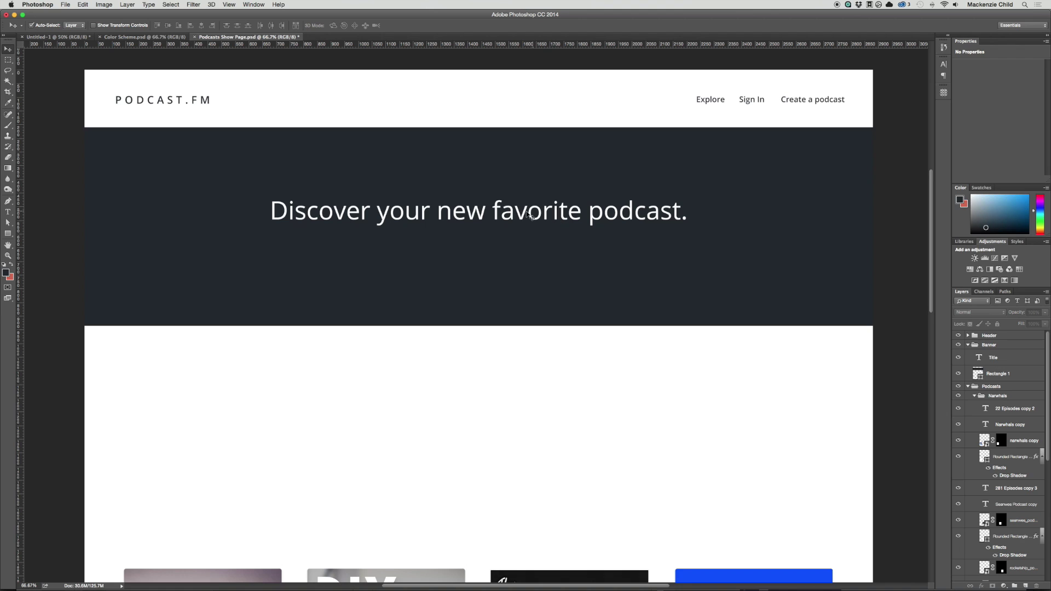
Duplicate the banner title directly below itself and reduce the copy's font size to 36.52 pt.
{"action": "left_click_drag", "start_coordinate": [528, 215], "coordinate": [481, 283]}
{"action": "key", "text": "t"}
{"action": "left_click", "coordinate": [526, 246]}
{"action": "key", "text": "super+a"}
{"action": "left_click", "coordinate": [155, 26]}
{"action": "left_click_drag", "start_coordinate": [155, 27], "coordinate": [134, 31]}
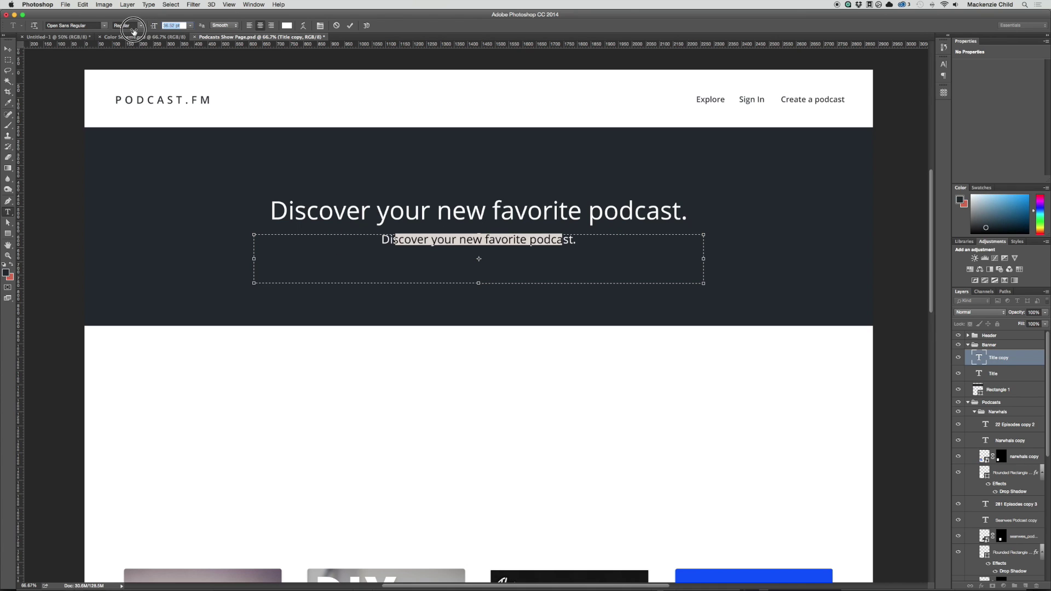
Show the character settings and replace the duplicated title's text with the copied filler starting "Post-ironic cliche synth".
{"action": "key", "text": "super+t"}
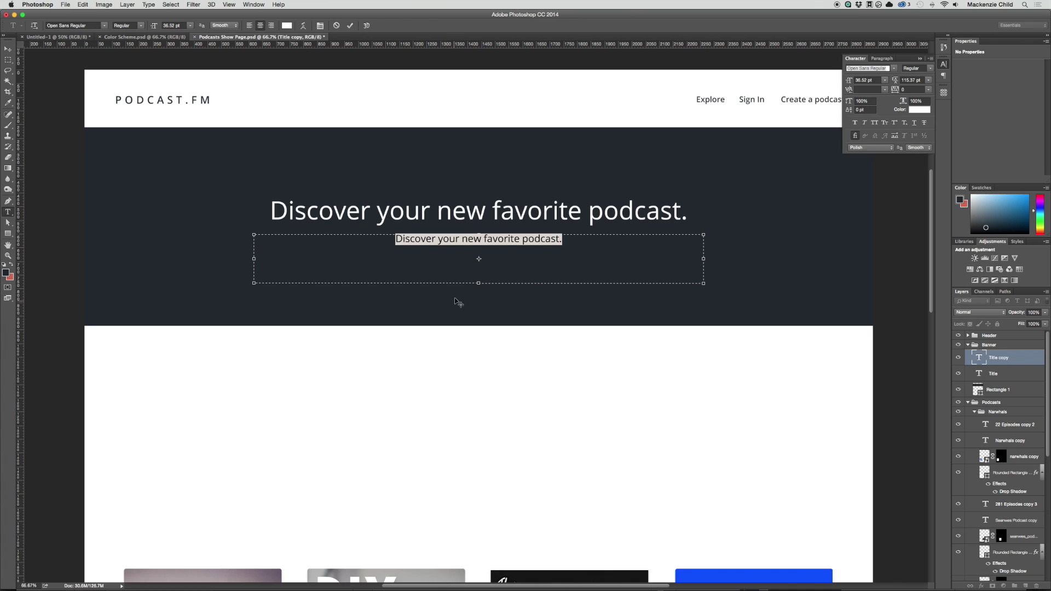
{"action": "type", "text": "Post-ironic cliche synth, before they sold out butcher distillery keytar VHS beard yr fingerstache 8-bit church-key YOLO viral. Lo-fi Godard fixie pour-over Wes Anderson Neutra, Pinterest"}
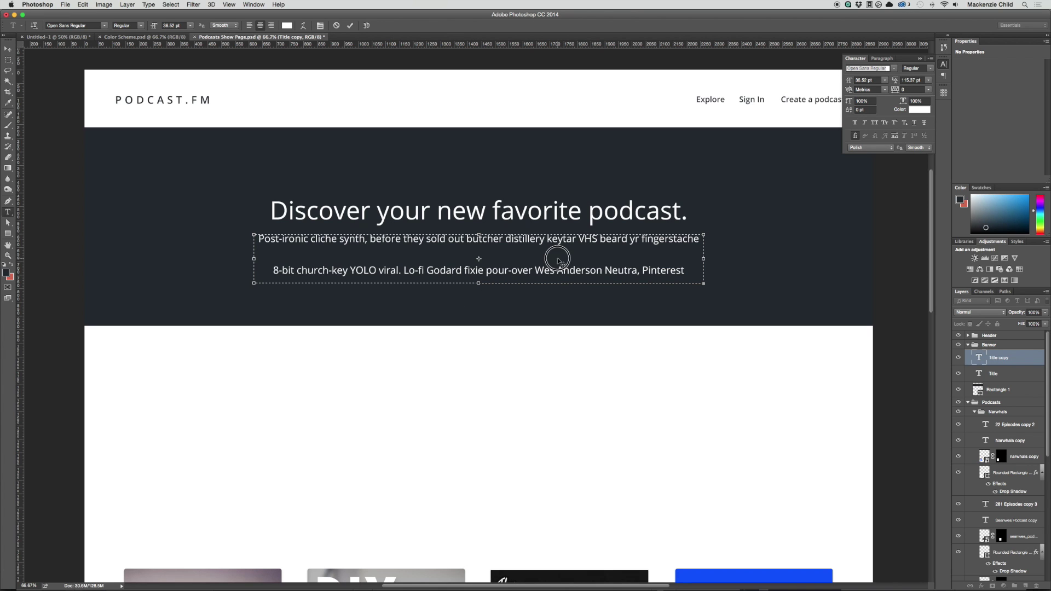
Set the line spacing of the whole filler description under the banner title to 56.37 pt.
{"action": "key", "text": "super+a"}
{"action": "left_click_drag", "start_coordinate": [896, 82], "coordinate": [881, 86]}
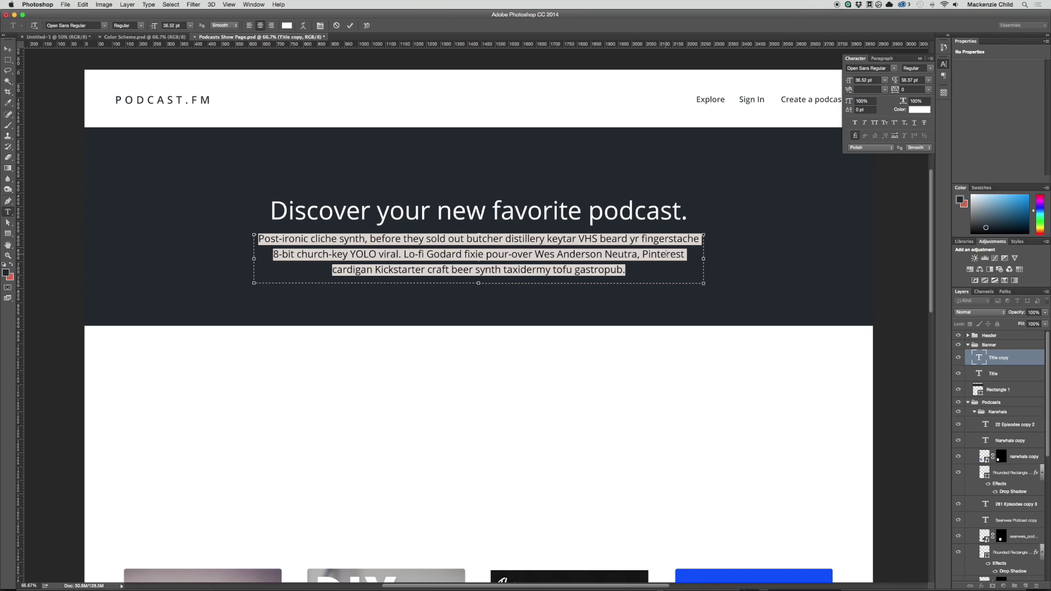
{"action": "key", "text": "super+Return"}
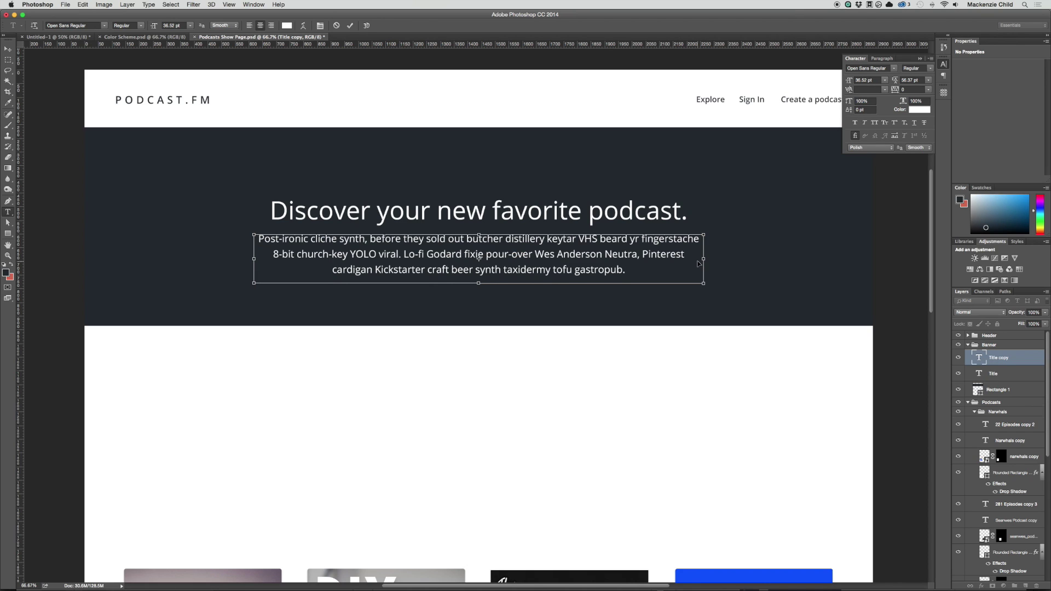
Scale the banner description down to 31.66 pt text and nudge it up slightly closer to the title.
{"action": "key", "text": "super+t"}
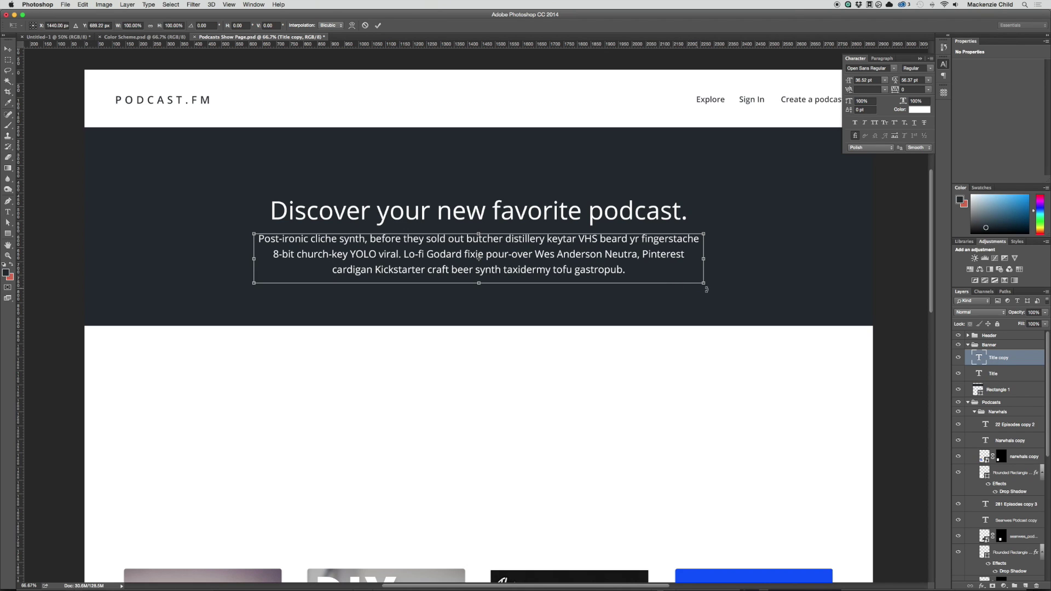
{"action": "left_click_drag", "start_coordinate": [703, 284], "coordinate": [672, 284]}
{"action": "key", "text": "Return"}
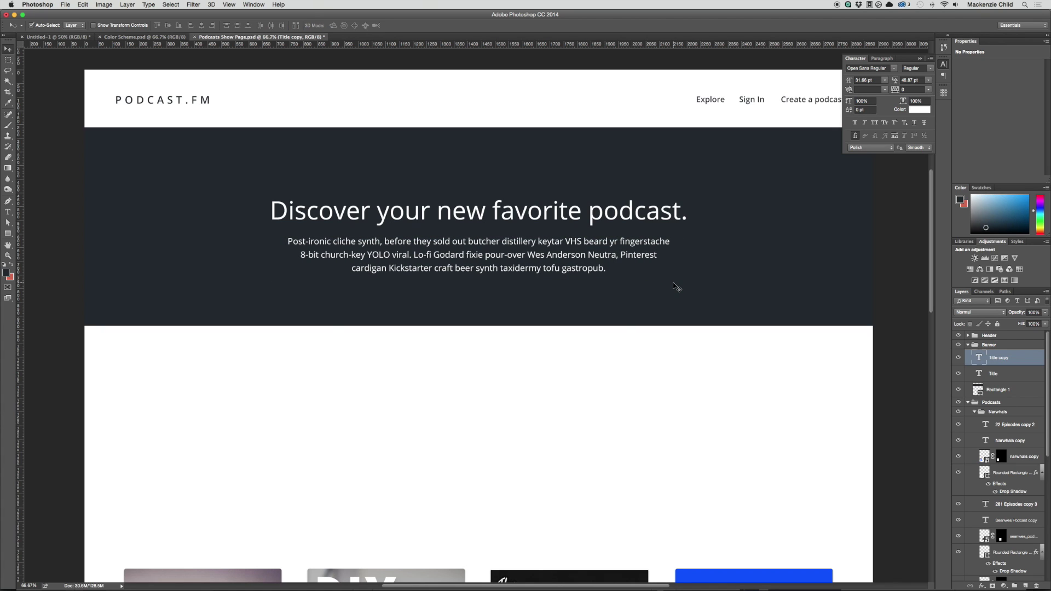
{"action": "key", "text": "Up"}
{"action": "key", "text": "Up"}
{"action": "key", "text": "Up"}
{"action": "key", "text": "Up"}
{"action": "key", "text": "Up"}
{"action": "key", "text": "Up"}
{"action": "key", "text": "Up"}
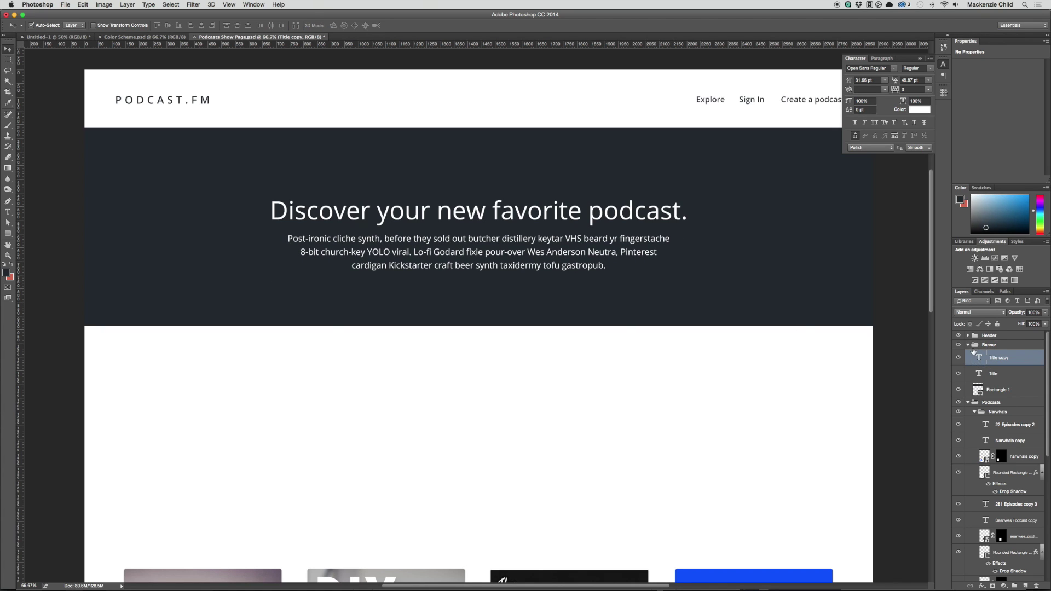
Recolor the banner description to muted gray-blue #67757f, starting from a sample of the dark banner color.
{"action": "double_click", "coordinate": [977, 356]}
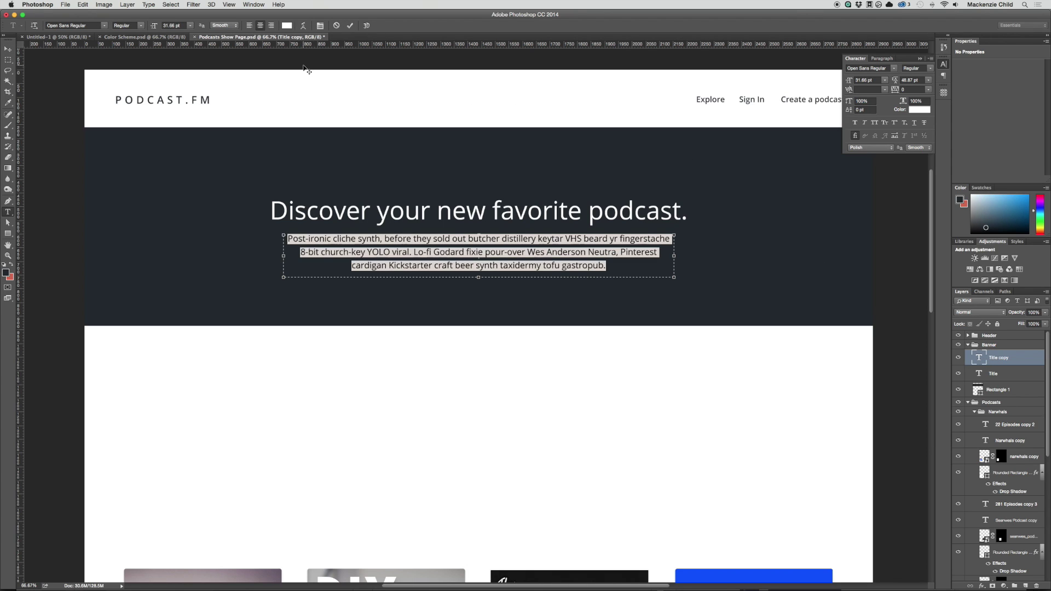
{"action": "left_click", "coordinate": [287, 26]}
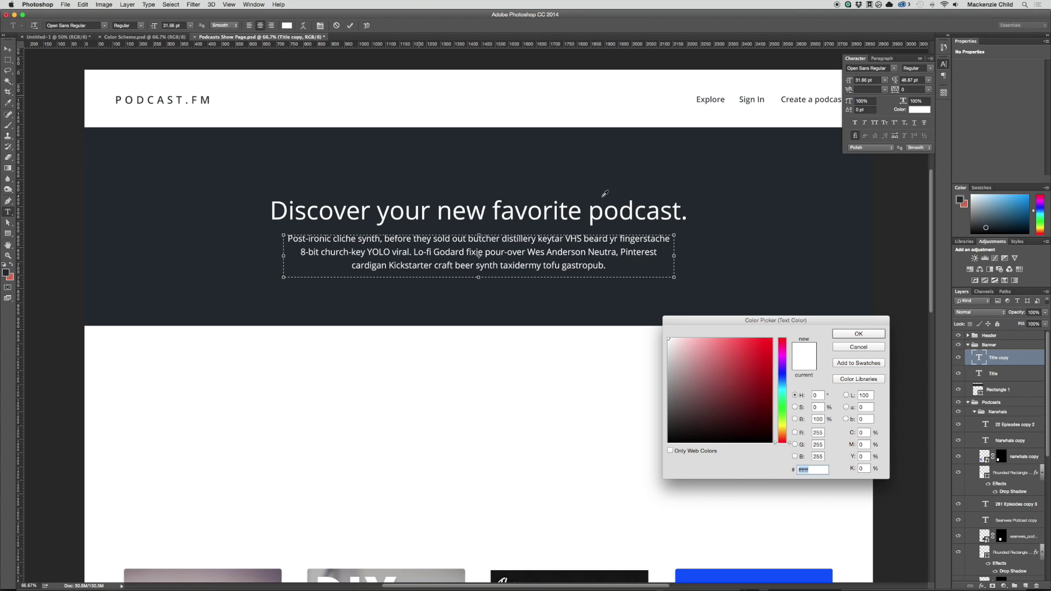
{"action": "left_click", "coordinate": [712, 279]}
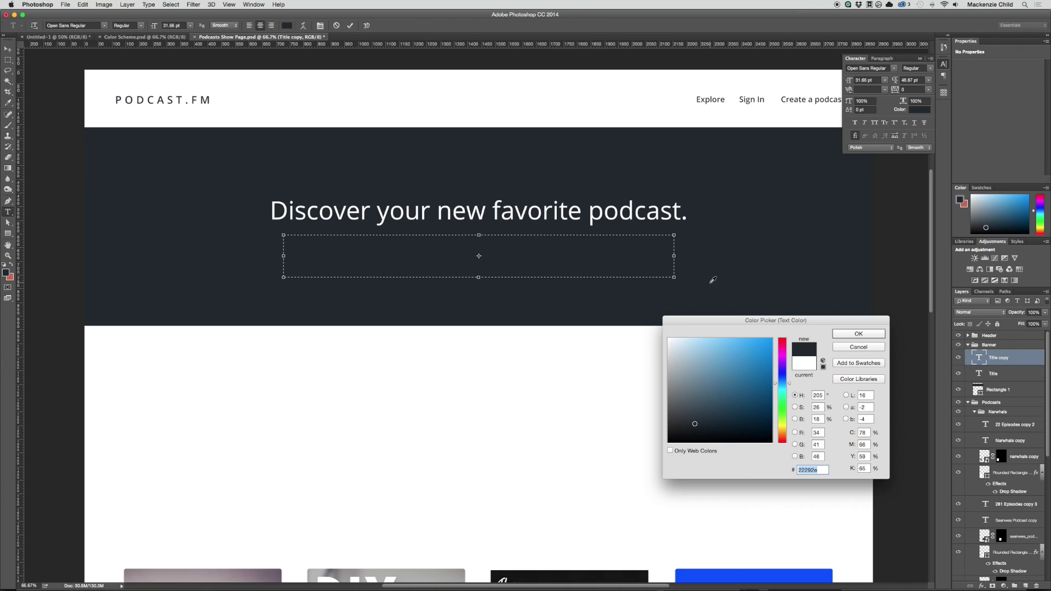
{"action": "left_click_drag", "start_coordinate": [693, 433], "coordinate": [688, 390]}
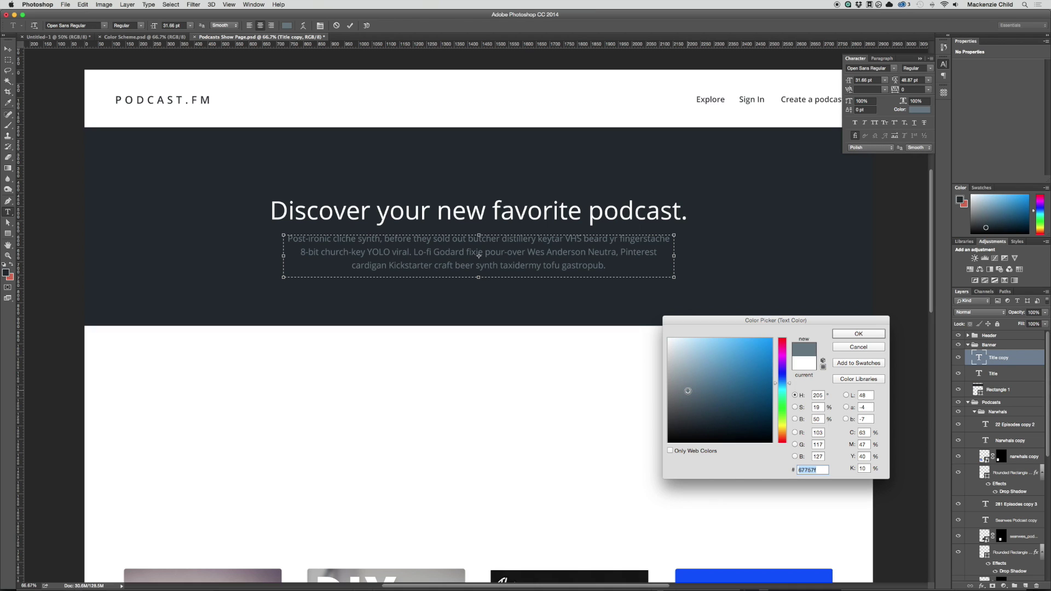
{"action": "key", "text": "Return"}
Move the title and description together slightly up to center them vertically in the banner, and hide the character settings.
{"action": "key", "text": "v"}
{"action": "left_click", "coordinate": [447, 208]}
{"action": "left_click", "coordinate": [460, 245], "text": "shift"}
{"action": "left_click_drag", "start_coordinate": [476, 255], "coordinate": [477, 273]}
{"action": "scroll", "coordinate": [476, 256], "scroll_direction": "up", "scroll_amount": 1}
{"action": "scroll", "coordinate": [656, 273], "scroll_direction": "down", "scroll_amount": 2}
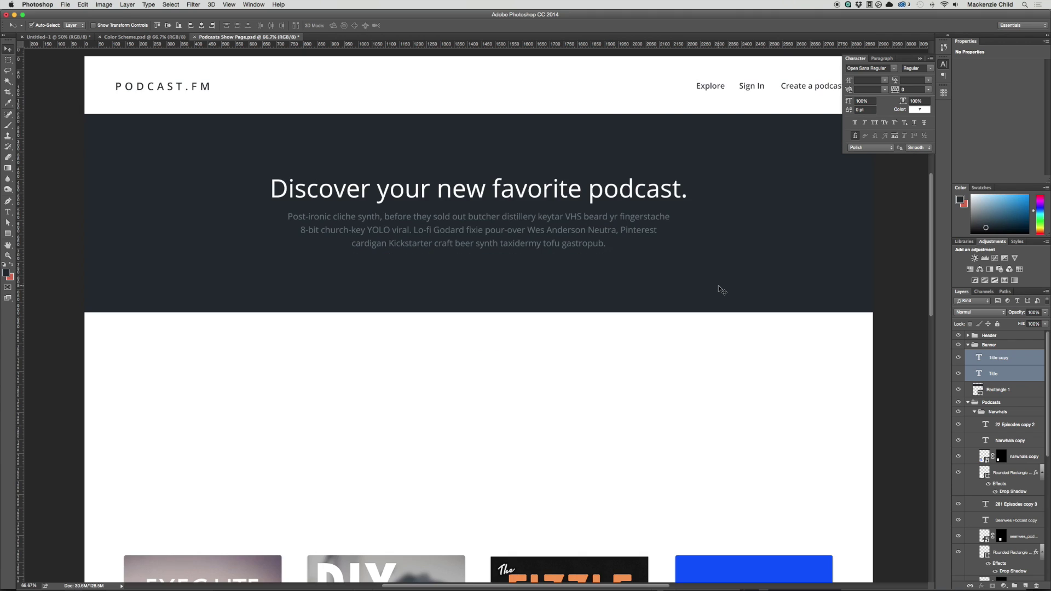
{"action": "left_click", "coordinate": [943, 65]}
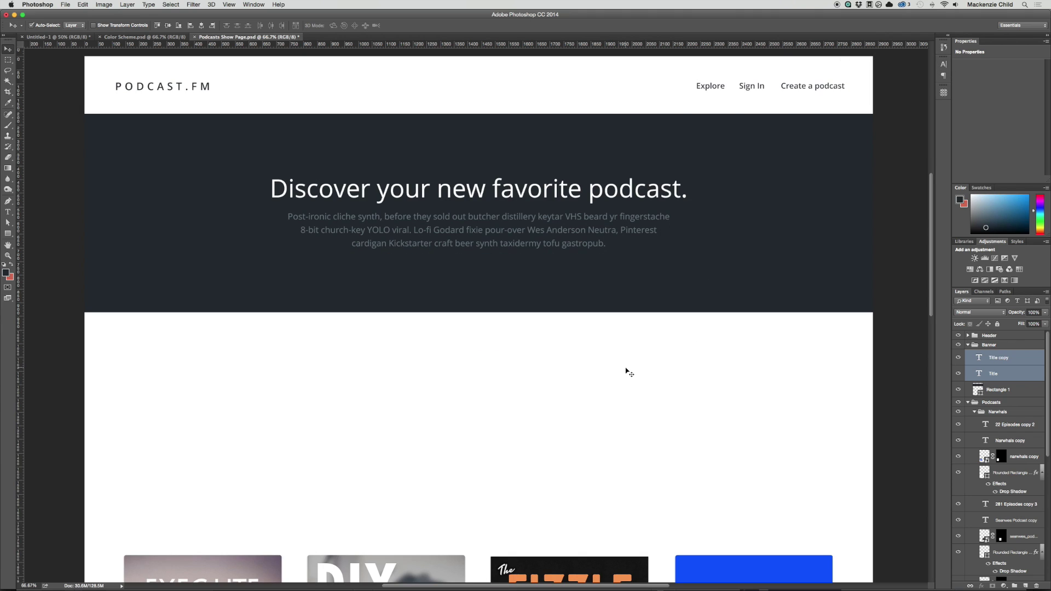
{"action": "left_click_drag", "start_coordinate": [517, 373], "coordinate": [478, 422]}
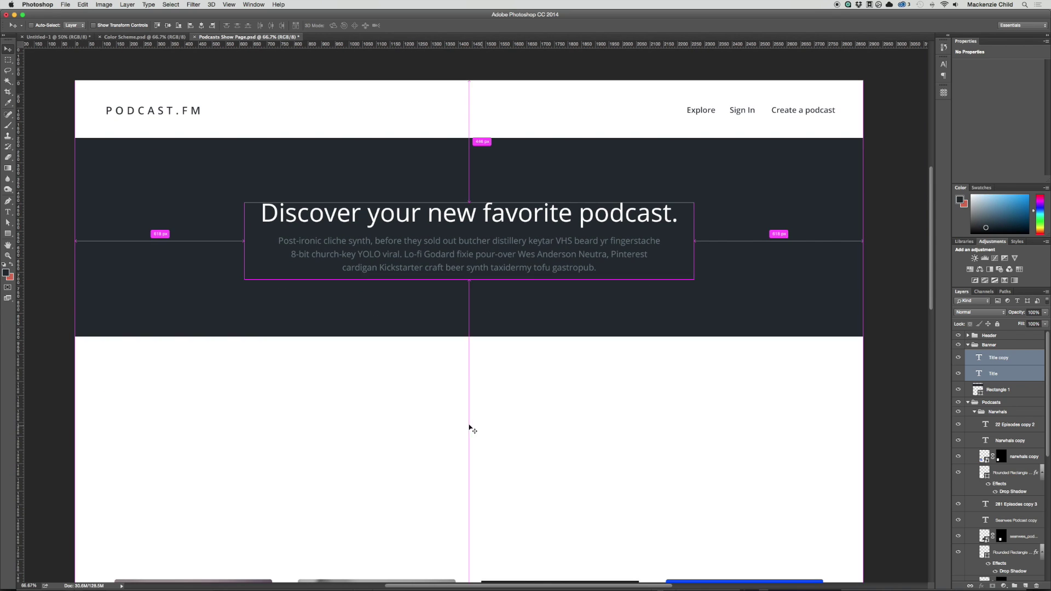
Switch to Illustrator to examine the Podcast Show wireframe below its banner, and return to Photoshop.
{"action": "key", "text": "super+Tab"}
{"action": "key", "text": "super+Tab"}
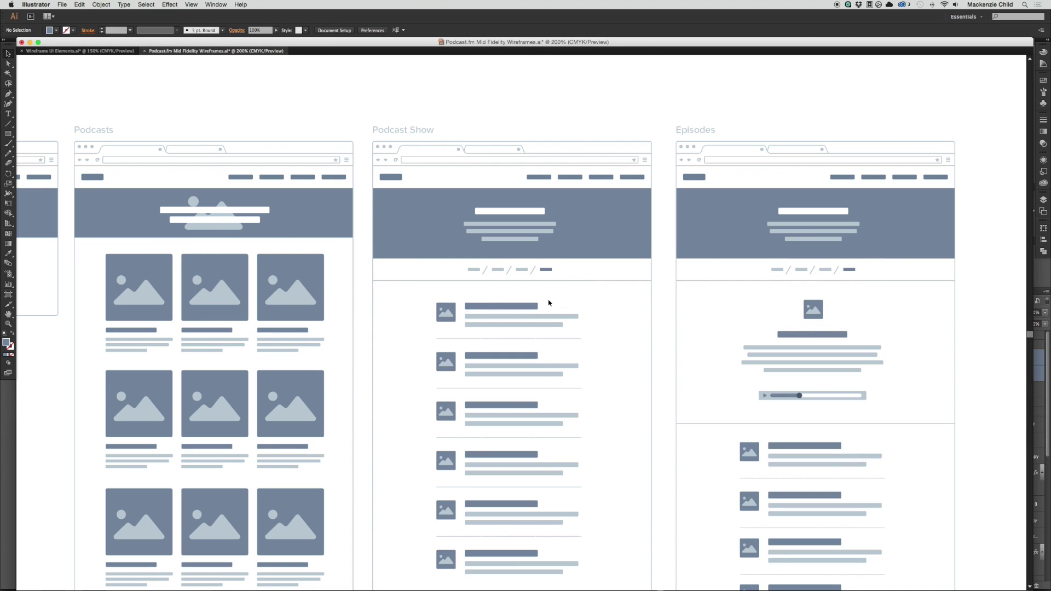
{"action": "key", "text": "super+Tab"}
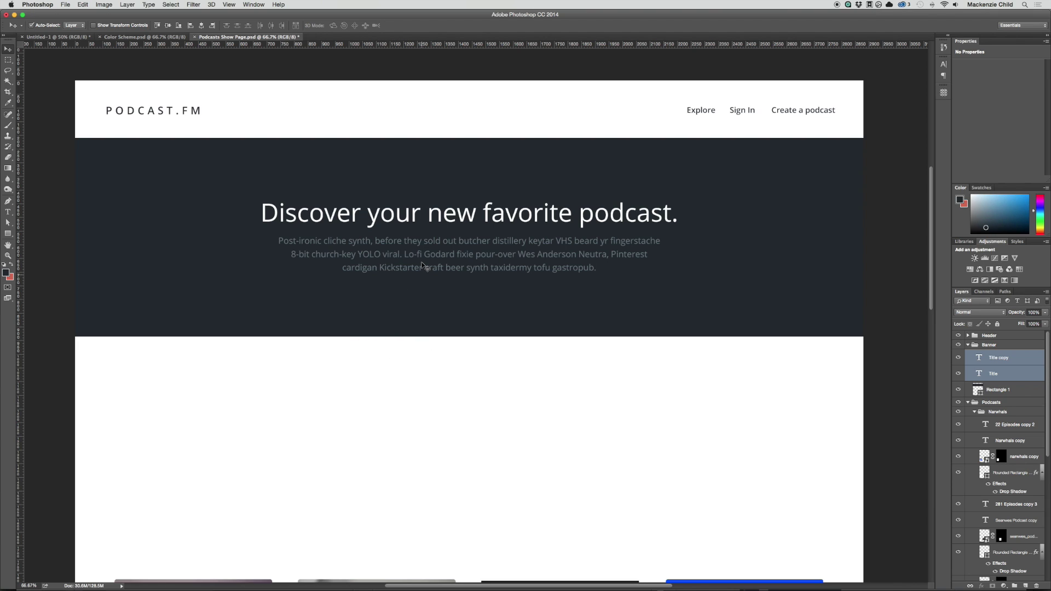
Duplicate the banner description into the white area below and replace the copy's text with "All Podcasts / Rocketship Podcast".
{"action": "left_click_drag", "start_coordinate": [457, 255], "coordinate": [460, 422]}
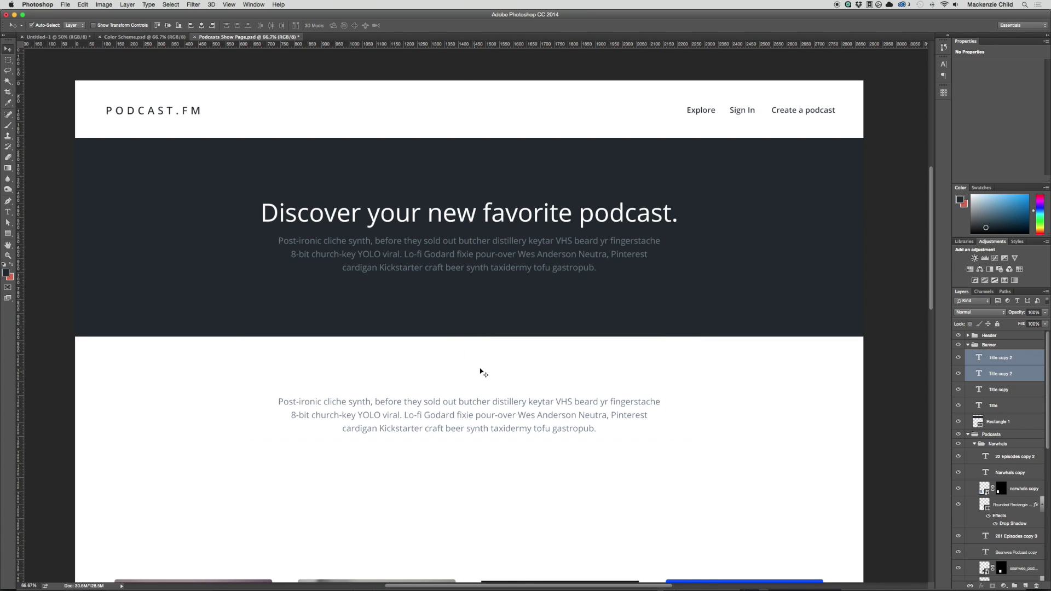
{"action": "double_click", "coordinate": [483, 410]}
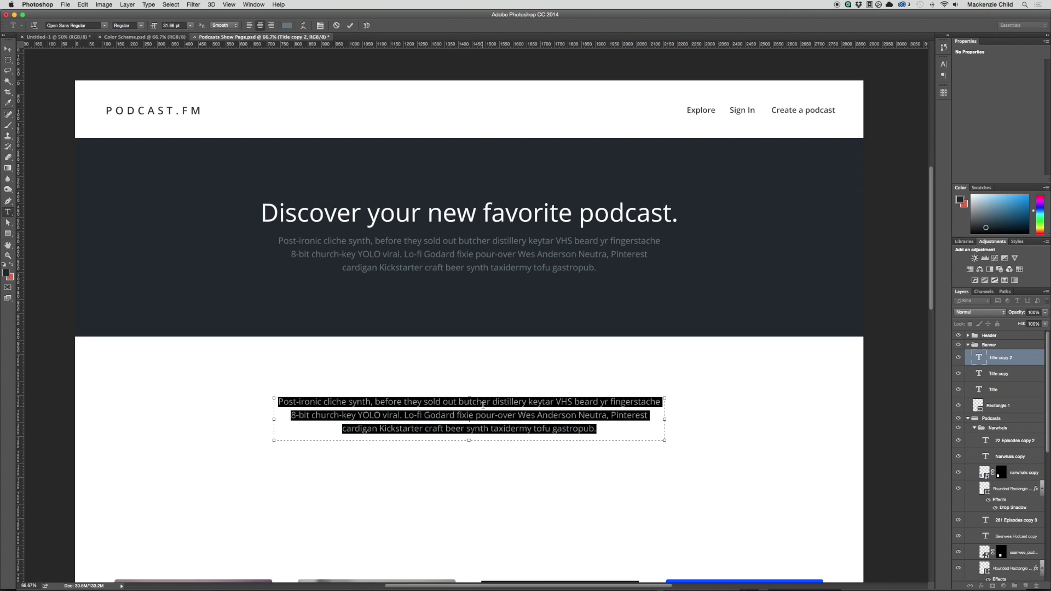
{"action": "type", "text": "All Podcasts"}
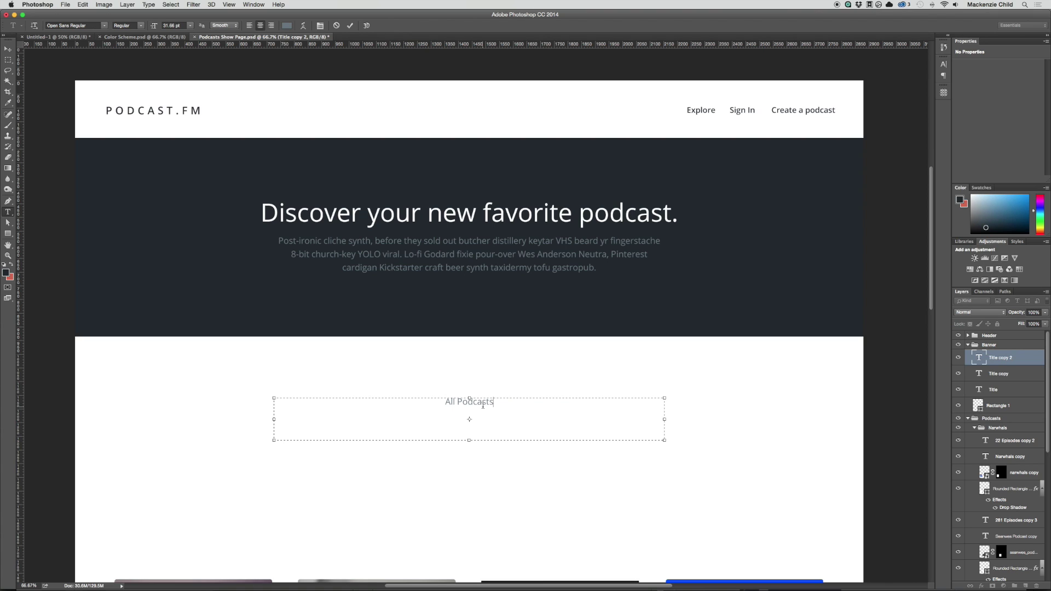
{"action": "type", "text": "  /"}
{"action": "type", "text": "Rocketship Podcast"}
{"action": "key", "text": "super+Return"}
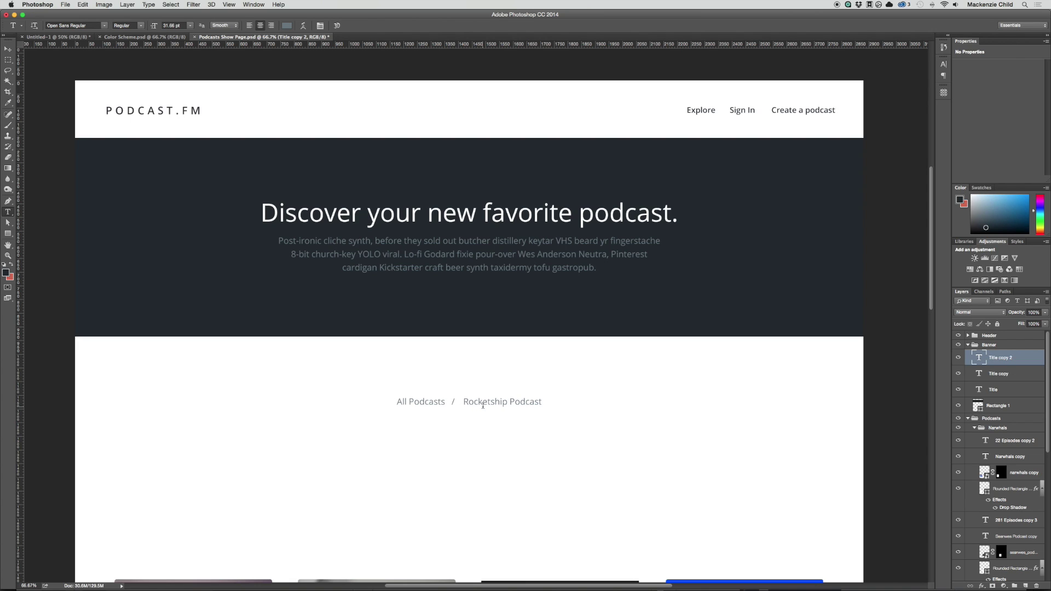
Change the banner title text to "The Rocketship Podcast".
{"action": "triple_click", "coordinate": [484, 215]}
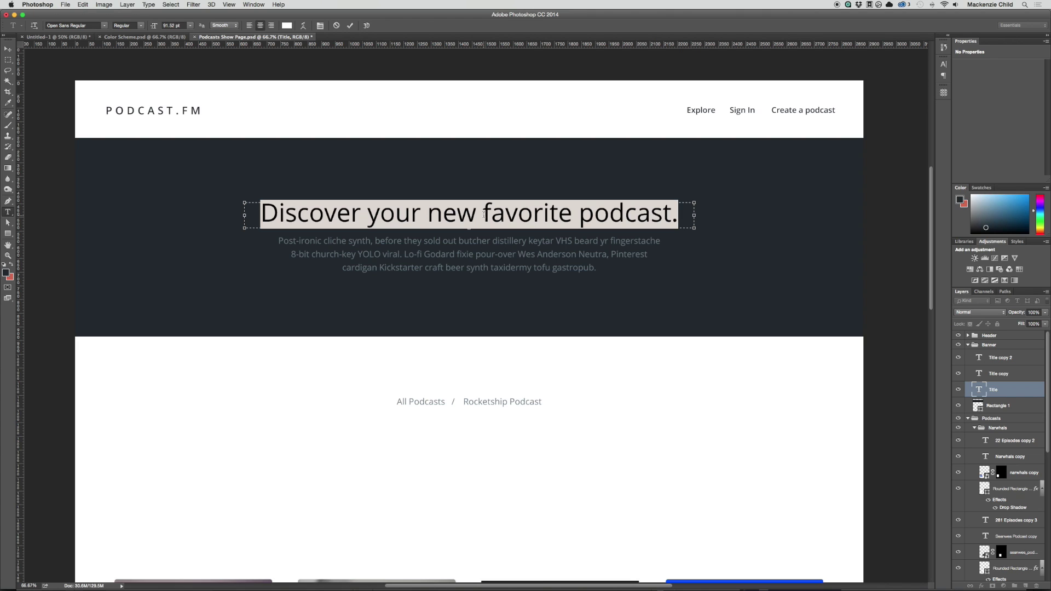
{"action": "type", "text": "R"}
{"action": "key", "text": "BackSpace"}
{"action": "type", "text": "The Rockets"}
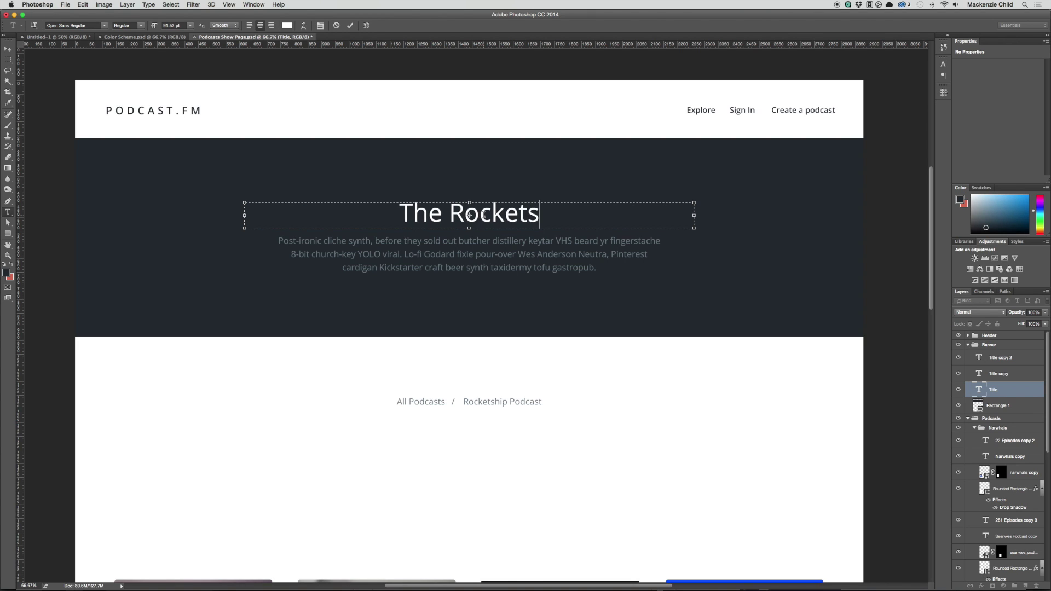
{"action": "type", "text": "hip Podcast"}
{"action": "key", "text": "super+Return"}
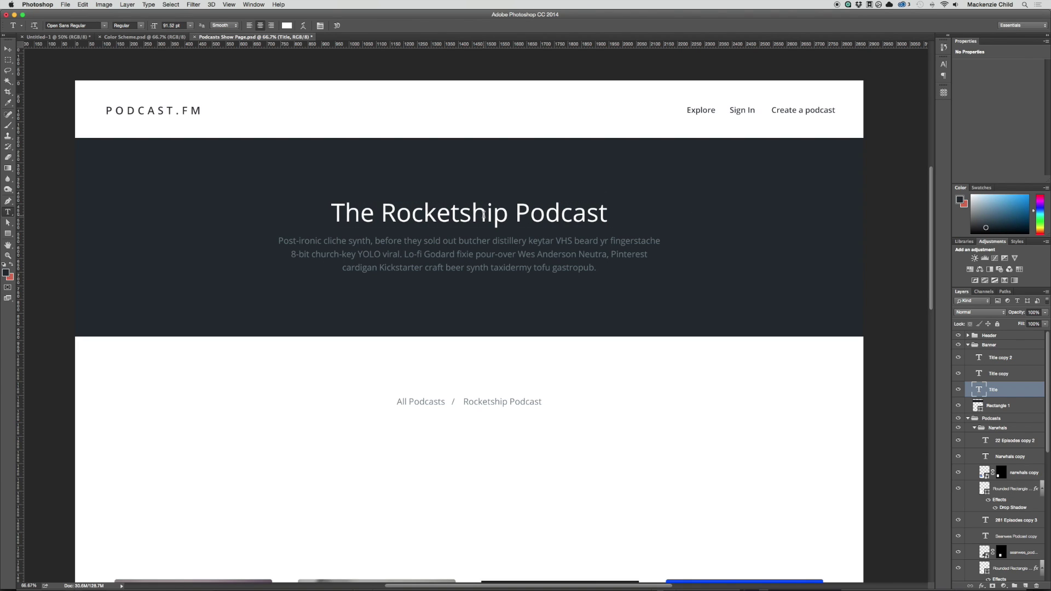
Insert "The" before "Rocketship Podcast" in the breadcrumb and shrink its text box to fit the single line.
{"action": "left_click", "coordinate": [465, 404]}
{"action": "type", "text": "The"}
{"action": "left_click_drag", "start_coordinate": [664, 440], "coordinate": [562, 404]}
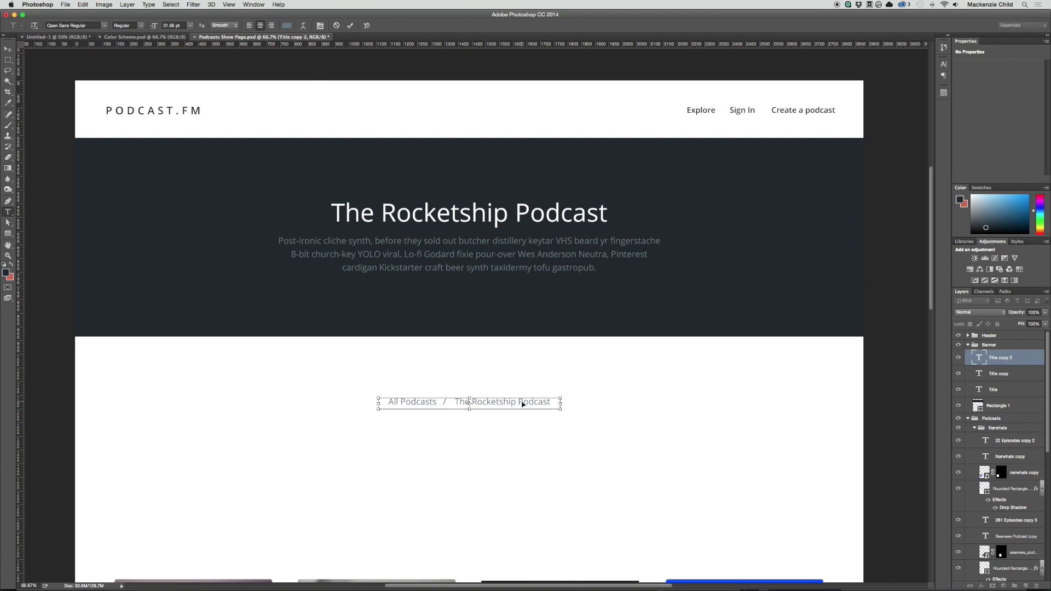
Make the whole breadcrumb text bold and scale it down to 23.8 pt.
{"action": "key", "text": "super+a"}
{"action": "key", "text": "super+t"}
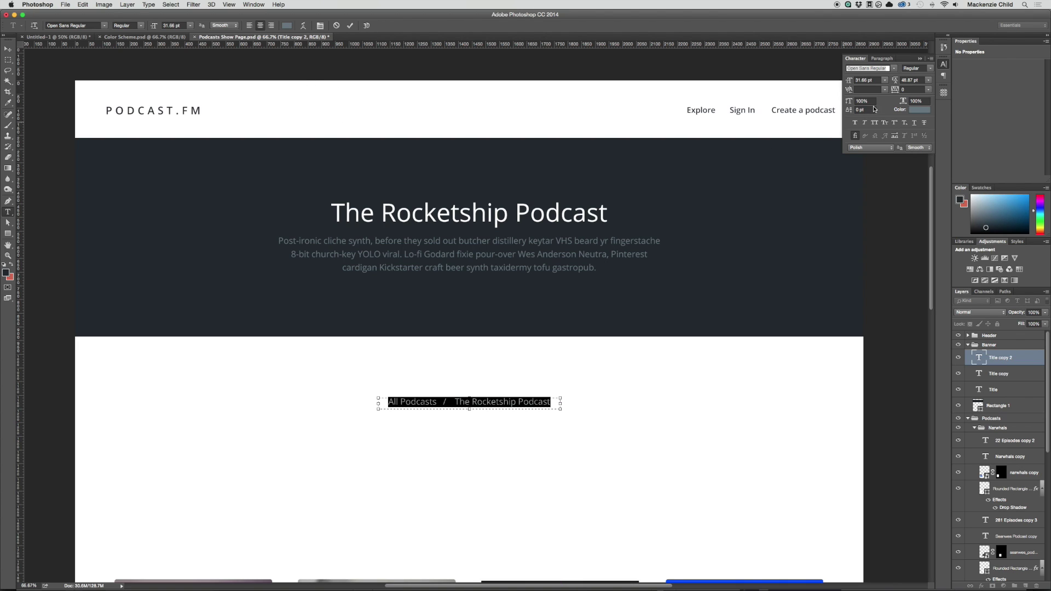
{"action": "left_click", "coordinate": [931, 69]}
{"action": "left_click", "coordinate": [926, 102]}
{"action": "key", "text": "shift+super+b"}
{"action": "key", "text": "super+Return"}
{"action": "key", "text": "super+t"}
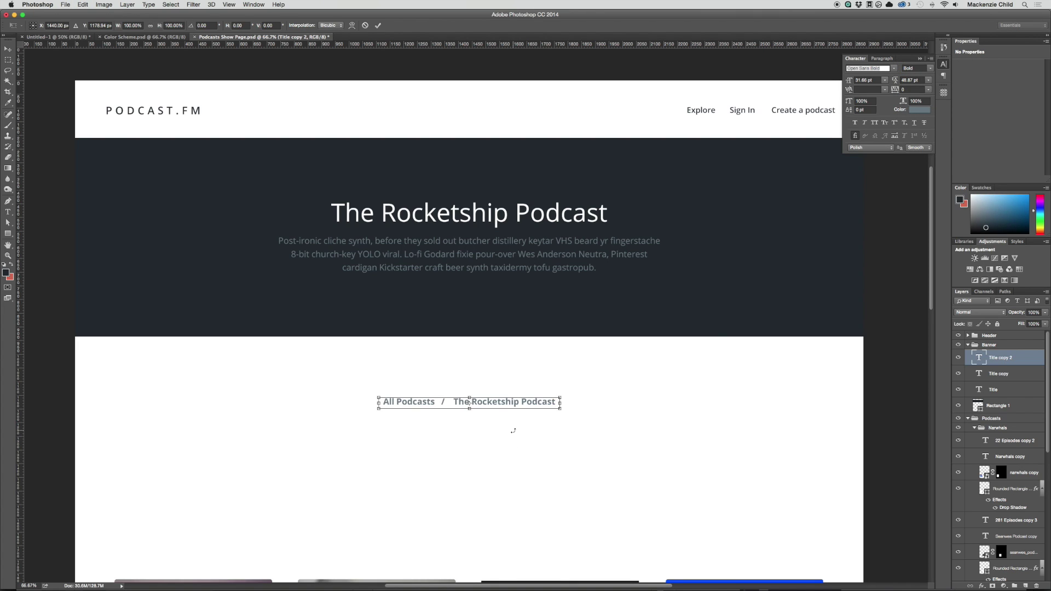
{"action": "left_click_drag", "start_coordinate": [560, 408], "coordinate": [539, 415]}
{"action": "key", "text": "Return"}
Move the breadcrumb up to just below the banner and center it horizontally on the page, using the guides as reference.
{"action": "left_click_drag", "start_coordinate": [458, 404], "coordinate": [458, 353]}
{"action": "key", "text": "super+semicolon"}
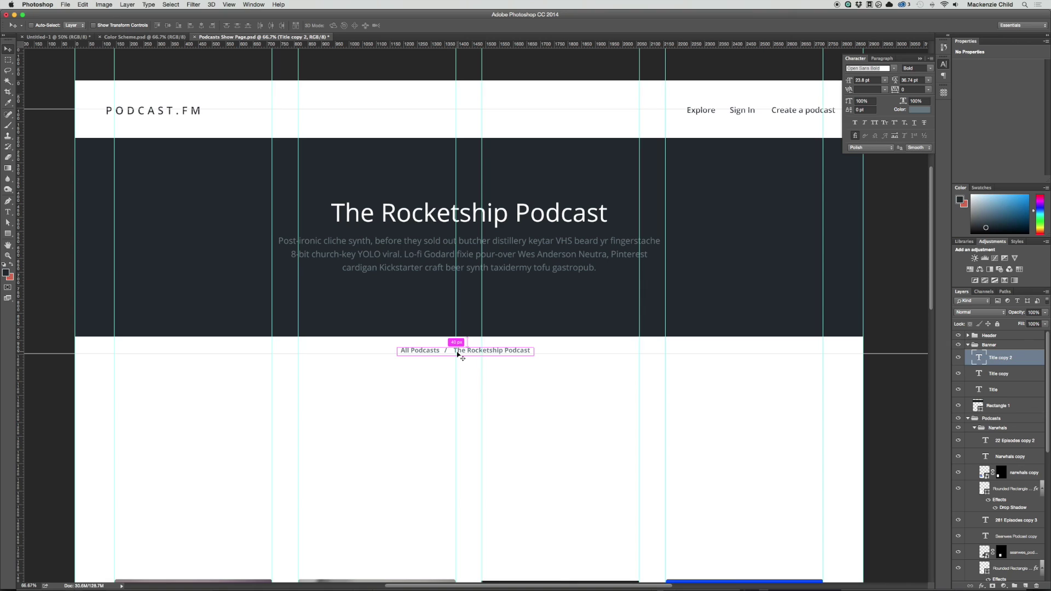
{"action": "key", "text": "super+t"}
{"action": "left_click_drag", "start_coordinate": [475, 353], "coordinate": [496, 353]}
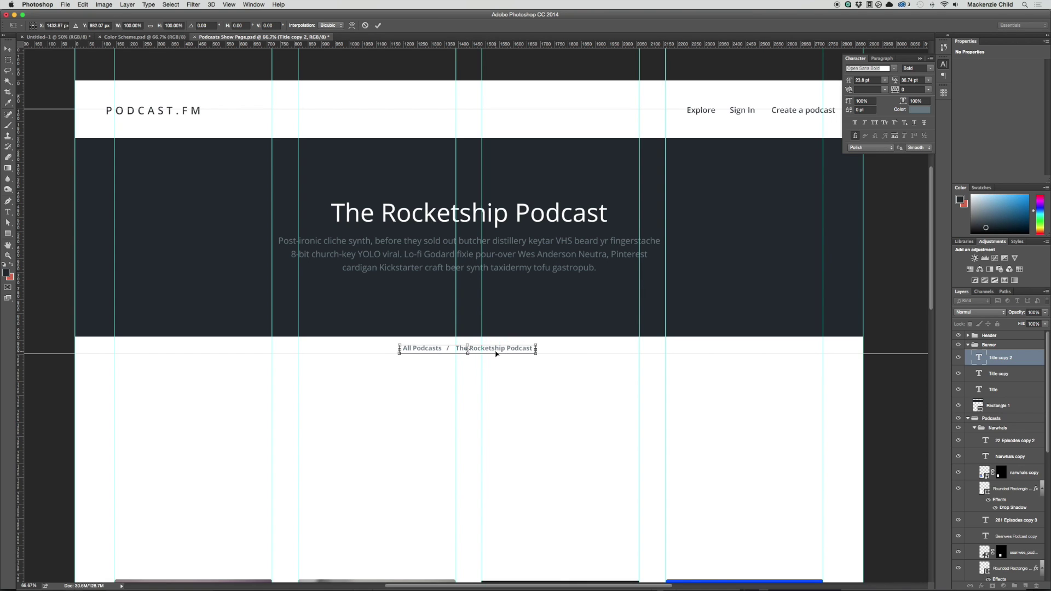
{"action": "key", "text": "Right"}
{"action": "key", "text": "Right"}
{"action": "key", "text": "Right"}
{"action": "key", "text": "Return"}
{"action": "key", "text": "super+;"}
{"action": "key", "text": "shift+Down"}
{"action": "key", "text": "Up"}
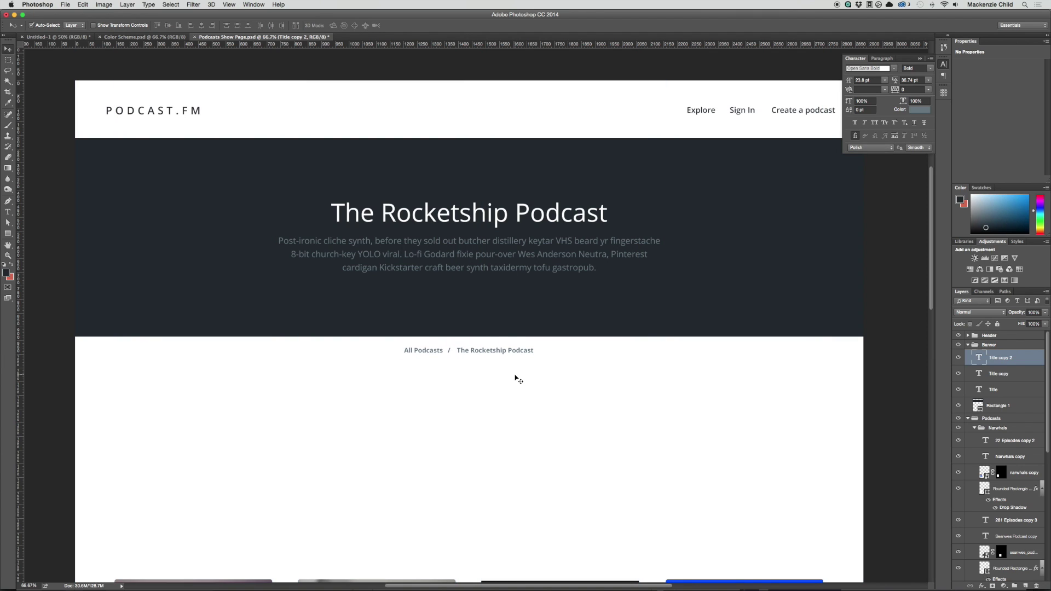
Draw a 1 px horizontal divider line across the full page width below the breadcrumb and lower its opacity to a faint gray.
{"action": "left_click_drag", "start_coordinate": [8, 234], "coordinate": [38, 268]}
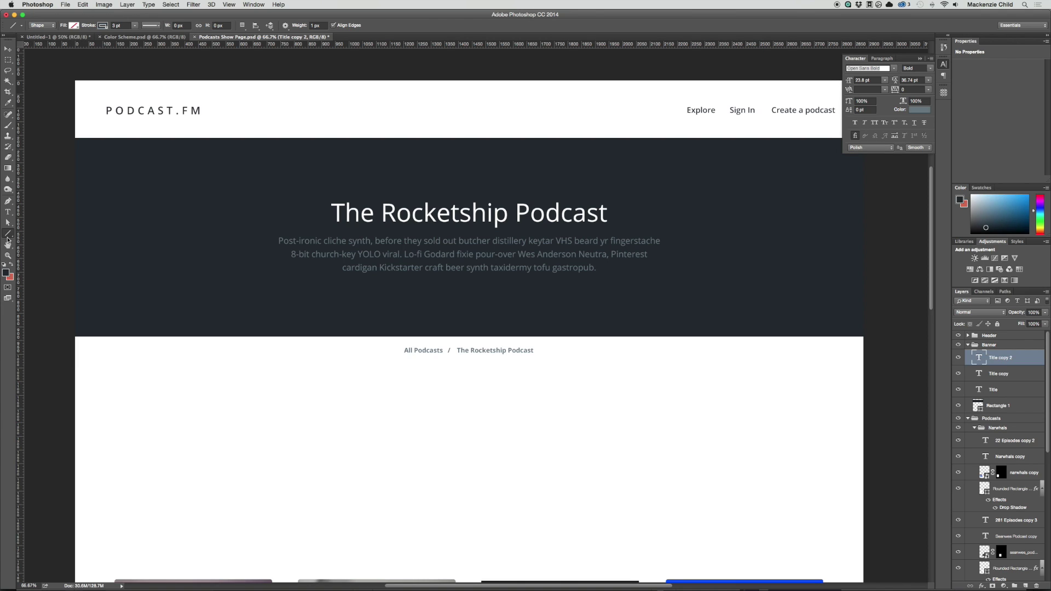
{"action": "left_click_drag", "start_coordinate": [9, 233], "coordinate": [38, 262]}
{"action": "left_click_drag", "start_coordinate": [68, 364], "coordinate": [870, 362]}
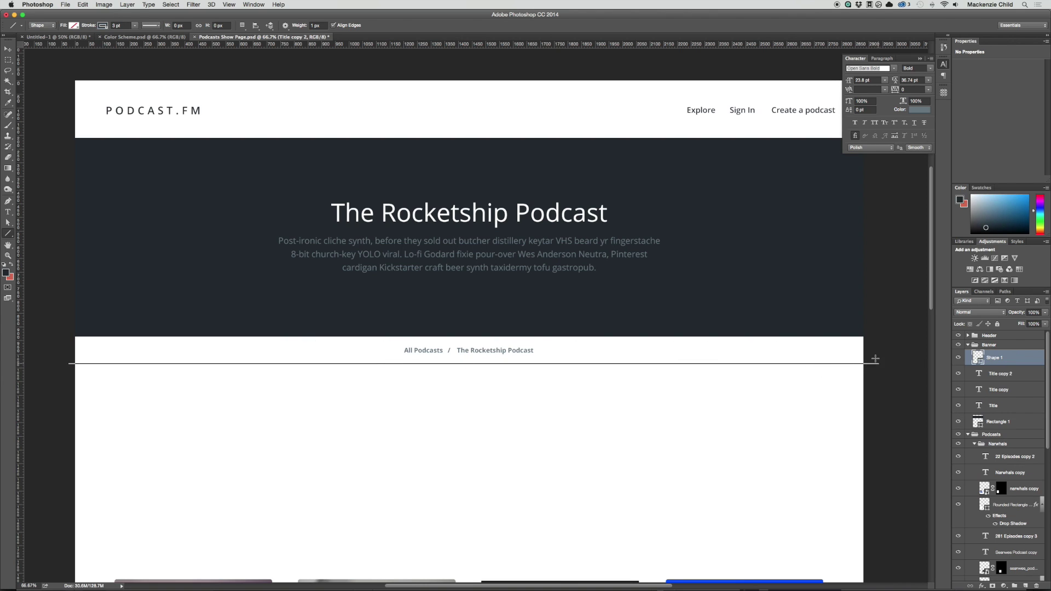
{"action": "key", "text": "v"}
{"action": "left_click_drag", "start_coordinate": [1016, 311], "coordinate": [988, 316]}
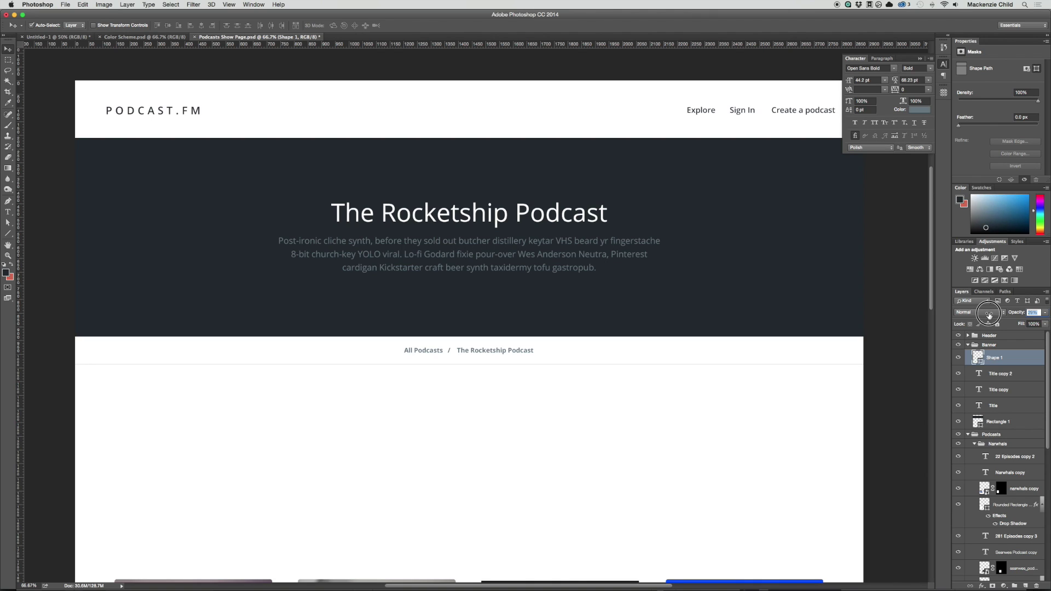
Nudge the breadcrumb down slightly to center it between the banner and the divider line.
{"action": "left_click", "coordinate": [480, 352]}
{"action": "key", "text": "Down"}
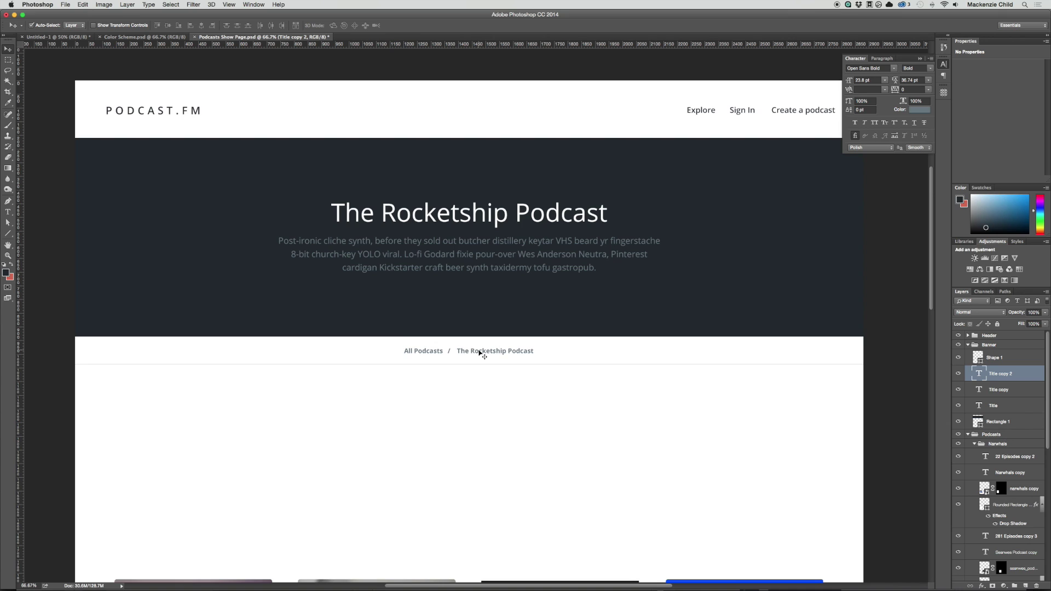
{"action": "scroll", "coordinate": [576, 436], "scroll_direction": "down", "scroll_amount": 3}
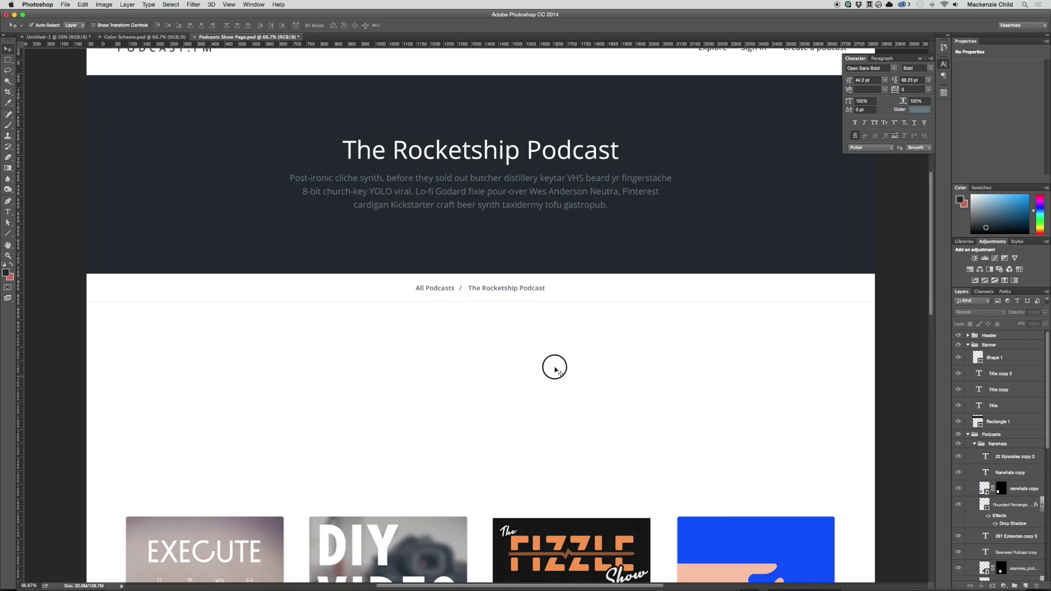
Switch to Illustrator to examine the episode list layout in the Podcast Show wireframe, and return to Photoshop.
{"action": "key", "text": "super+Tab"}
{"action": "key", "text": "super+Tab"}
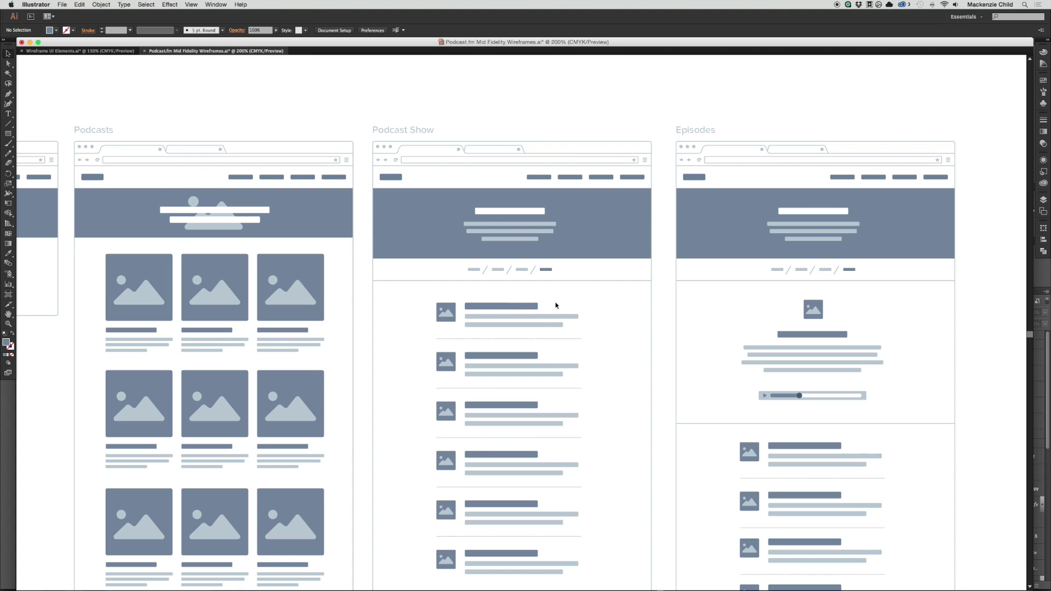
{"action": "key", "text": "super+Tab"}
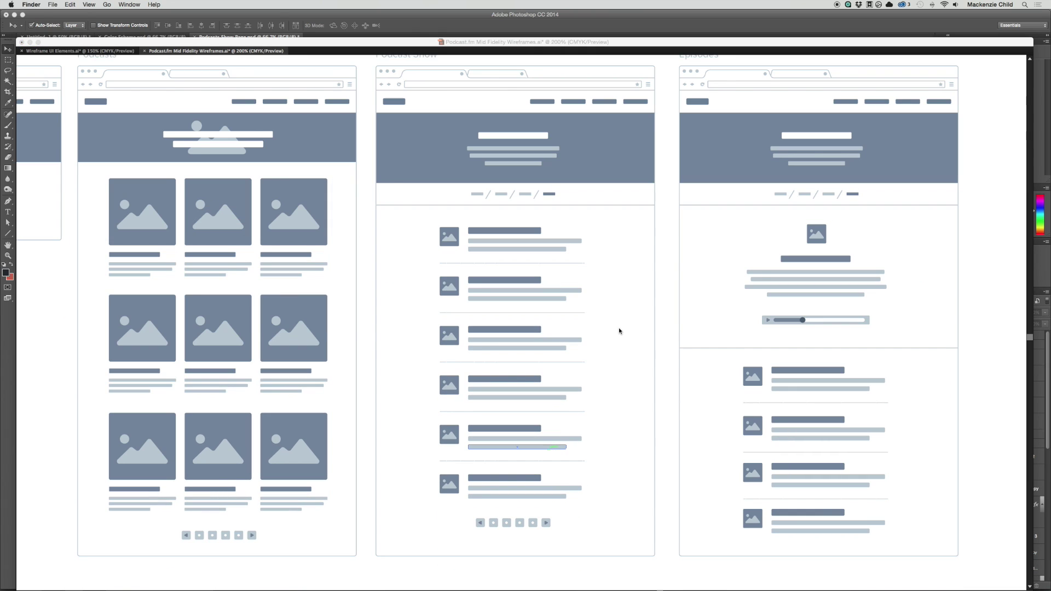
{"action": "left_click", "coordinate": [259, 312]}
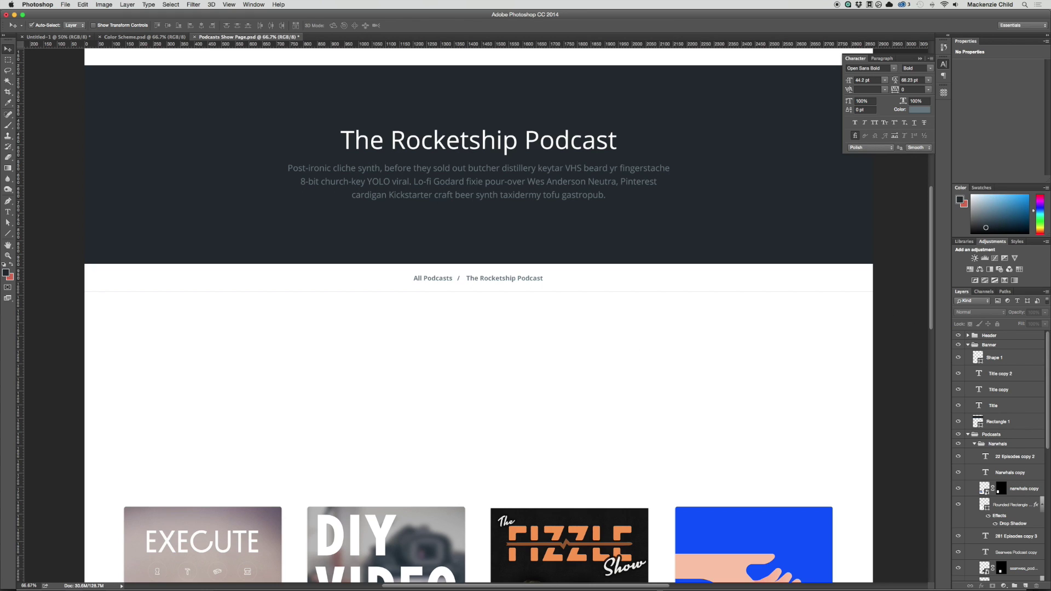
Place the seven guest portrait image files into the page as embedded smart objects below the breadcrumb.
{"action": "key", "text": "super+Tab"}
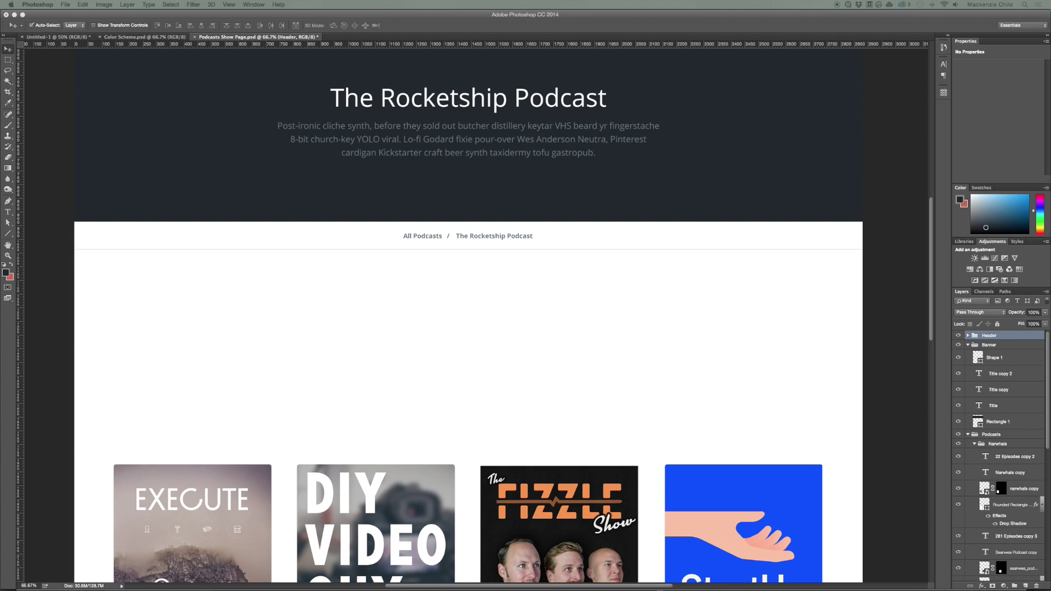
{"action": "left_click_drag", "start_coordinate": [864, 283], "coordinate": [429, 278]}
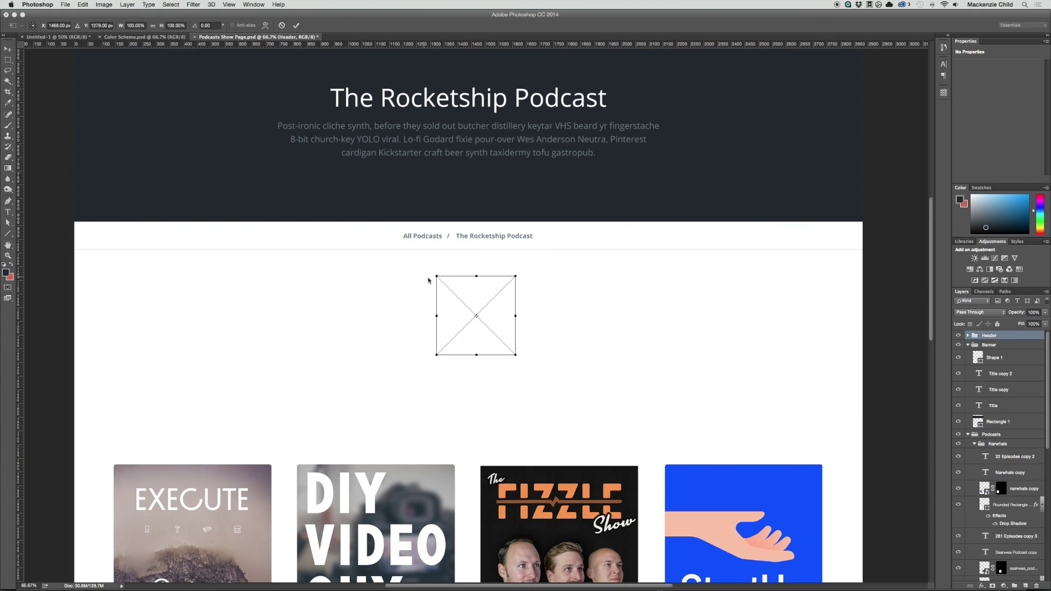
{"action": "key", "text": "Return"}
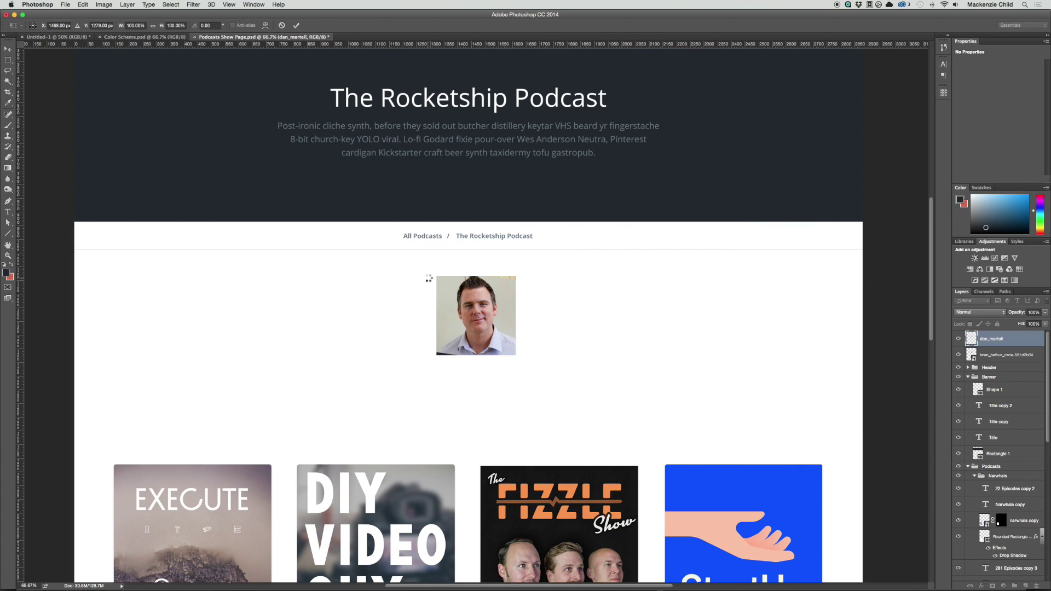
{"action": "key", "text": "Return"}
{"action": "key", "text": "Return"}
{"action": "key", "text": "Return"}
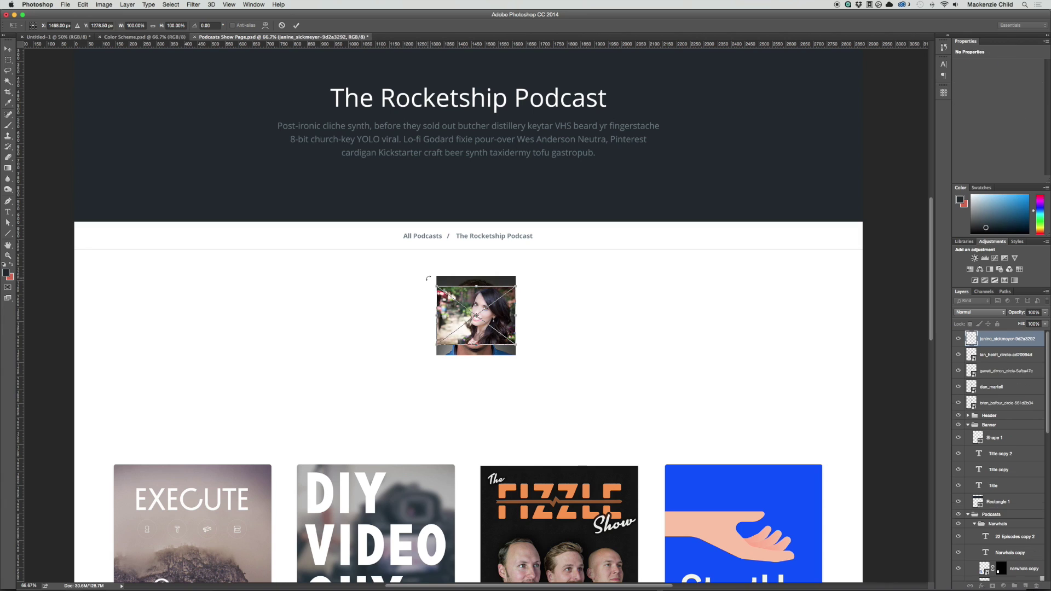
{"action": "key", "text": "Return"}
{"action": "key", "text": "Return"}
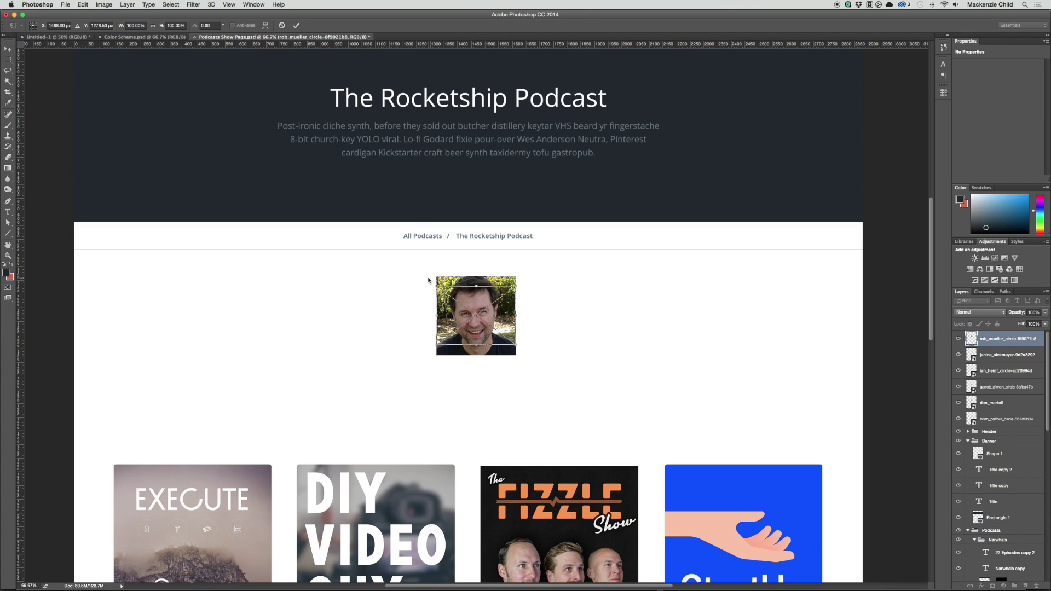
{"action": "key", "text": "Return"}
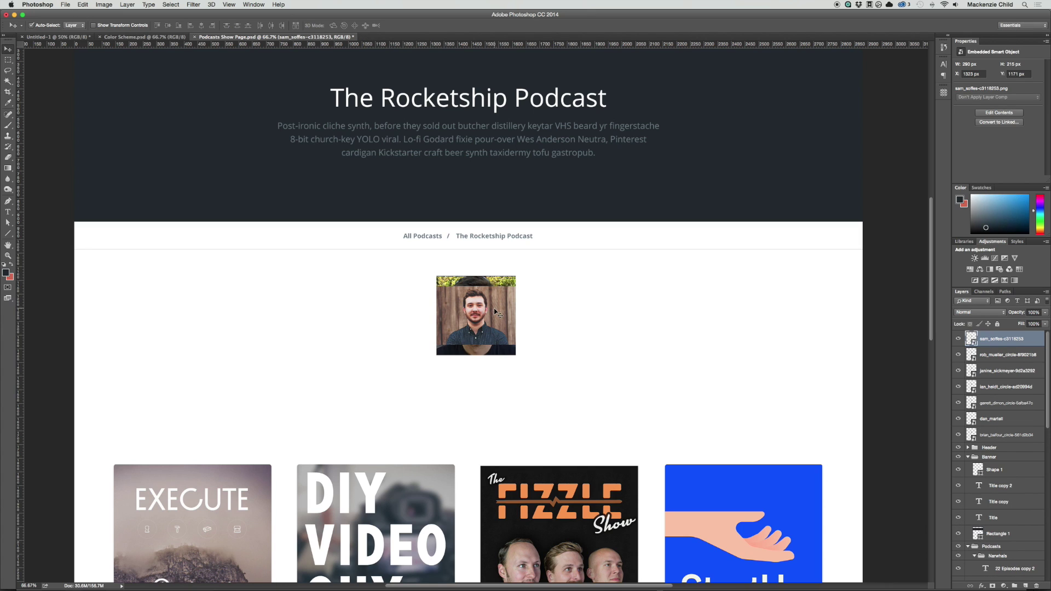
Pull the stacked portraits apart and delete the two landscape-format ones.
{"action": "left_click_drag", "start_coordinate": [495, 312], "coordinate": [620, 312]}
{"action": "left_click_drag", "start_coordinate": [457, 317], "coordinate": [341, 318]}
{"action": "left_click", "coordinate": [517, 320]}
{"action": "left_click_drag", "start_coordinate": [517, 320], "coordinate": [600, 340]}
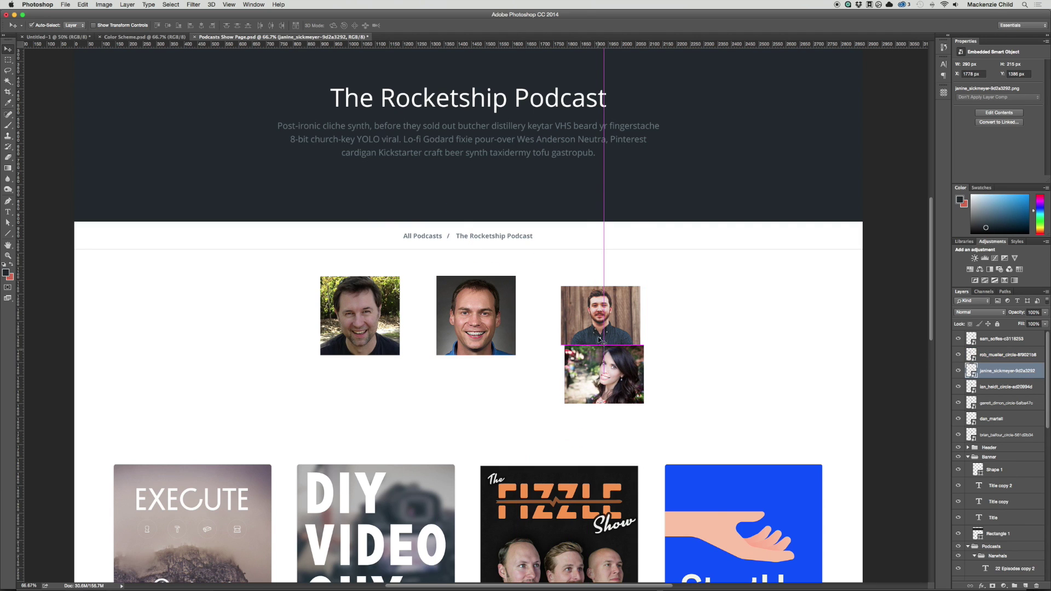
{"action": "left_click", "coordinate": [602, 324], "text": "shift"}
{"action": "key", "text": "BackSpace"}
Spread out the remaining portraits, with four in a row and the fifth just below them.
{"action": "left_click_drag", "start_coordinate": [484, 314], "coordinate": [596, 314]}
{"action": "left_click_drag", "start_coordinate": [466, 318], "coordinate": [700, 318]}
{"action": "left_click_drag", "start_coordinate": [482, 334], "coordinate": [514, 397]}
{"action": "mouse_move", "coordinate": [499, 307]}
{"action": "left_mouse_down"}
{"action": "mouse_move", "coordinate": [452, 317]}
{"action": "mouse_move", "coordinate": [509, 308]}
{"action": "mouse_move", "coordinate": [493, 307]}
{"action": "left_mouse_up"}
Delete the old podcast cards and the Startup School cover image, keeping that card's title, episode count and background.
{"action": "scroll", "coordinate": [561, 387], "scroll_direction": "down", "scroll_amount": 5}
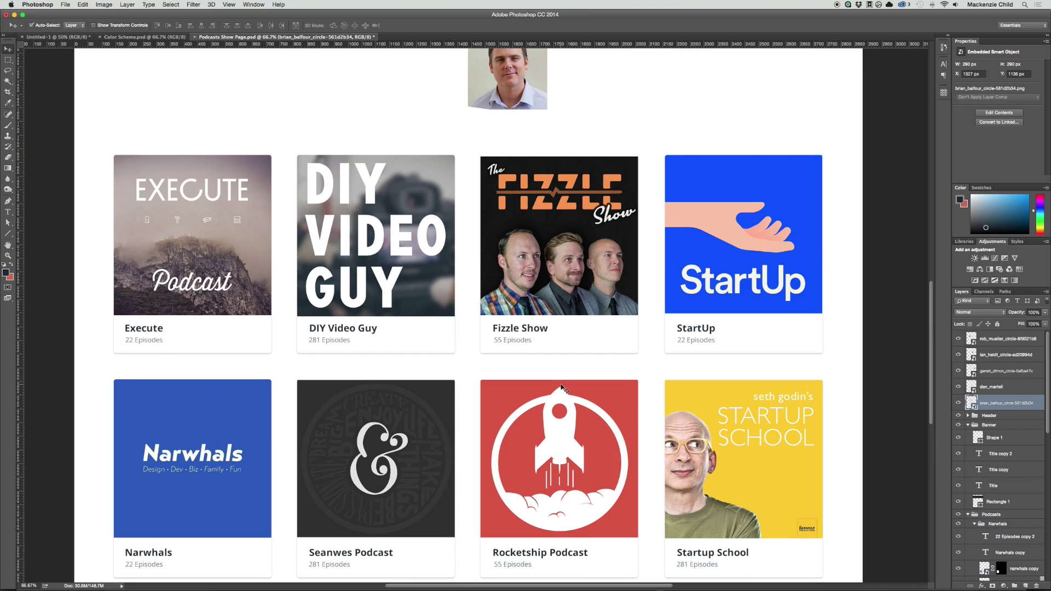
{"action": "key", "text": "super+minus"}
{"action": "left_click_drag", "start_coordinate": [145, 242], "coordinate": [536, 506]}
{"action": "key", "text": "BackSpace"}
{"action": "left_click_drag", "start_coordinate": [564, 291], "coordinate": [708, 346]}
{"action": "key", "text": "Delete"}
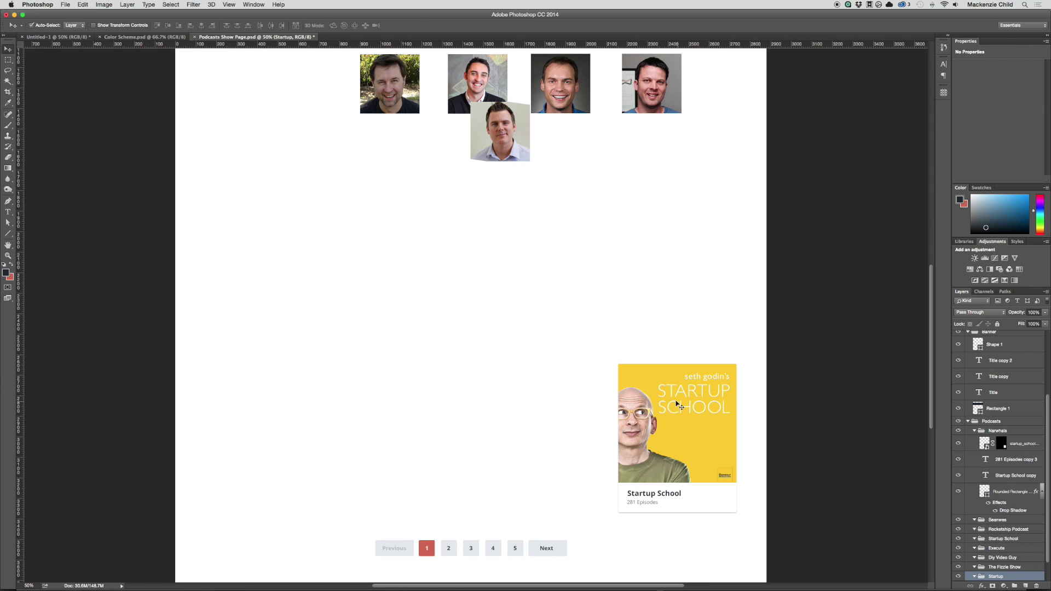
{"action": "left_click_drag", "start_coordinate": [669, 453], "coordinate": [440, 403]}
{"action": "key", "text": "BackSpace"}
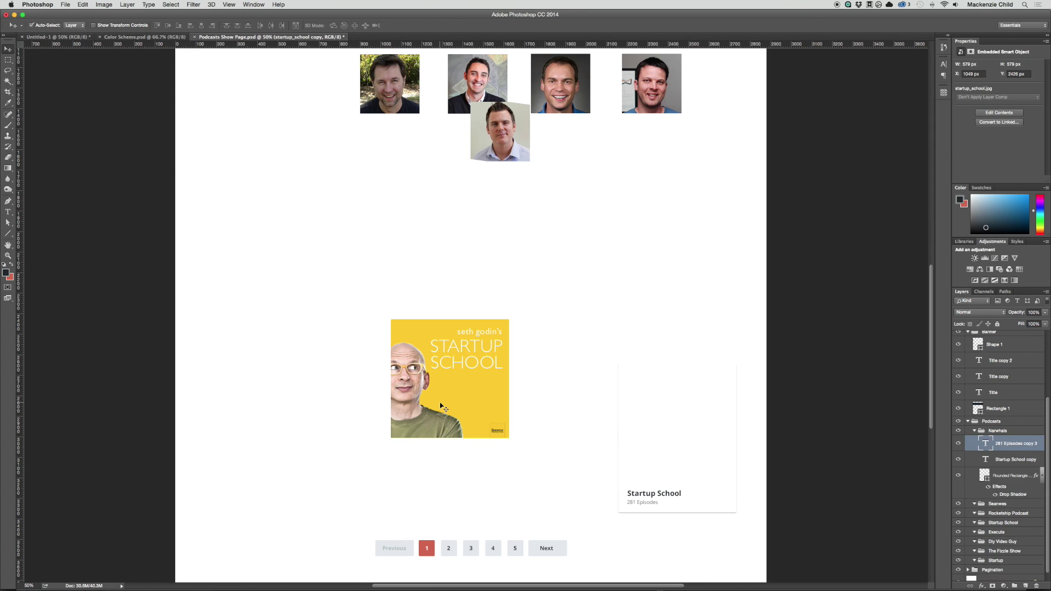
{"action": "key", "text": "Delete"}
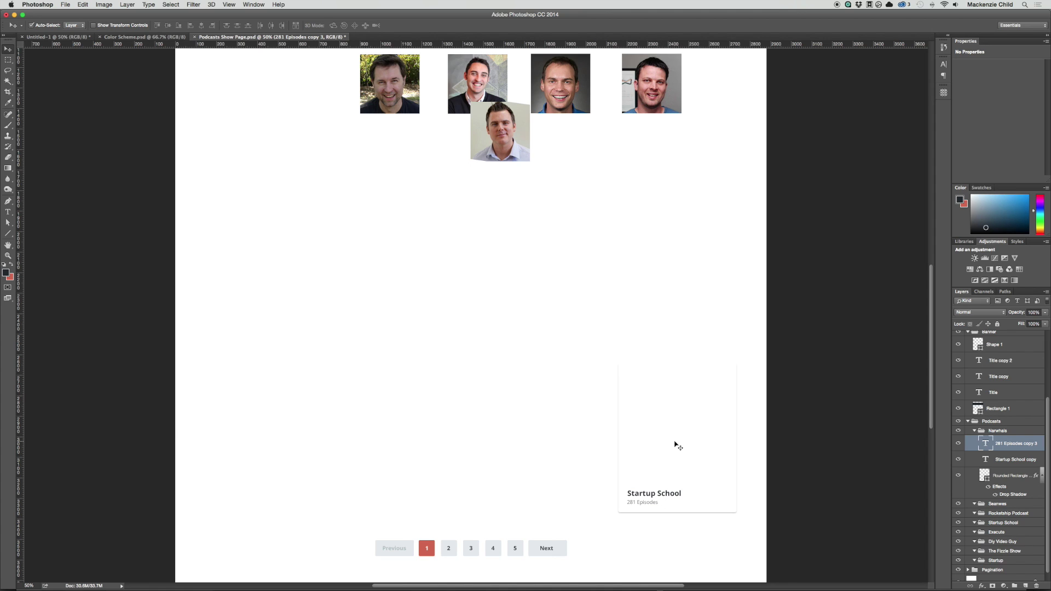
Shorten the Startup School card's background to fit its text and move the card up and slightly left.
{"action": "left_click", "coordinate": [674, 444]}
{"action": "left_click_drag", "start_coordinate": [586, 408], "coordinate": [676, 517]}
{"action": "left_click", "coordinate": [614, 422]}
{"action": "left_click", "coordinate": [673, 377]}
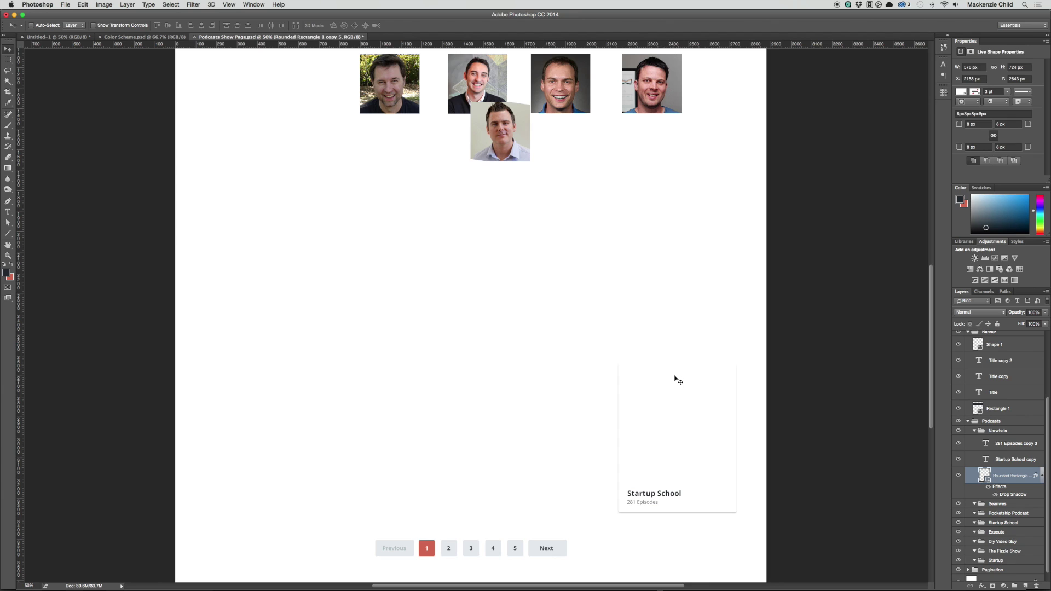
{"action": "left_click_drag", "start_coordinate": [675, 363], "coordinate": [684, 474]}
{"action": "left_click", "coordinate": [644, 352]}
{"action": "left_click_drag", "start_coordinate": [602, 472], "coordinate": [613, 336]}
Show the guides and move all five portraits down and left to clear the area below the breadcrumb.
{"action": "scroll", "coordinate": [613, 300], "scroll_direction": "up", "scroll_amount": 1}
{"action": "scroll", "coordinate": [612, 303], "scroll_direction": "up", "scroll_amount": 2}
{"action": "left_click", "coordinate": [713, 300]}
{"action": "key", "text": "super+semicolon"}
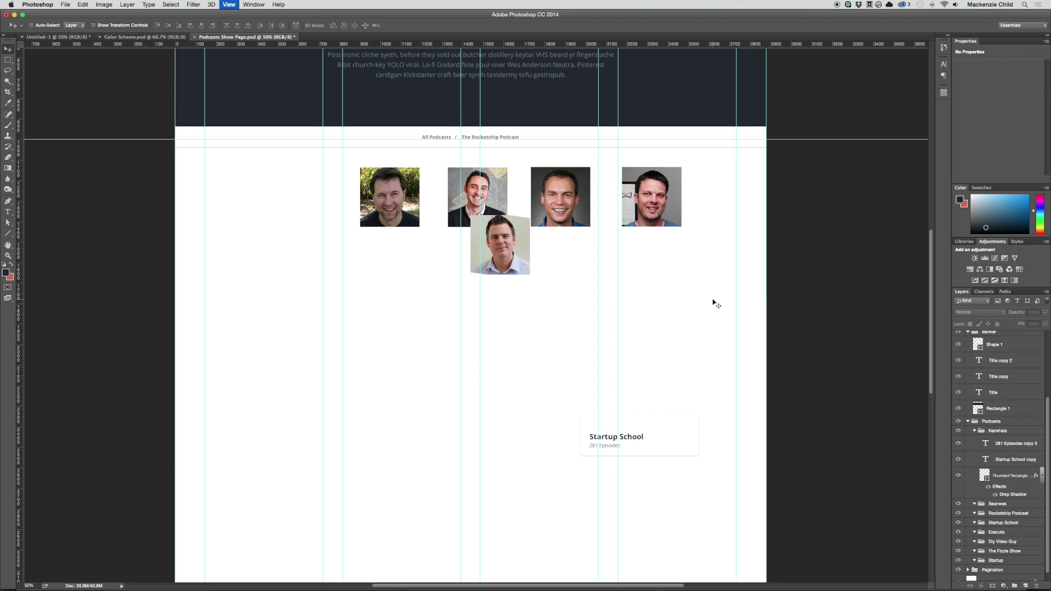
{"action": "left_click_drag", "start_coordinate": [675, 286], "coordinate": [340, 177]}
{"action": "left_click_drag", "start_coordinate": [469, 265], "coordinate": [377, 429]}
{"action": "scroll", "coordinate": [478, 317], "scroll_direction": "up", "scroll_amount": 2}
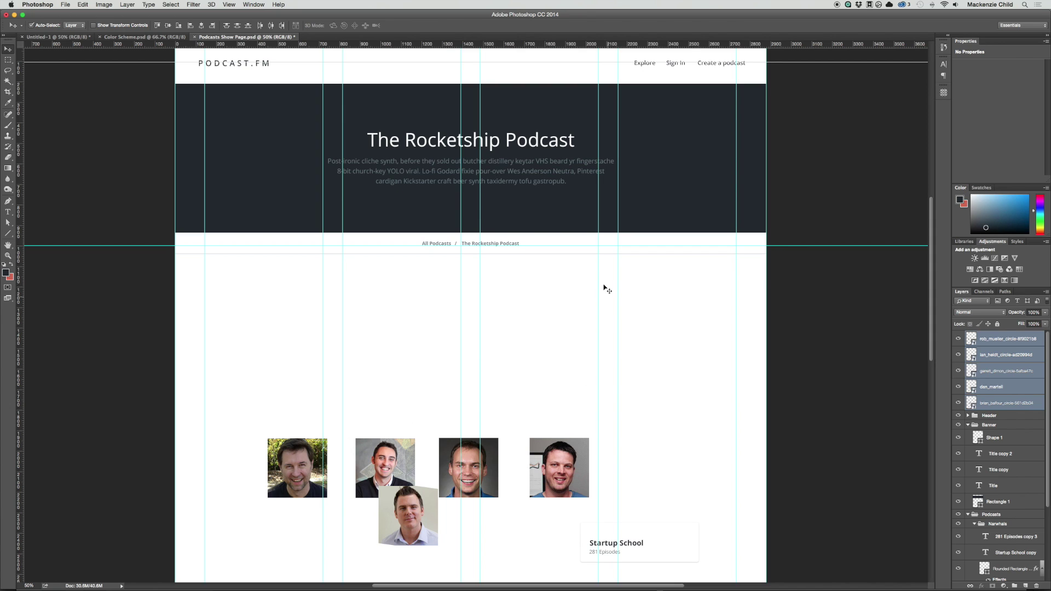
{"action": "left_click", "coordinate": [595, 566]}
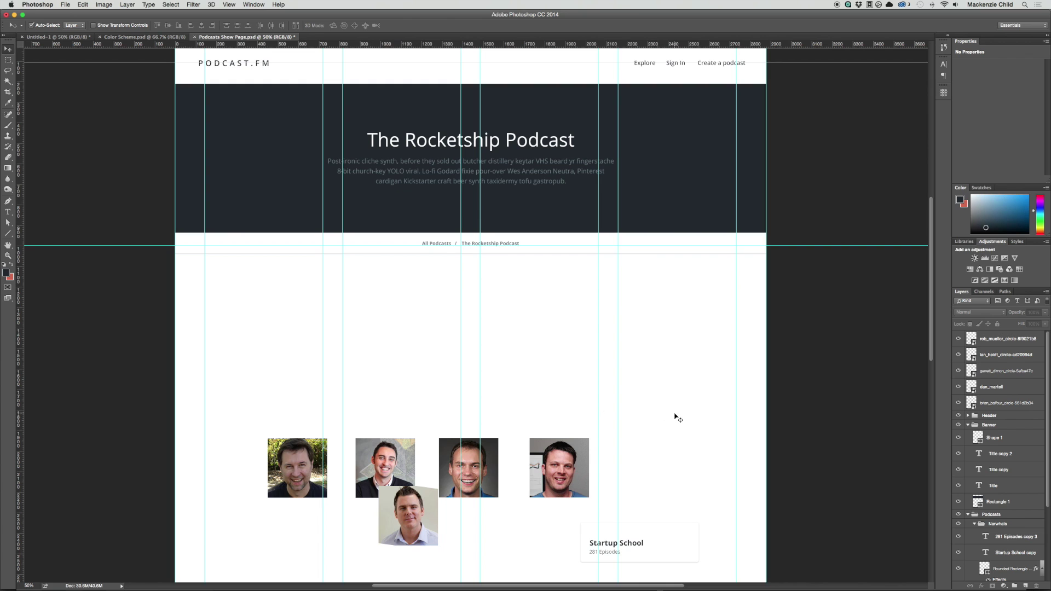
Check the episode list wireframe in Illustrator, then in Photoshop align the first portrait to the second column guide and move the others aside.
{"action": "key", "text": "super+Tab"}
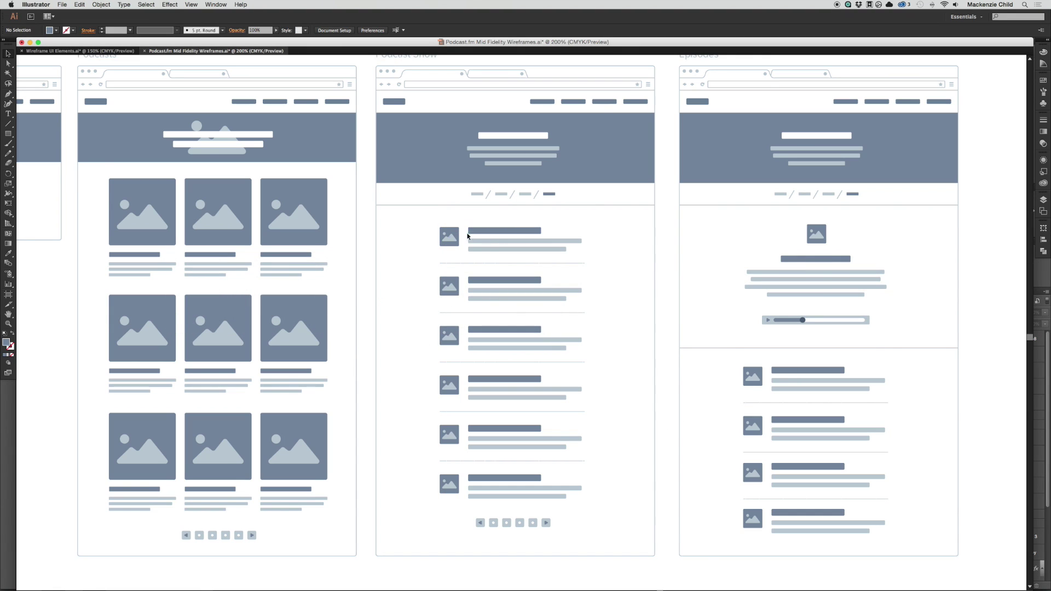
{"action": "key", "text": "super+Tab"}
{"action": "left_click_drag", "start_coordinate": [299, 484], "coordinate": [372, 327]}
{"action": "left_click_drag", "start_coordinate": [387, 405], "coordinate": [537, 535]}
{"action": "left_click_drag", "start_coordinate": [550, 461], "coordinate": [367, 511]}
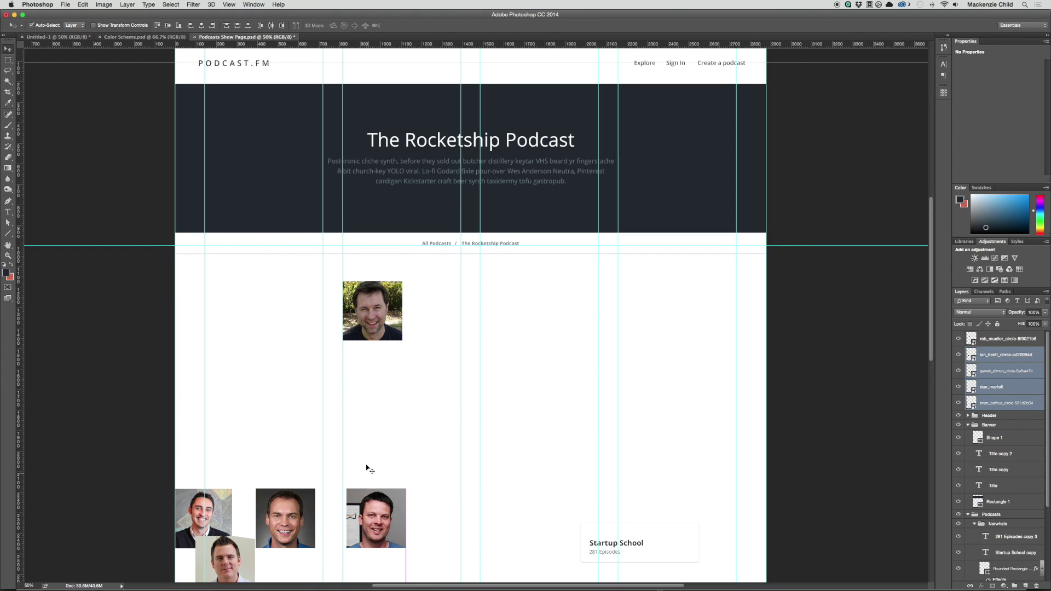
Move the "Startup School" title and "281 Episodes" text up beside the first portrait.
{"action": "left_click", "coordinate": [622, 536]}
{"action": "left_click", "coordinate": [608, 539]}
{"action": "left_click", "coordinate": [609, 543]}
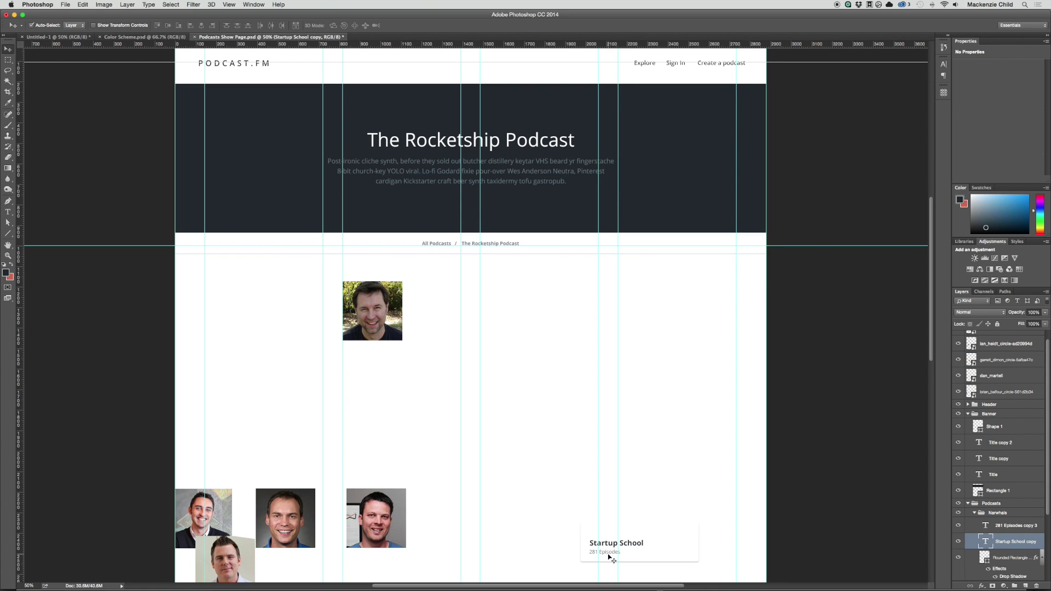
{"action": "left_click", "coordinate": [609, 553], "text": "shift"}
{"action": "left_click_drag", "start_coordinate": [610, 554], "coordinate": [440, 306]}
Scale the first portrait down proportionally, keeping its upper-left corner on the column guide.
{"action": "left_click", "coordinate": [394, 318]}
{"action": "left_click", "coordinate": [394, 318]}
{"action": "key", "text": "super+t"}
{"action": "left_click_drag", "start_coordinate": [402, 340], "coordinate": [378, 335]}
{"action": "key", "text": "Return"}
Switch to Chrome, open the FastMail episode on rocketship.fm and select its title for copying.
{"action": "key", "text": "super+Tab"}
{"action": "key", "text": "super+Tab"}
{"action": "key", "text": "super+Tab"}
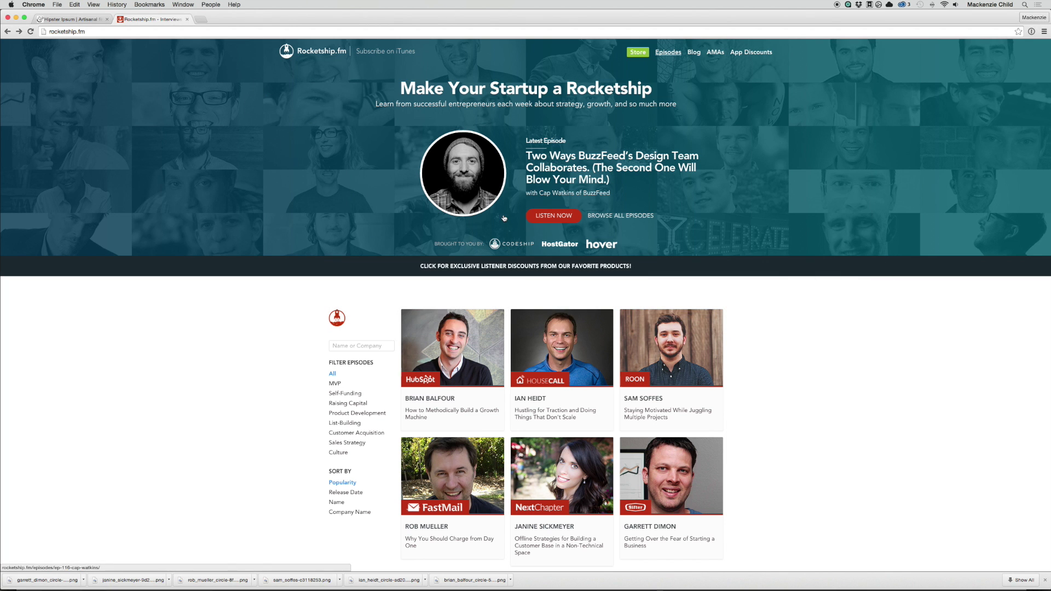
{"action": "left_click", "coordinate": [465, 476]}
{"action": "left_click_drag", "start_coordinate": [418, 208], "coordinate": [635, 204]}
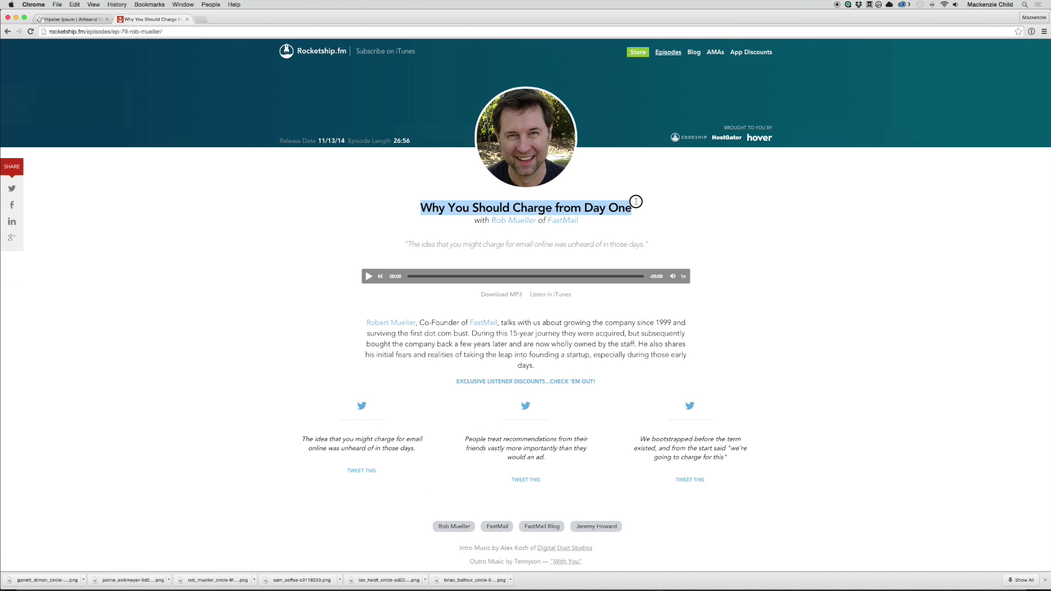
Return to Photoshop and replace the "Startup School" title with "Why You Should Charge from Day One".
{"action": "key", "text": "super+Tab"}
{"action": "left_click", "coordinate": [437, 295]}
{"action": "key", "text": "super+a"}
{"action": "type", "text": "Why You Should Charge from Day One"}
{"action": "key", "text": "super+Return"}
Copy the episode's description paragraph from Chrome and paste it into a new text box below the title in Photoshop.
{"action": "key", "text": "super+Tab"}
{"action": "left_click_drag", "start_coordinate": [364, 314], "coordinate": [563, 366]}
{"action": "left_click", "coordinate": [353, 324]}
{"action": "key", "text": "super+c"}
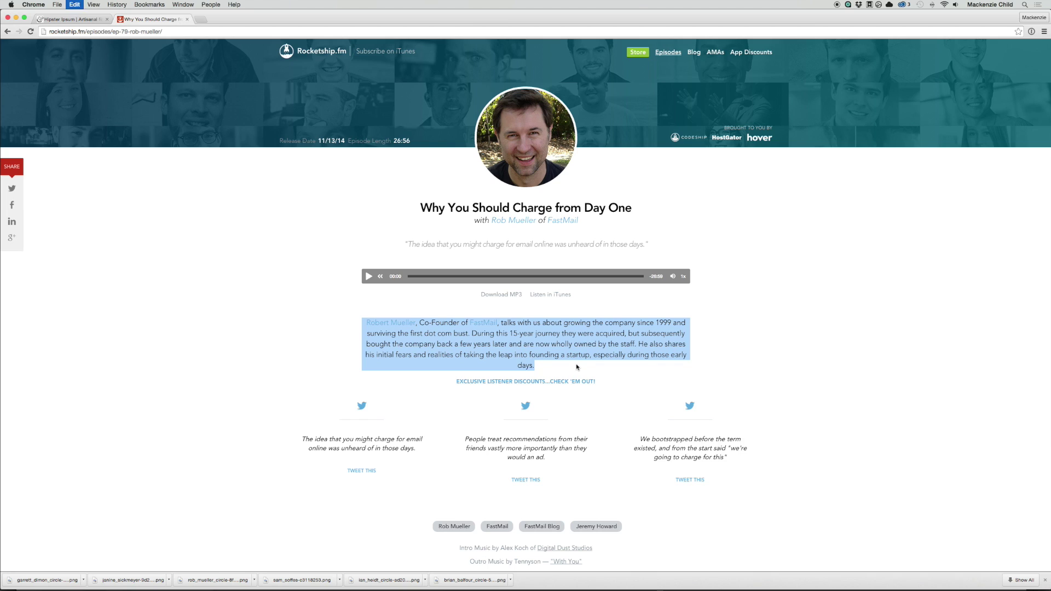
{"action": "key", "text": "super+Tab"}
{"action": "left_click_drag", "start_coordinate": [414, 318], "coordinate": [659, 372]}
{"action": "key", "text": "super+v"}
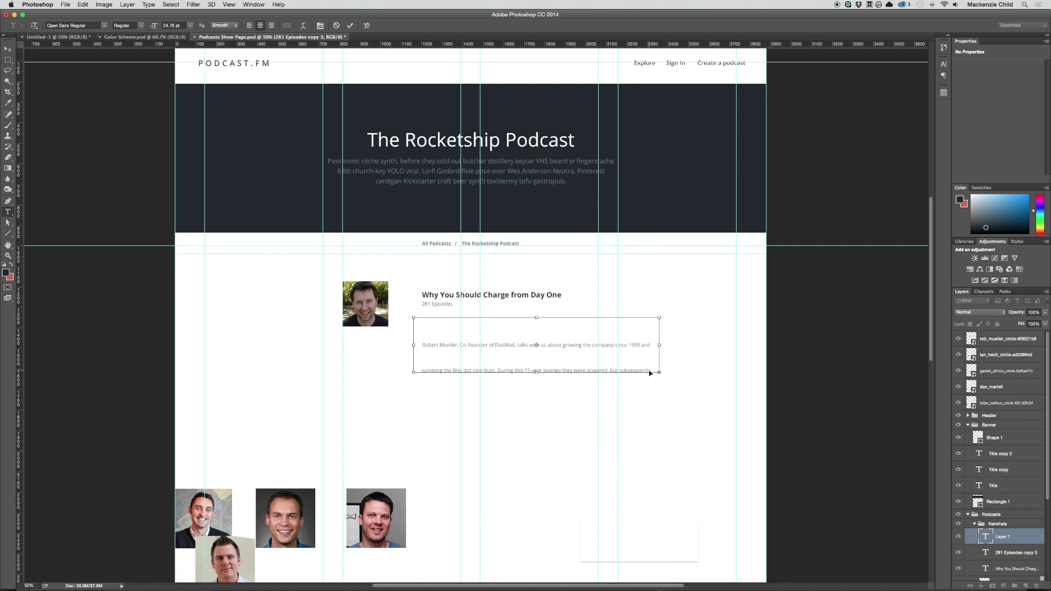
Set the description's leading to Auto, left-align it and remove the blank line at its start.
{"action": "key", "text": "super+a"}
{"action": "key", "text": "super+t"}
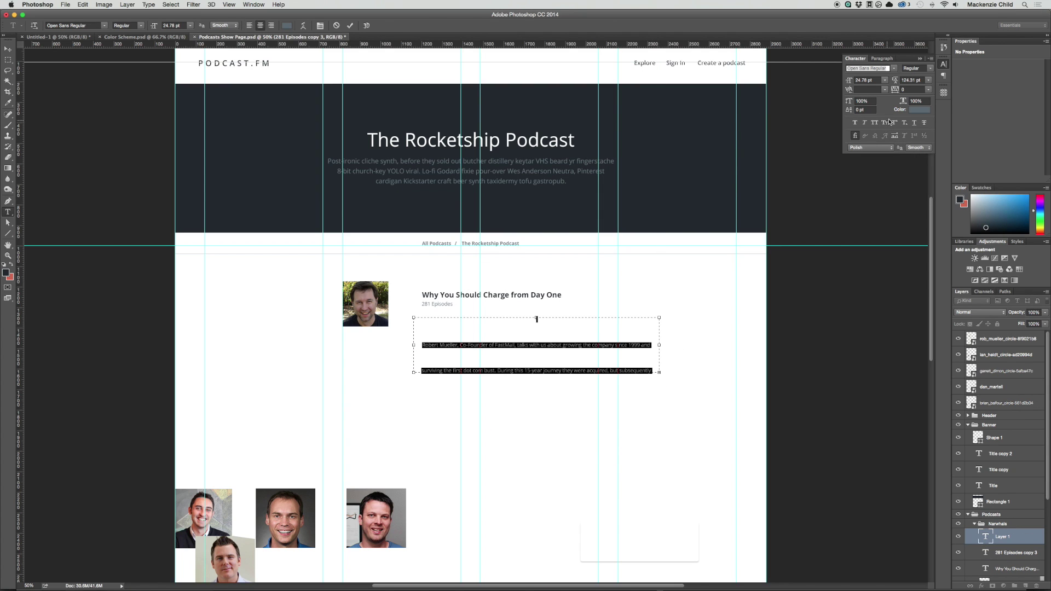
{"action": "left_click", "coordinate": [929, 81]}
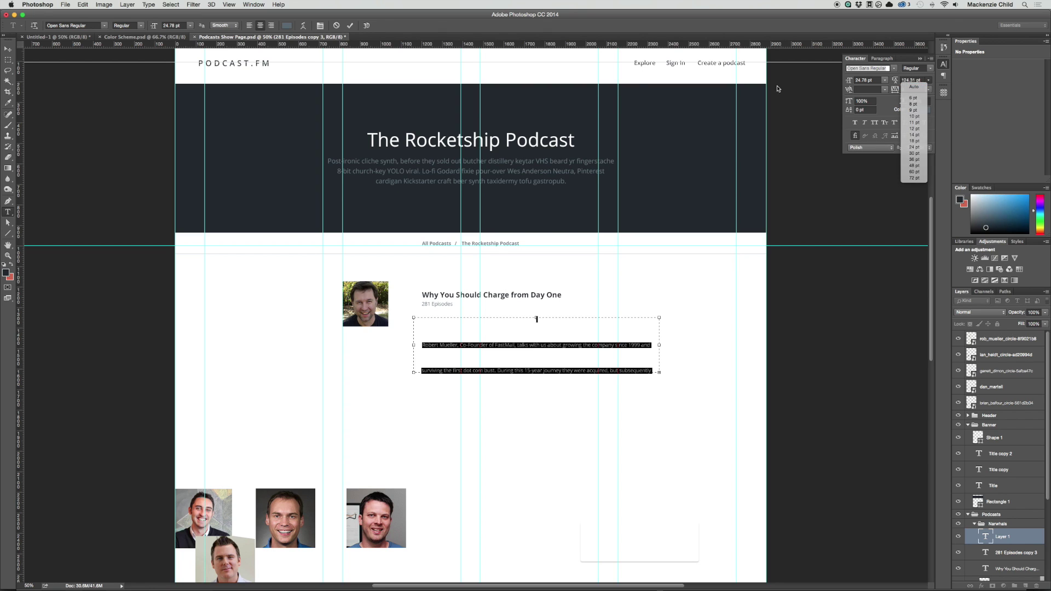
{"action": "left_click", "coordinate": [911, 84]}
{"action": "left_click", "coordinate": [249, 26]}
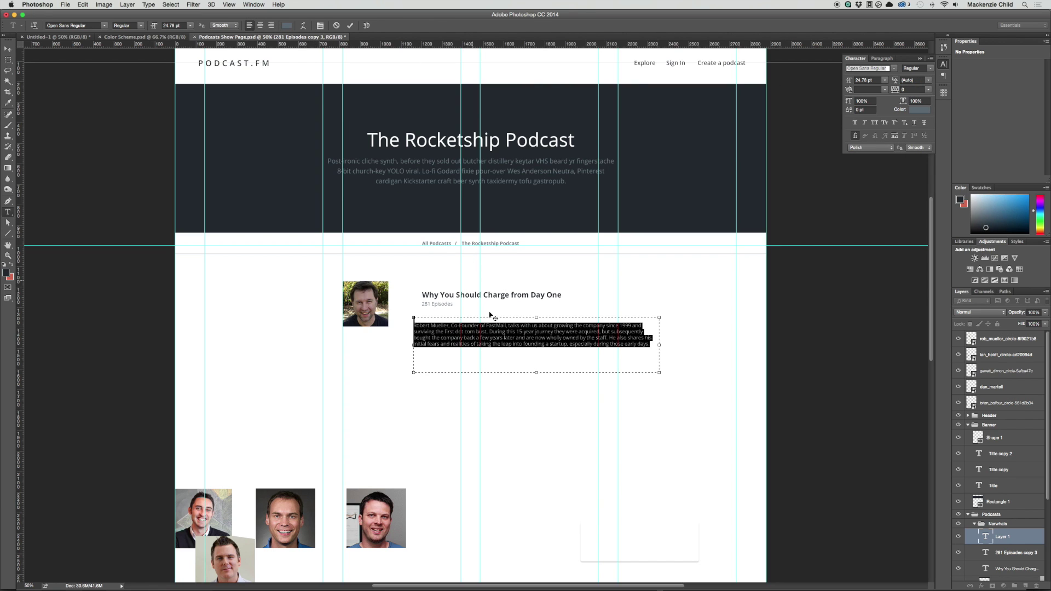
{"action": "left_click", "coordinate": [414, 325]}
{"action": "key", "text": "BackSpace"}
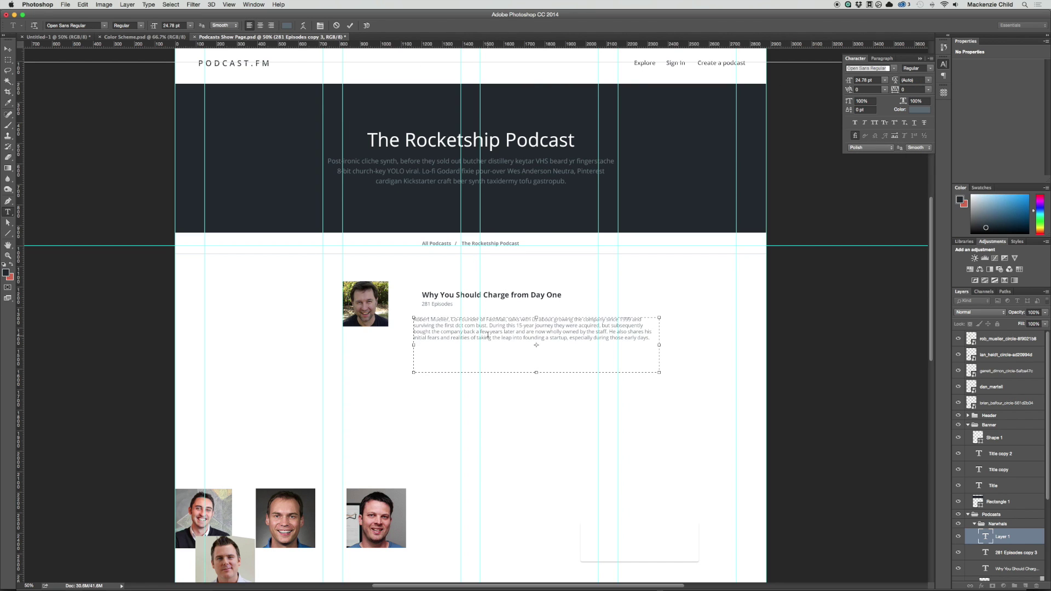
Set the leading of the whole description to 46 pt.
{"action": "key", "text": "super+a"}
{"action": "left_click_drag", "start_coordinate": [896, 82], "coordinate": [912, 81]}
{"action": "left_click", "coordinate": [603, 350]}
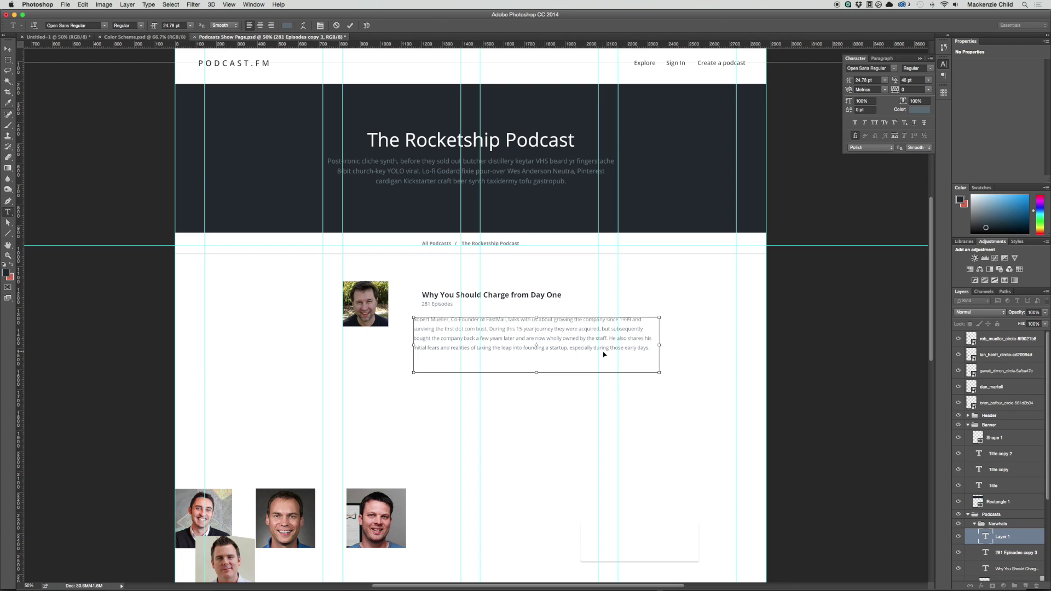
{"action": "key", "text": "super+Return"}
Delete the "281 Episodes" text and move the description up directly under the title, aligned with its left edge.
{"action": "key", "text": "super+equal"}
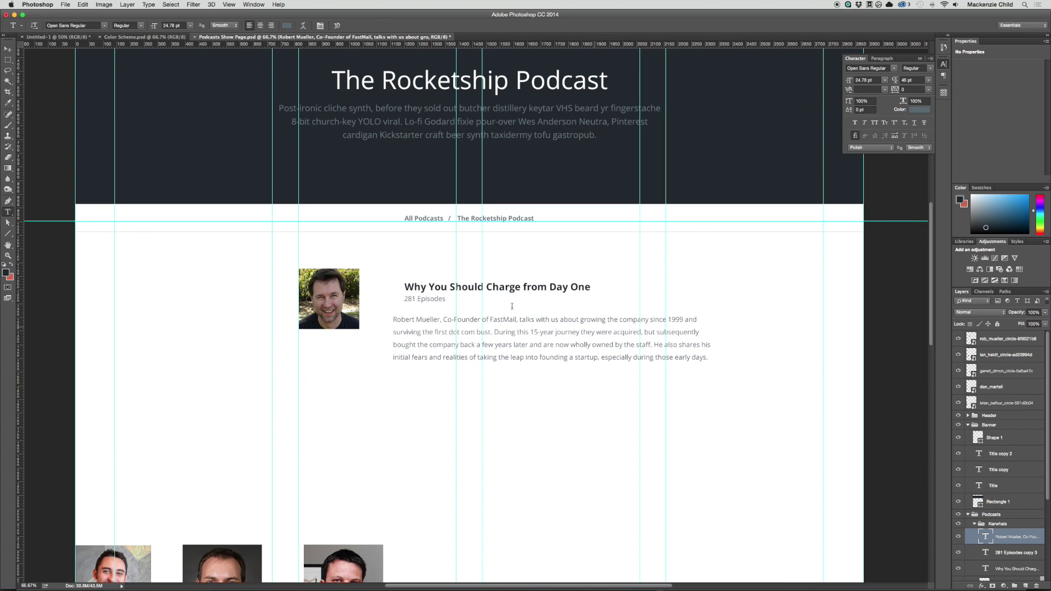
{"action": "key", "text": "v"}
{"action": "left_click", "coordinate": [422, 299]}
{"action": "key", "text": "Delete"}
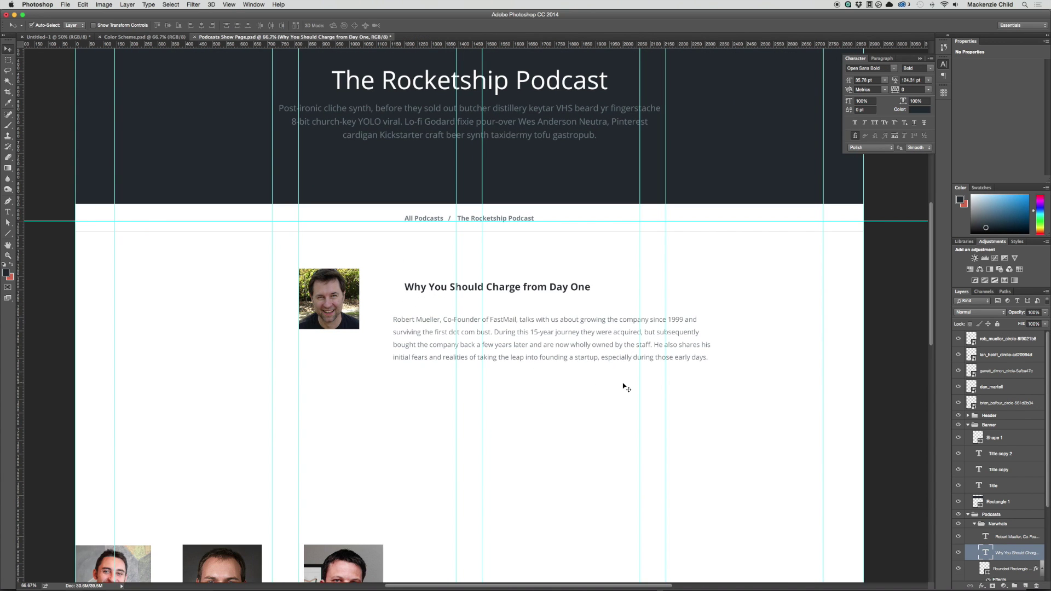
{"action": "mouse_move", "coordinate": [598, 347]}
{"action": "left_mouse_down"}
{"action": "mouse_move", "coordinate": [633, 336]}
{"action": "mouse_move", "coordinate": [610, 331]}
{"action": "left_mouse_up"}
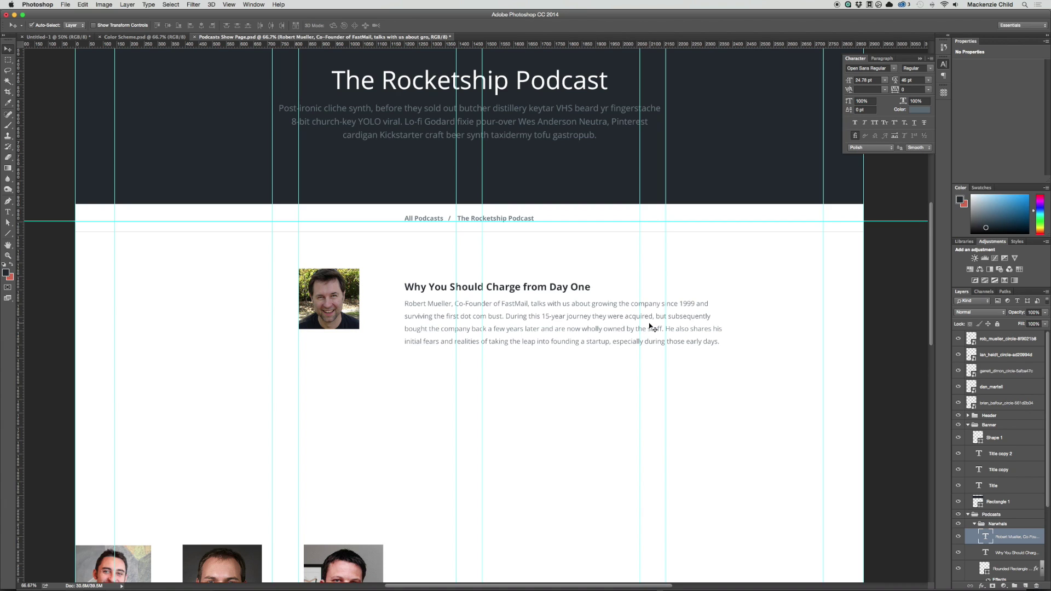
Cut the description off after "they were acquired" and narrow its text box so it wraps to three lines.
{"action": "key", "text": "t"}
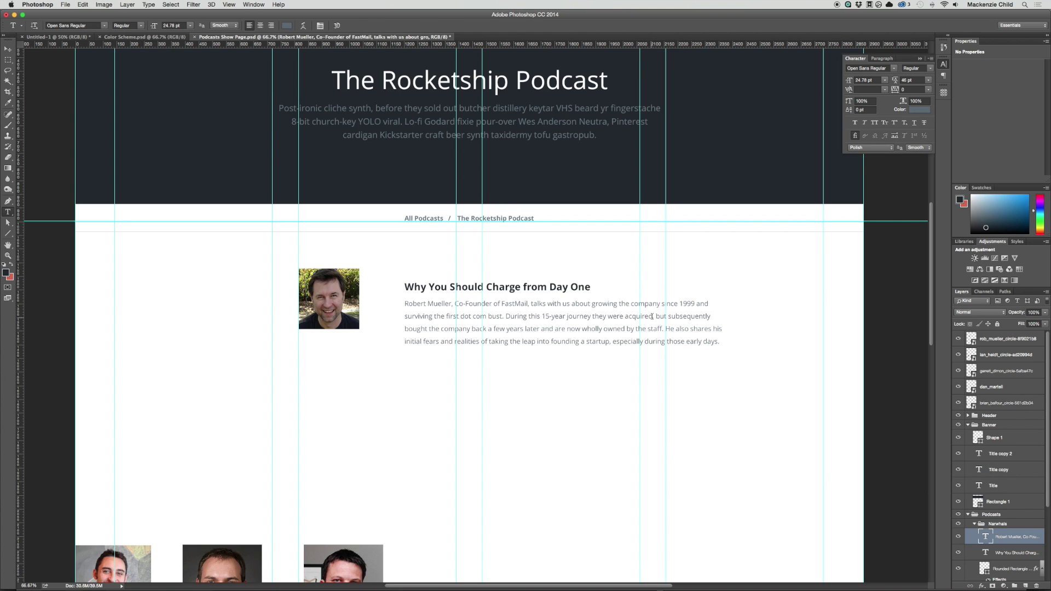
{"action": "left_click_drag", "start_coordinate": [652, 316], "coordinate": [625, 343]}
{"action": "key", "text": "BackSpace"}
{"action": "key", "text": "super+Return"}
{"action": "left_click", "coordinate": [488, 302]}
{"action": "left_click", "coordinate": [522, 316]}
{"action": "left_click_drag", "start_coordinate": [515, 376], "coordinate": [516, 337]}
{"action": "key", "text": "super+Return"}
Hide the guides and move the portrait right and slightly down, closer to the episode text.
{"action": "key", "text": "super+semicolon"}
{"action": "key", "text": "v"}
{"action": "left_click_drag", "start_coordinate": [333, 305], "coordinate": [350, 313]}
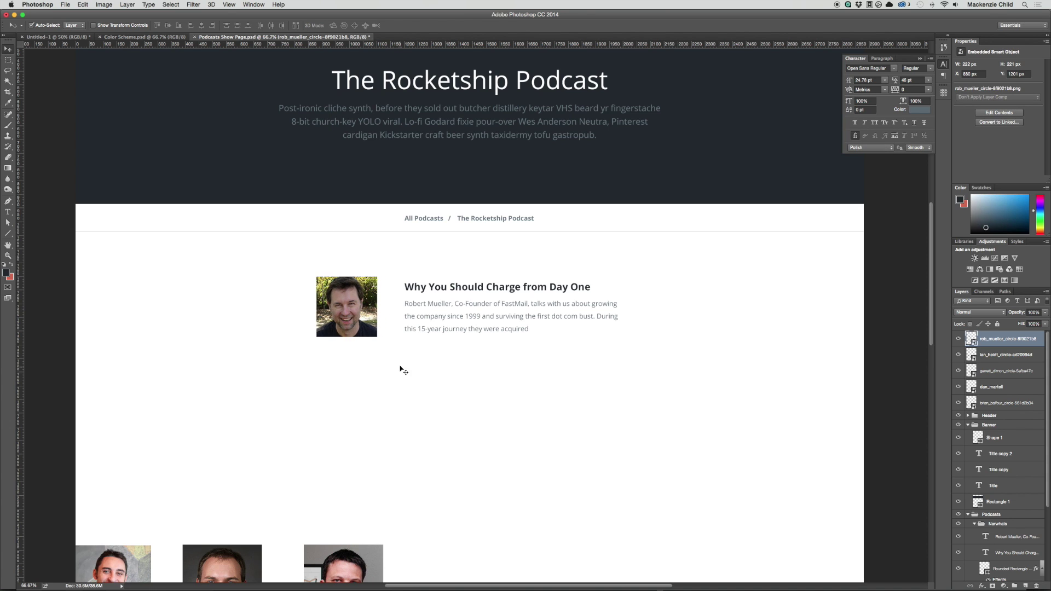
Draw a rounded rectangle about 219 by 216 px with 5 px corners over the guest portrait and align it with the portrait's edges.
{"action": "key", "text": "z"}
{"action": "left_click_drag", "start_coordinate": [354, 352], "coordinate": [390, 346]}
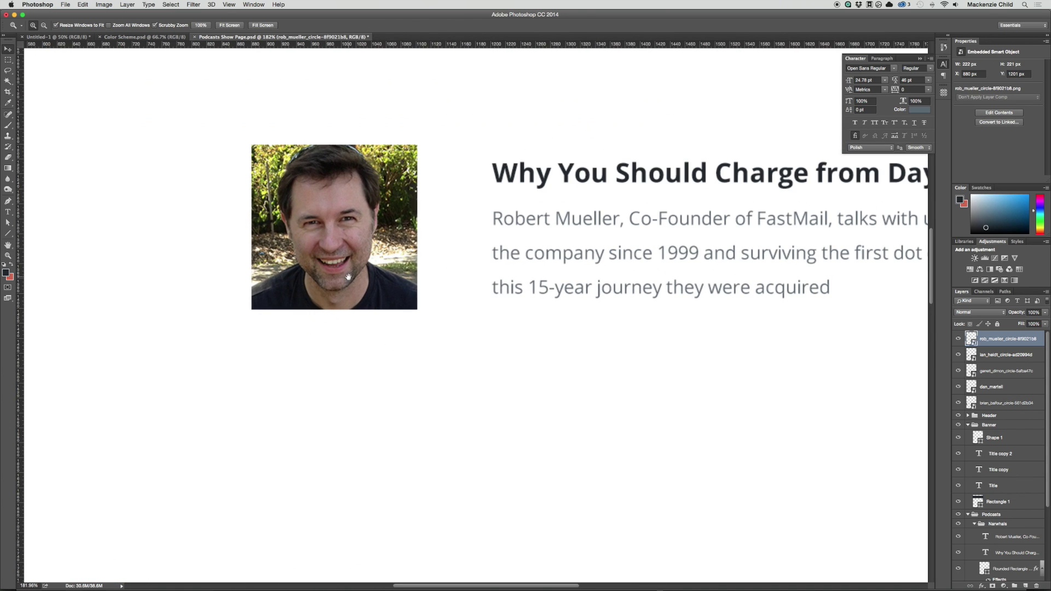
{"action": "key", "text": "space"}
{"action": "left_click_drag", "start_coordinate": [349, 278], "coordinate": [452, 372]}
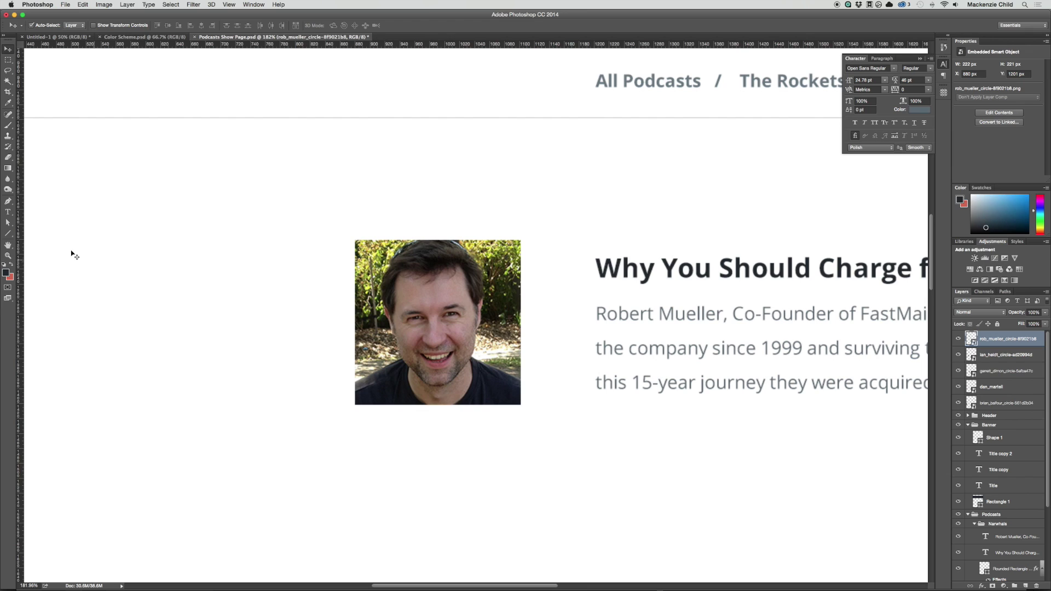
{"action": "left_click", "coordinate": [8, 245]}
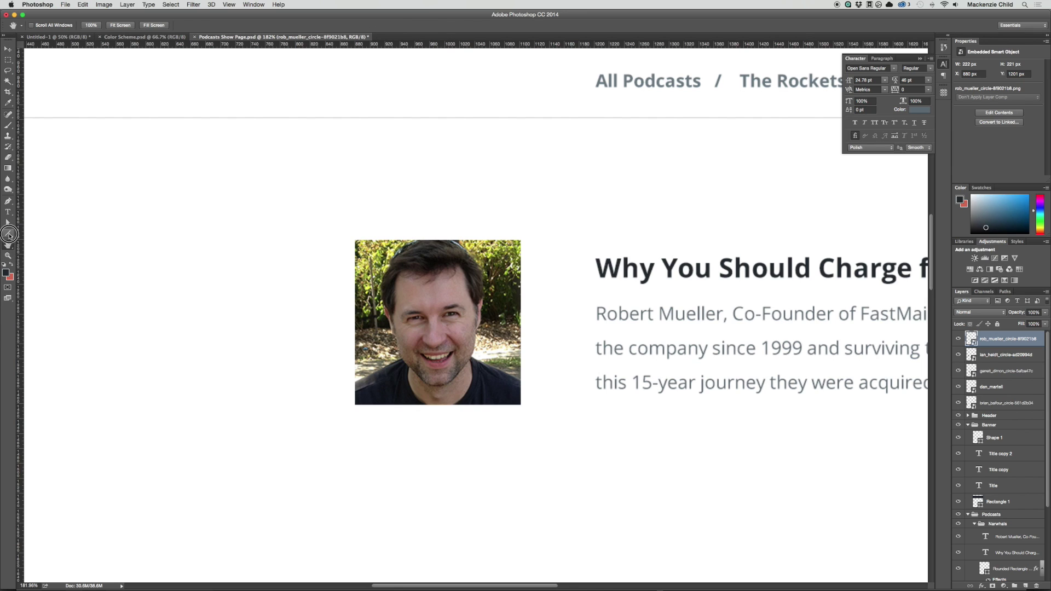
{"action": "left_click_drag", "start_coordinate": [9, 234], "coordinate": [47, 239]}
{"action": "left_click_drag", "start_coordinate": [355, 239], "coordinate": [518, 397]}
{"action": "key", "text": "v"}
{"action": "left_click_drag", "start_coordinate": [489, 316], "coordinate": [496, 319]}
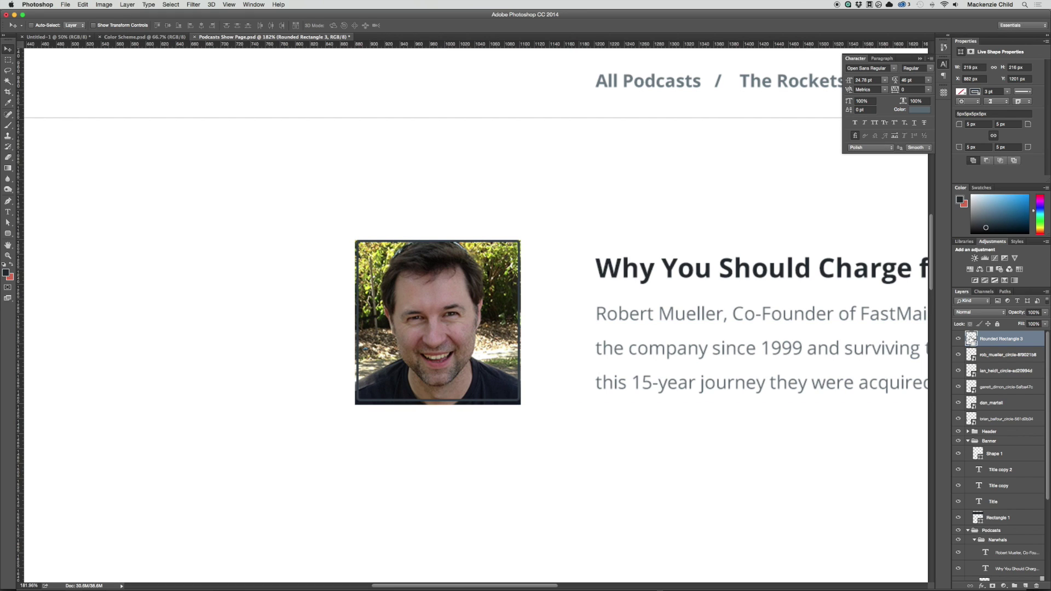
Load the rounded rectangle's outline as a selection, delete the rectangle and mask the portrait with that selection.
{"action": "left_click", "coordinate": [971, 340], "text": "super"}
{"action": "left_click", "coordinate": [1036, 585]}
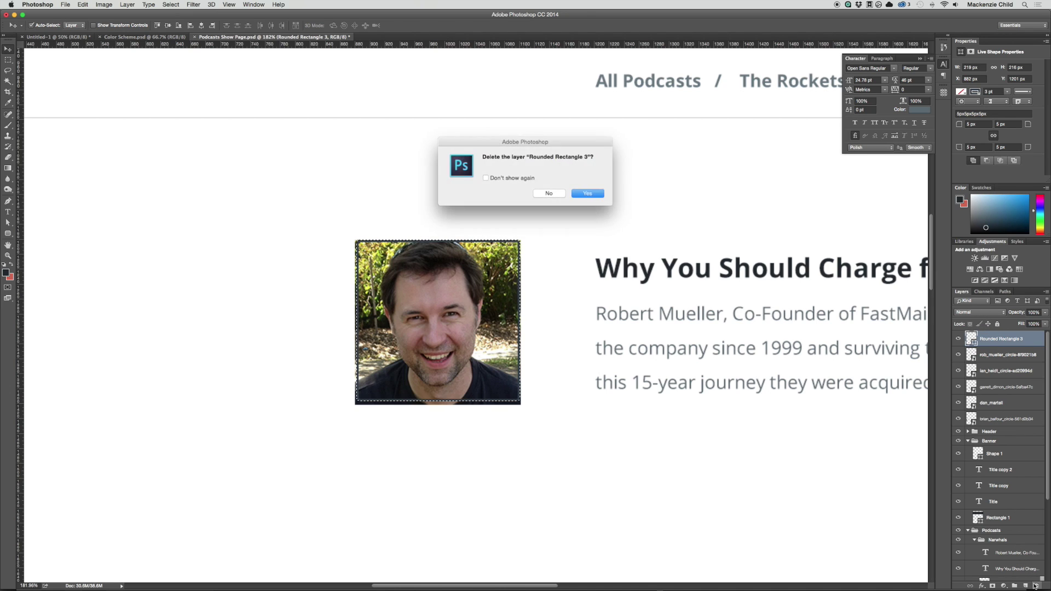
{"action": "left_click", "coordinate": [589, 193]}
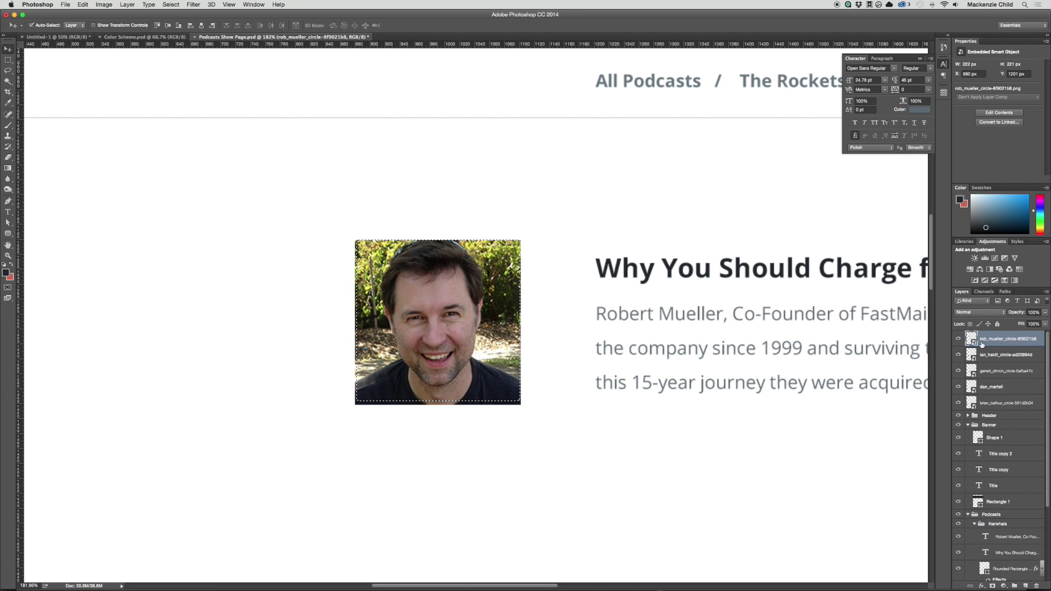
{"action": "left_click", "coordinate": [992, 585]}
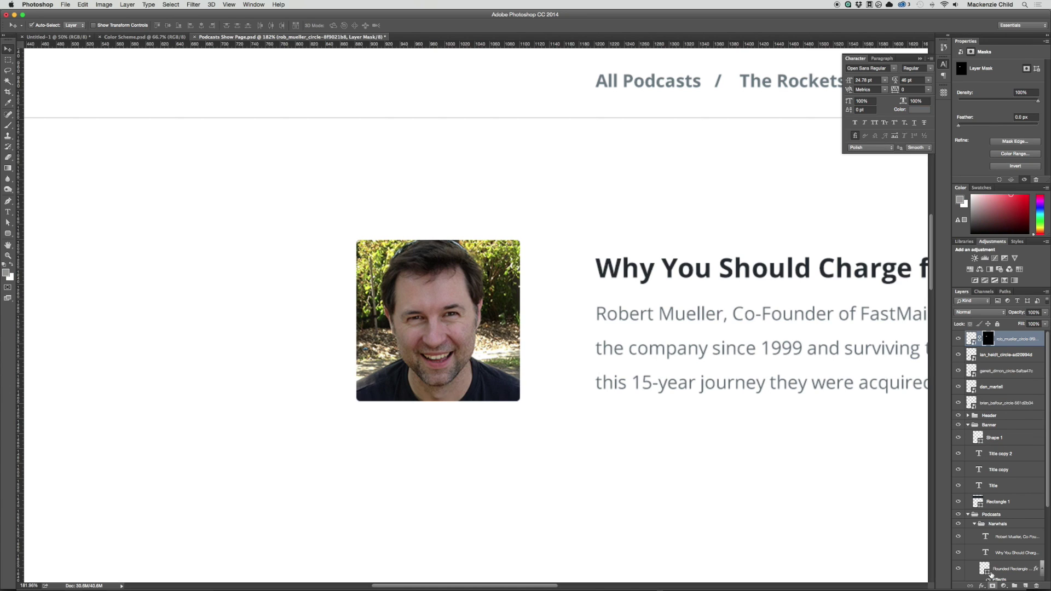
{"action": "left_click_drag", "start_coordinate": [498, 324], "coordinate": [442, 336]}
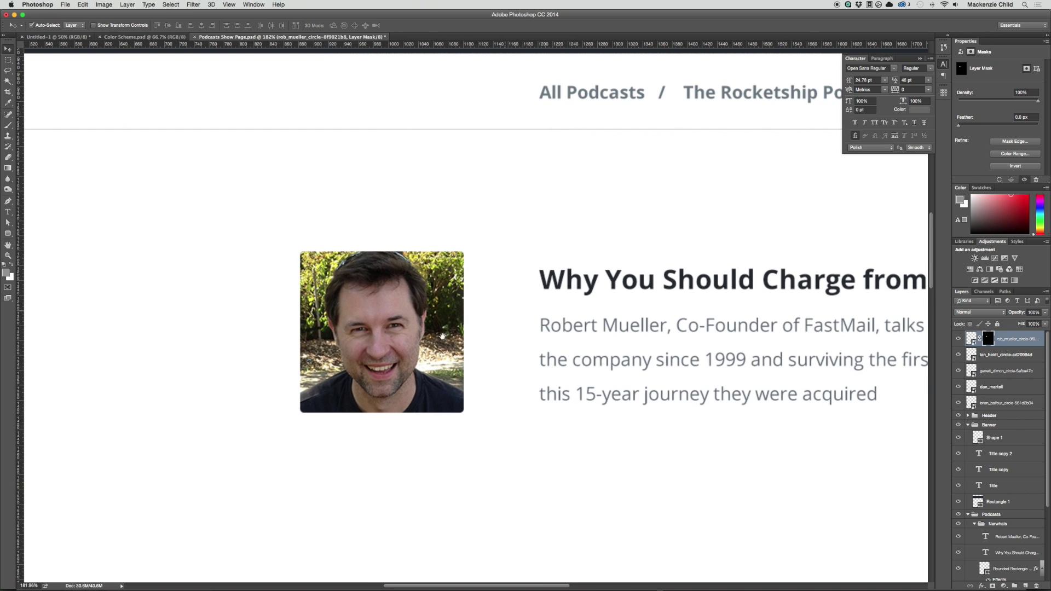
{"action": "left_click_drag", "start_coordinate": [417, 420], "coordinate": [523, 403]}
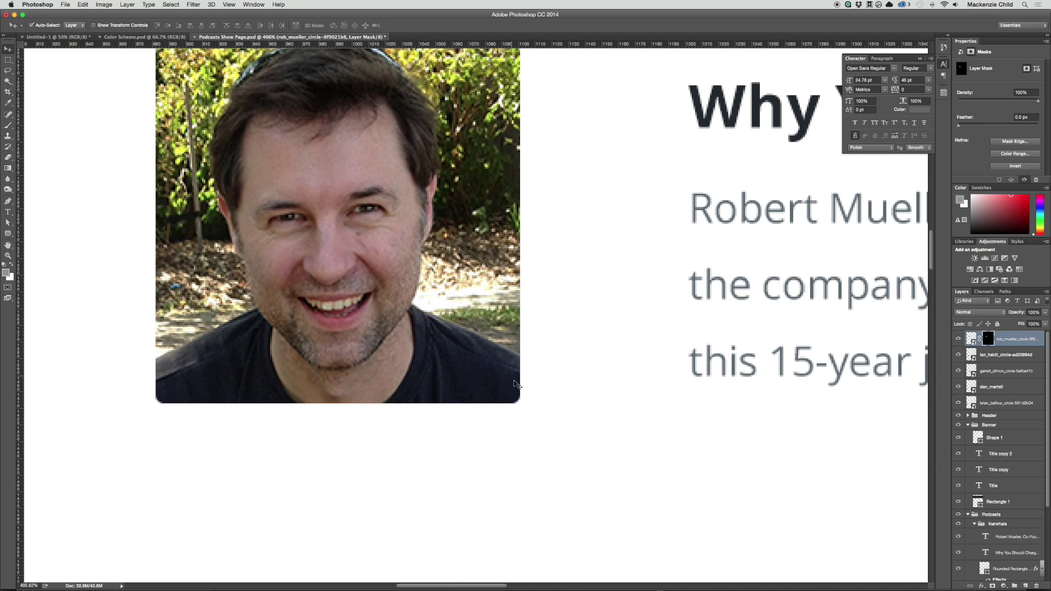
{"action": "key", "text": "super+minus"}
{"action": "key", "text": "super+minus"}
{"action": "key", "text": "super+minus"}
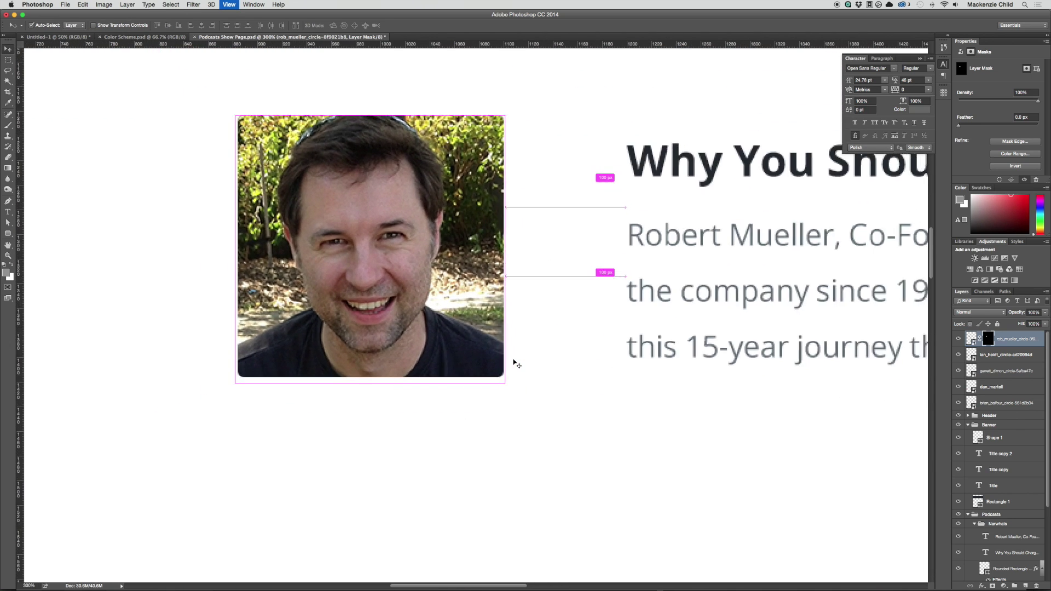
{"action": "key", "text": "super+minus"}
{"action": "key", "text": "super+minus"}
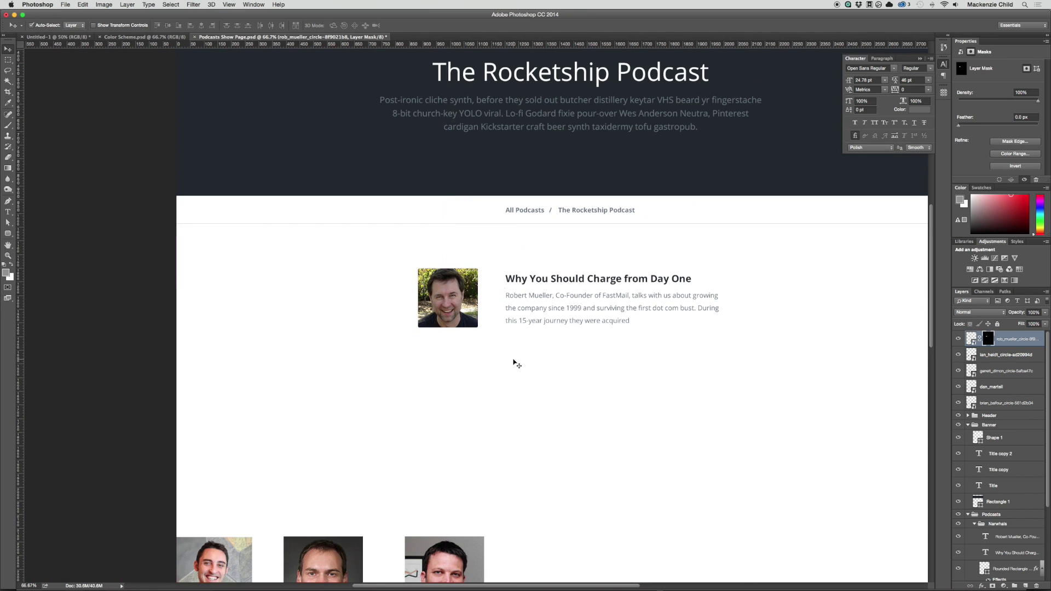
Try removing the description's last sentence, starting at "During this 15-year journey", and undo the removal.
{"action": "key", "text": "t"}
{"action": "left_click_drag", "start_coordinate": [599, 348], "coordinate": [667, 336]}
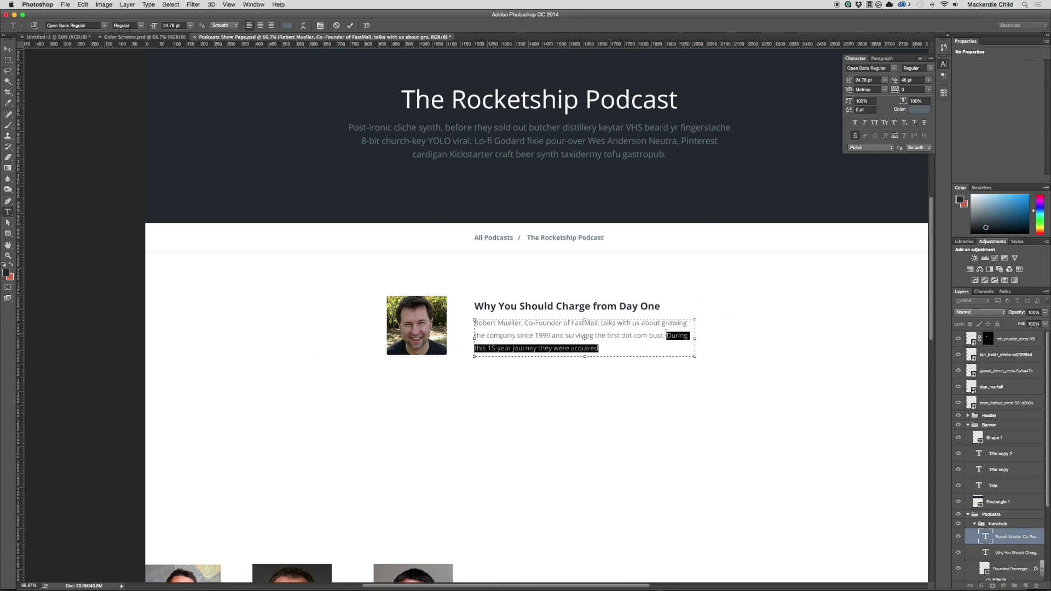
{"action": "key", "text": "BackSpace"}
{"action": "key", "text": "super+Return"}
{"action": "key", "text": "v"}
{"action": "left_click_drag", "start_coordinate": [537, 337], "coordinate": [537, 339]}
{"action": "scroll", "coordinate": [612, 364], "scroll_direction": "down", "scroll_amount": 1}
{"action": "key", "text": "super+alt+z"}
{"action": "key", "text": "super+alt+z"}
End the description with an ellipsis and shift the portrait, title and description slightly right using the guides, hiding the guides again.
{"action": "double_click", "coordinate": [635, 337]}
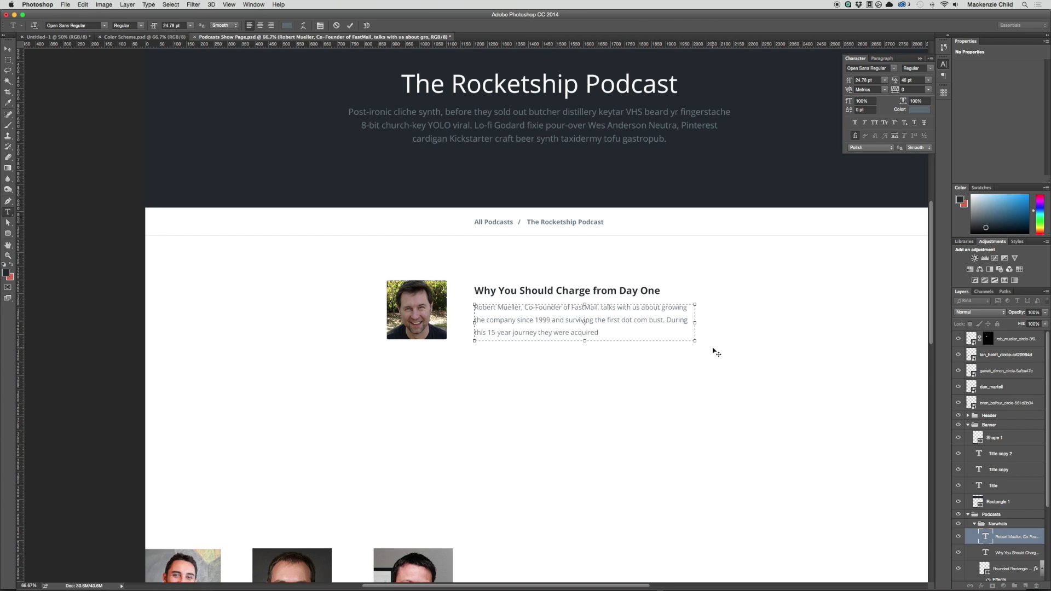
{"action": "left_click", "coordinate": [714, 349]}
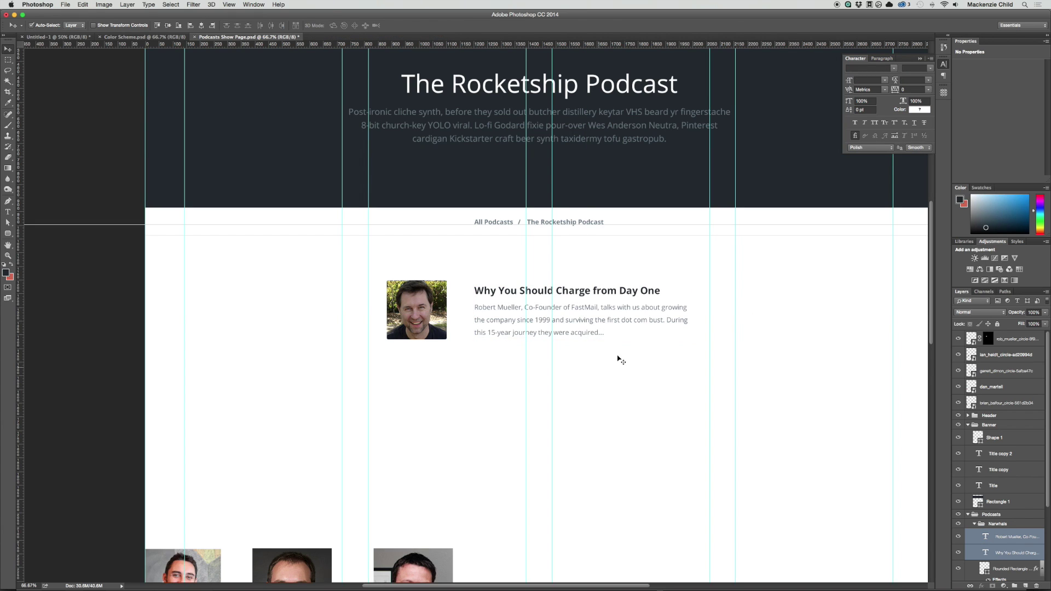
{"action": "left_click_drag", "start_coordinate": [633, 349], "coordinate": [427, 300]}
{"action": "key", "text": "super+z"}
{"action": "key", "text": "shift+Left"}
{"action": "key", "text": "shift+Left"}
{"action": "key", "text": "shift+Left"}
{"action": "key", "text": "alt+shift+bracketleft"}
{"action": "key", "text": "shift+Right"}
{"action": "key", "text": "super+semicolon"}
{"action": "scroll", "coordinate": [613, 409], "scroll_direction": "down", "scroll_amount": 3}
{"action": "left_click", "coordinate": [567, 327]}
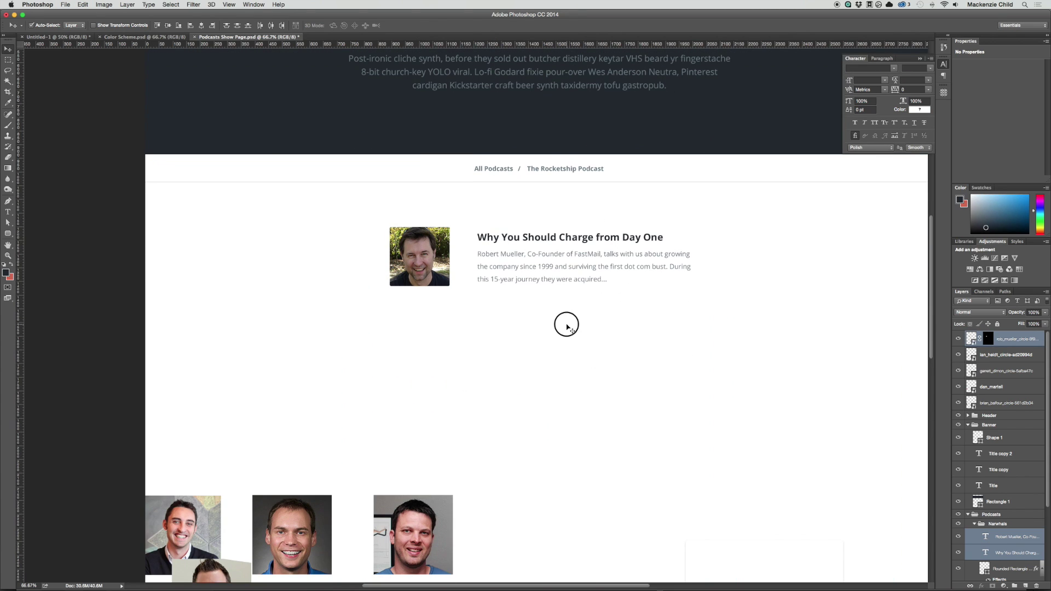
Duplicate the divider line under the breadcrumb and move the copy straight down below the episode's portrait and description.
{"action": "left_click", "coordinate": [258, 178]}
{"action": "scroll", "coordinate": [334, 186], "scroll_direction": "left", "scroll_amount": 3}
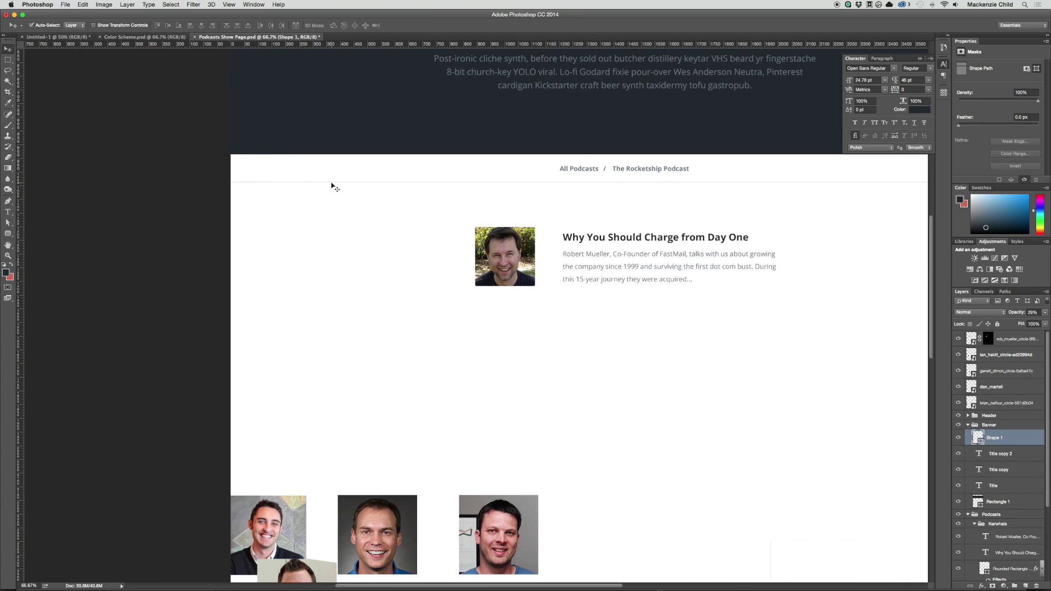
{"action": "key", "text": "super+j"}
{"action": "scroll", "coordinate": [331, 186], "scroll_direction": "up", "scroll_amount": 3}
{"action": "key", "text": "super+t"}
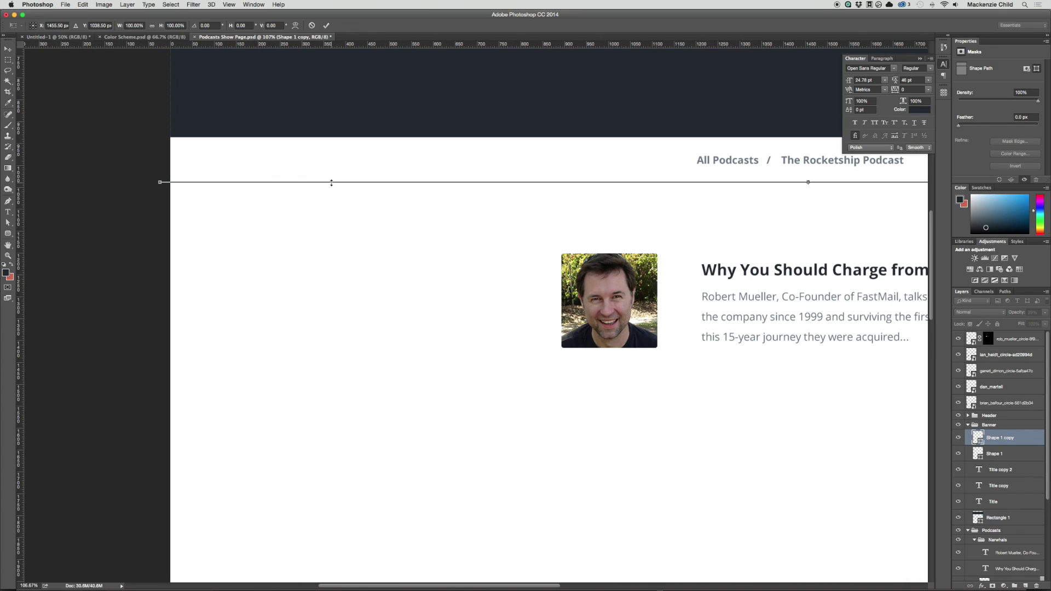
{"action": "left_click_drag", "start_coordinate": [323, 182], "coordinate": [313, 373]}
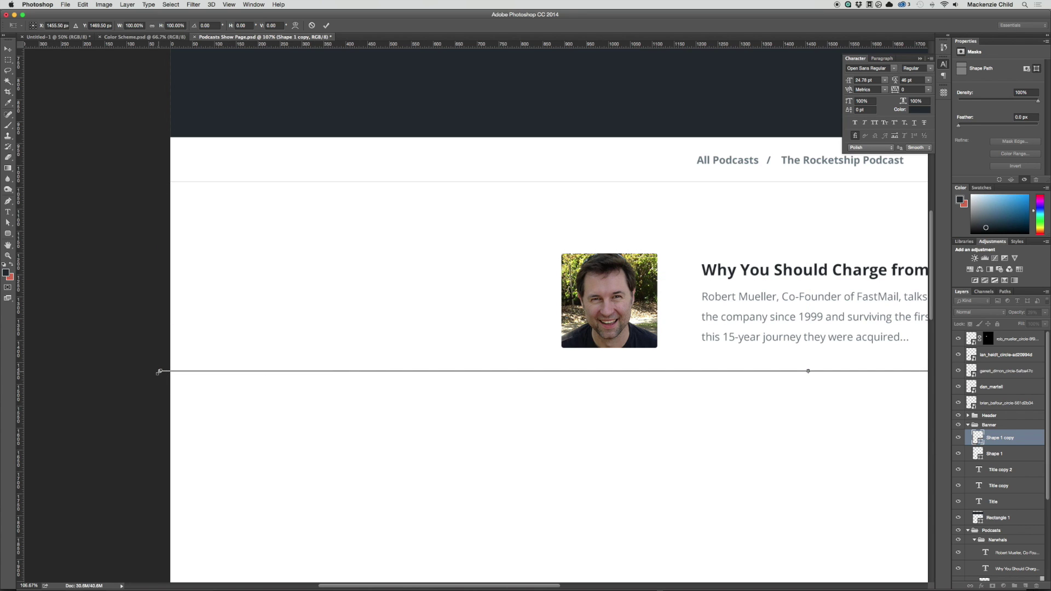
Shorten the copied divider symmetrically from both ends so that it starts at the portrait's left edge.
{"action": "key", "text": "super+plus"}
{"action": "left_click_drag", "start_coordinate": [281, 373], "coordinate": [540, 352]}
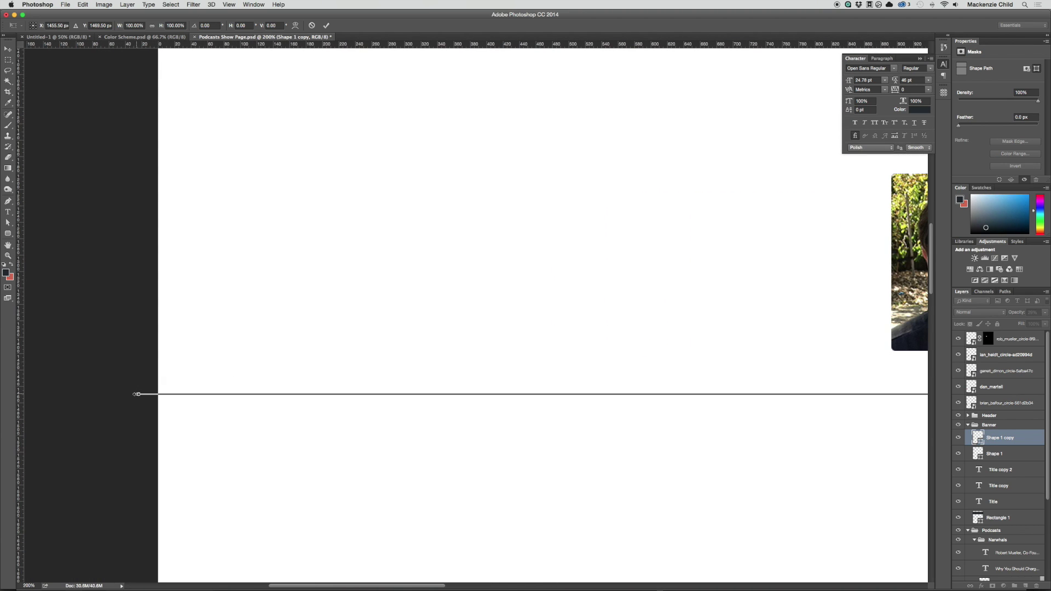
{"action": "left_click", "coordinate": [137, 394]}
{"action": "left_click_drag", "start_coordinate": [136, 394], "coordinate": [884, 395]}
{"action": "scroll", "coordinate": [883, 395], "scroll_direction": "right", "scroll_amount": 10}
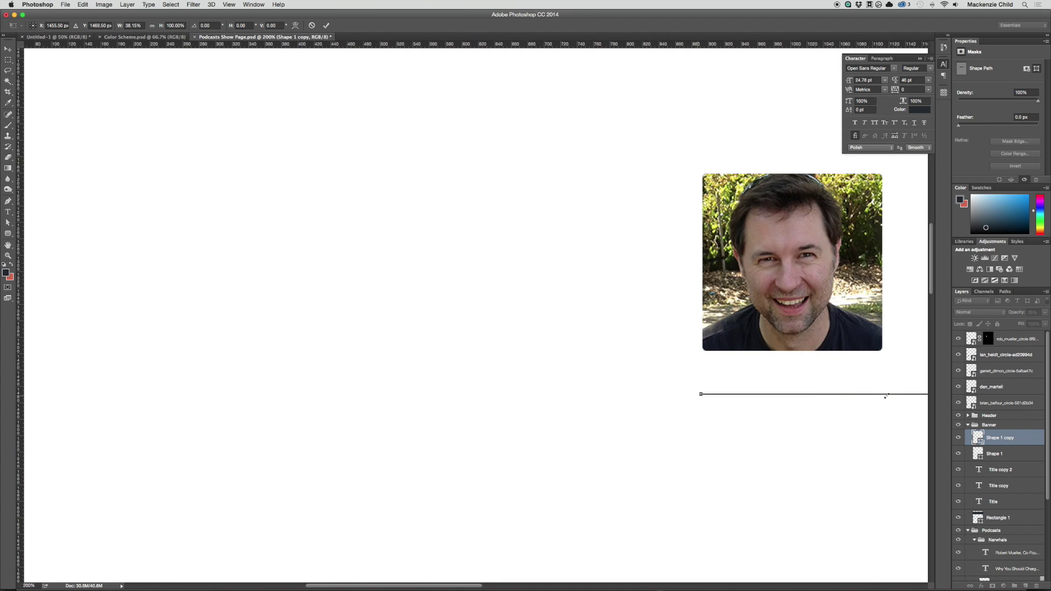
{"action": "key", "text": "Return"}
{"action": "key", "text": "super+minus"}
{"action": "key", "text": "super+minus"}
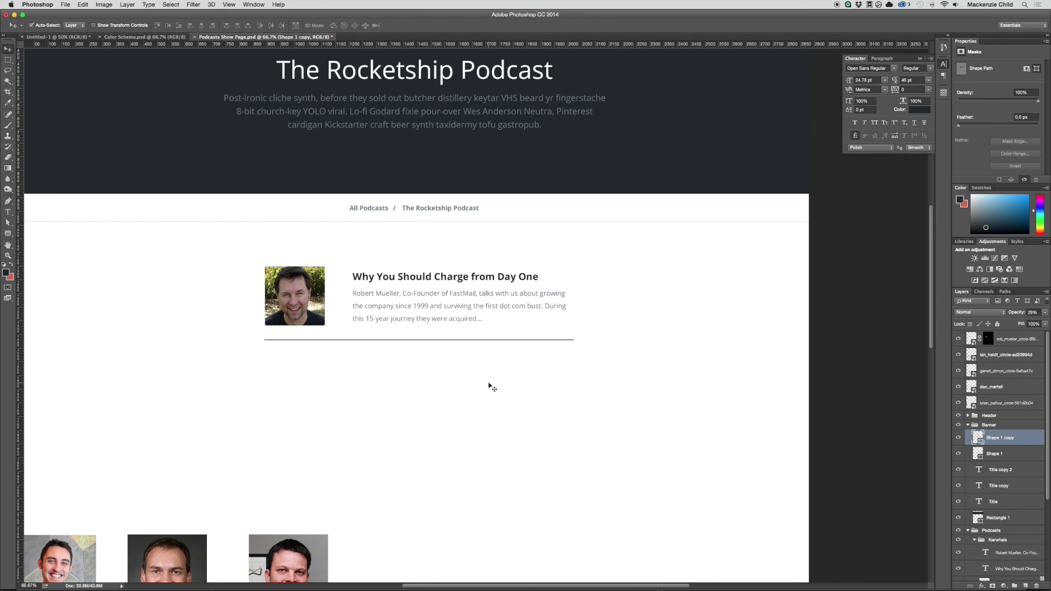
Nudge the shortened divider down for more space beneath the episode's portrait and description.
{"action": "left_click", "coordinate": [488, 384]}
{"action": "left_click", "coordinate": [385, 339]}
{"action": "key", "text": "shift+Down"}
{"action": "key", "text": "shift+Down"}
{"action": "key", "text": "shift+Down"}
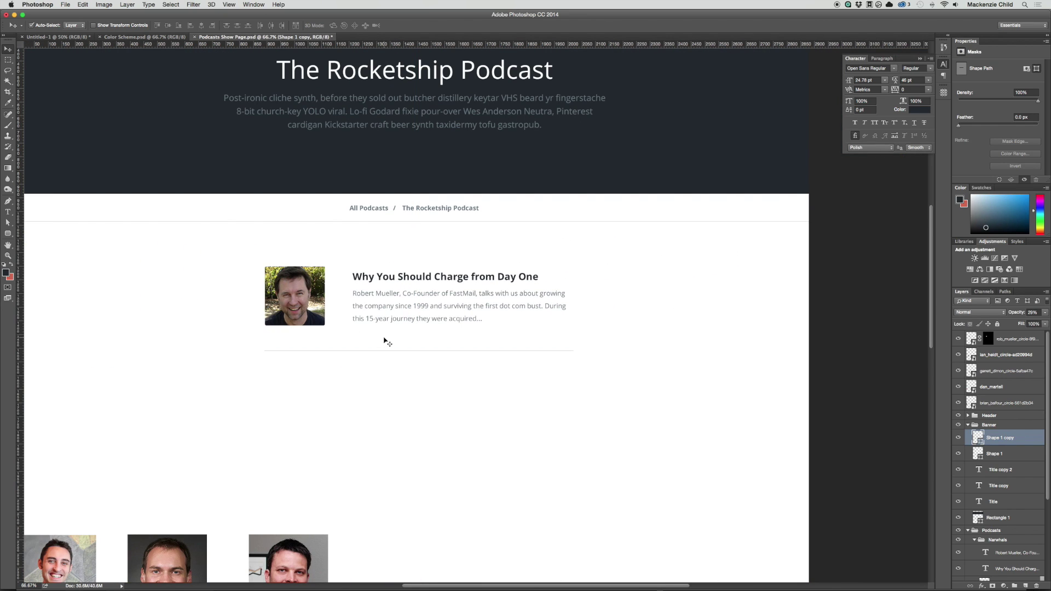
Select the episode's title and description together and nudge them up slightly beside the portrait.
{"action": "left_click", "coordinate": [496, 407]}
{"action": "left_click_drag", "start_coordinate": [441, 371], "coordinate": [509, 401]}
{"action": "left_click_drag", "start_coordinate": [442, 296], "coordinate": [466, 329]}
{"action": "key", "text": "Up"}
{"action": "key", "text": "Up"}
{"action": "key", "text": "Up"}
{"action": "key", "text": "Up"}
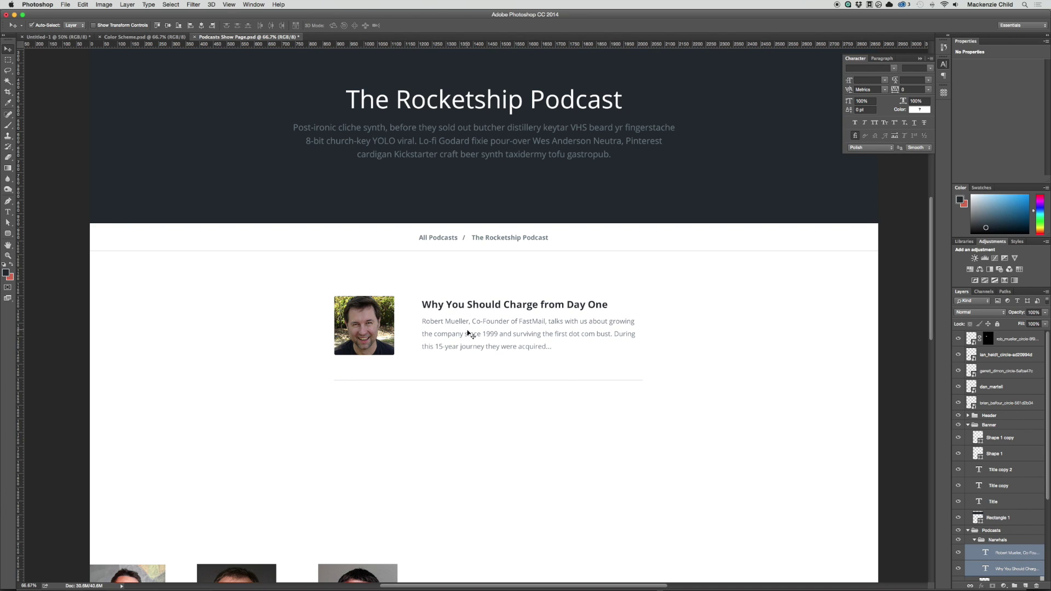
Duplicate the episode's portrait, title, description and divider straight down to form a second list entry.
{"action": "left_click", "coordinate": [569, 376]}
{"action": "left_click_drag", "start_coordinate": [545, 421], "coordinate": [340, 285]}
{"action": "left_click_drag", "start_coordinate": [383, 321], "coordinate": [384, 429]}
Move the overlapping spare guest portrait out to the left of the list and delete the leftover empty card box.
{"action": "scroll", "coordinate": [383, 429], "scroll_direction": "down", "scroll_amount": 5}
{"action": "left_click_drag", "start_coordinate": [350, 421], "coordinate": [209, 236]}
{"action": "left_click", "coordinate": [655, 468]}
{"action": "key", "text": "BackSpace"}
{"action": "scroll", "coordinate": [656, 468], "scroll_direction": "up", "scroll_amount": 3}
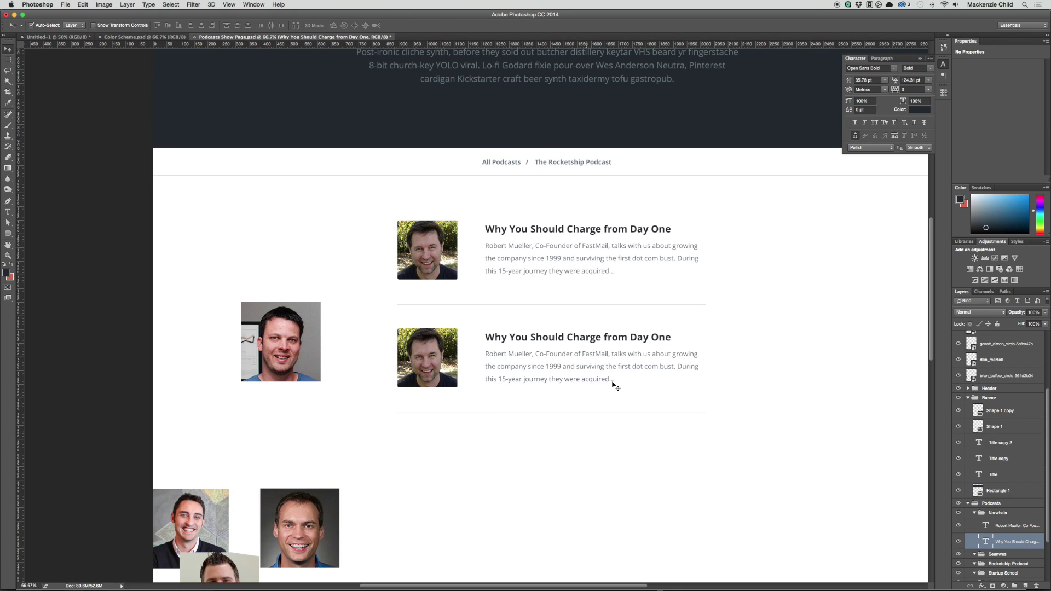
{"action": "scroll", "coordinate": [613, 385], "scroll_direction": "up", "scroll_amount": 1}
{"action": "scroll", "coordinate": [613, 385], "scroll_direction": "right", "scroll_amount": 1}
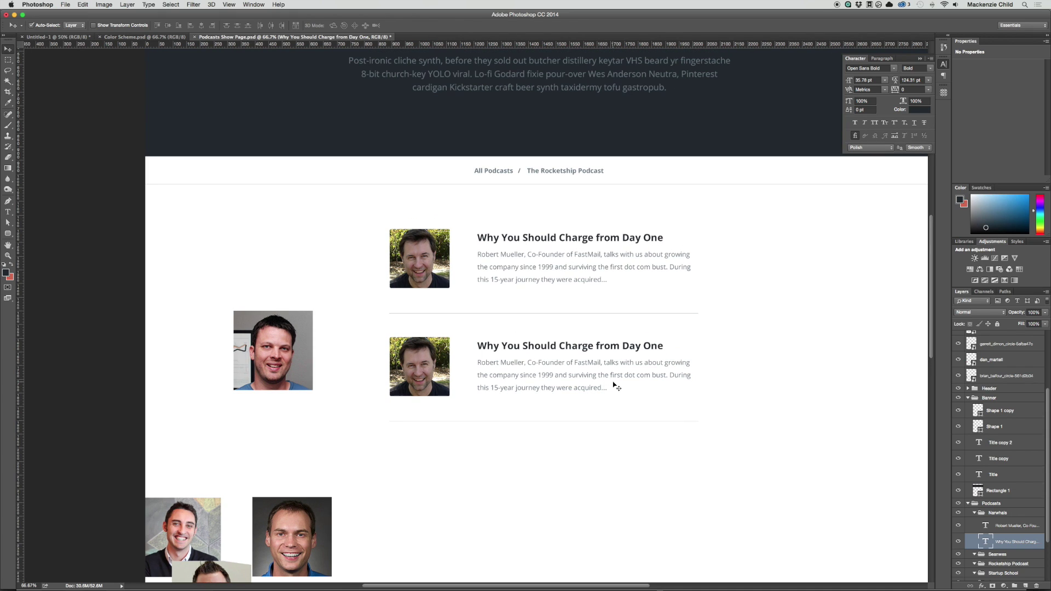
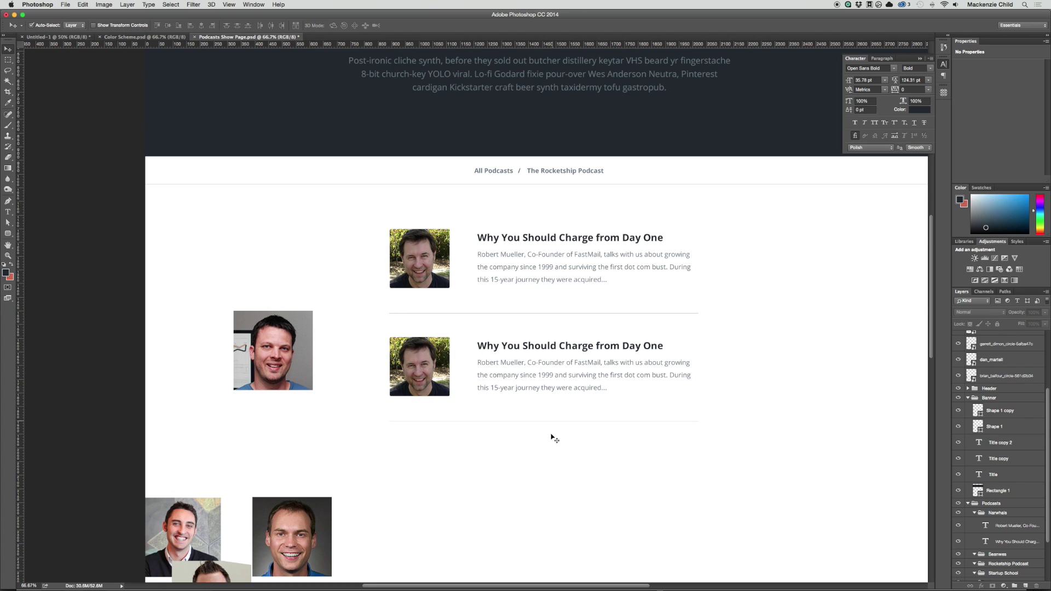
Duplicate the episode entries downward to make five evenly spaced episodes, with no divider under the last one.
{"action": "left_click_drag", "start_coordinate": [565, 450], "coordinate": [415, 312]}
{"action": "scroll", "coordinate": [420, 244], "scroll_direction": "down", "scroll_amount": 5}
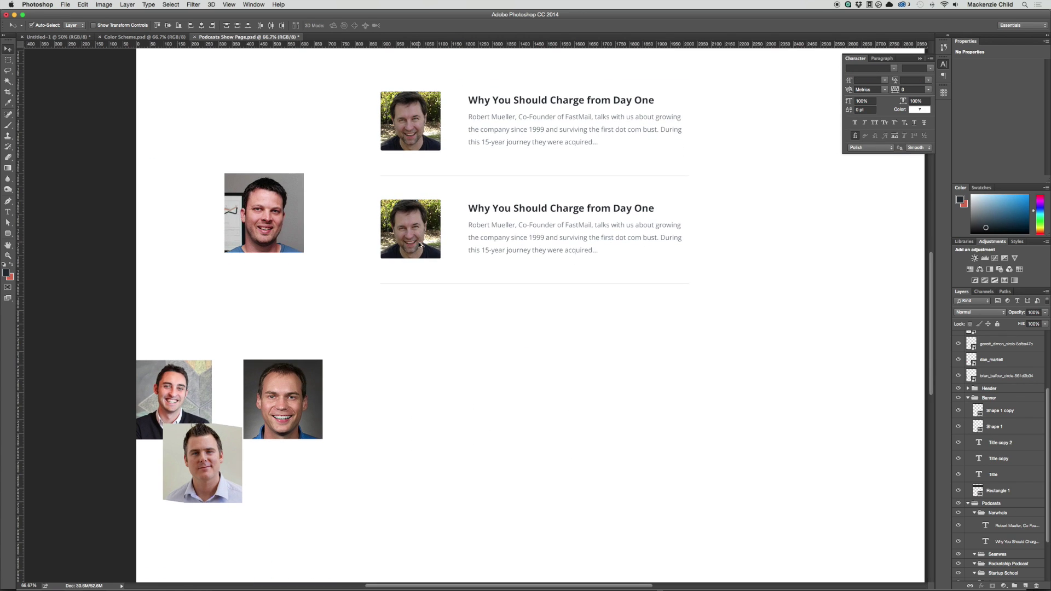
{"action": "left_click_drag", "start_coordinate": [420, 244], "coordinate": [421, 431]}
{"action": "scroll", "coordinate": [477, 444], "scroll_direction": "down", "scroll_amount": 5}
{"action": "left_click_drag", "start_coordinate": [404, 240], "coordinate": [404, 350]}
{"action": "left_click_drag", "start_coordinate": [545, 418], "coordinate": [522, 401]}
{"action": "scroll", "coordinate": [603, 366], "scroll_direction": "up", "scroll_amount": 10}
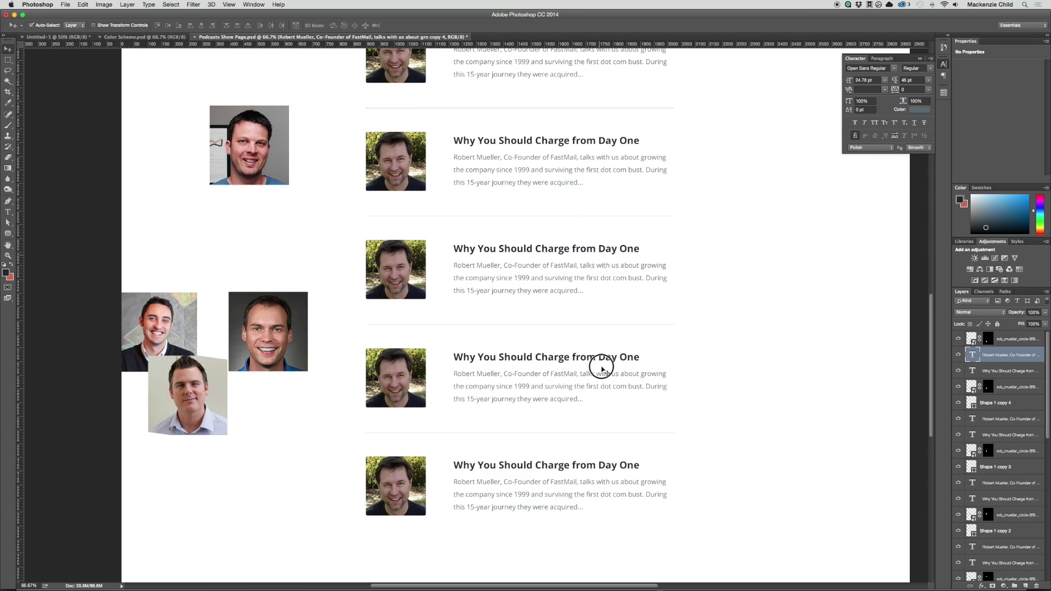
Place the nearest spare portrait over the second episode's portrait, scale it to about 226 px square and put its layer directly beneath.
{"action": "scroll", "coordinate": [570, 336], "scroll_direction": "left", "scroll_amount": 2}
{"action": "left_click", "coordinate": [572, 268]}
{"action": "scroll", "coordinate": [572, 268], "scroll_direction": "up", "scroll_amount": 2}
{"action": "scroll", "coordinate": [572, 268], "scroll_direction": "left", "scroll_amount": 2}
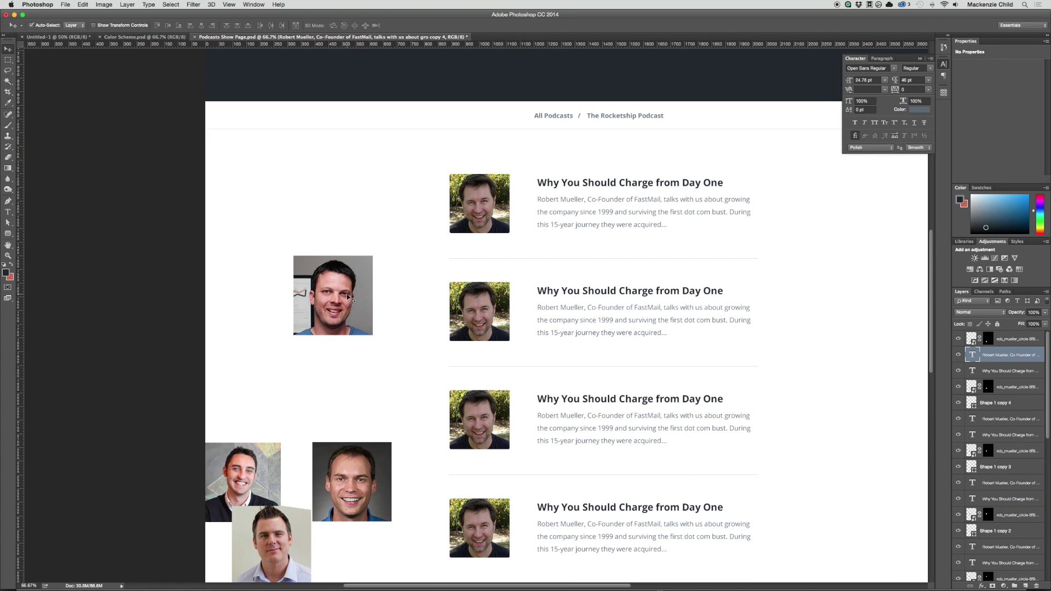
{"action": "left_click_drag", "start_coordinate": [347, 296], "coordinate": [486, 323]}
{"action": "key", "text": "ctrl+t"}
{"action": "left_click_drag", "start_coordinate": [433, 361], "coordinate": [452, 344]}
{"action": "key", "text": "Return"}
{"action": "left_click_drag", "start_coordinate": [422, 301], "coordinate": [469, 322]}
{"action": "left_click_drag", "start_coordinate": [1020, 481], "coordinate": [994, 467]}
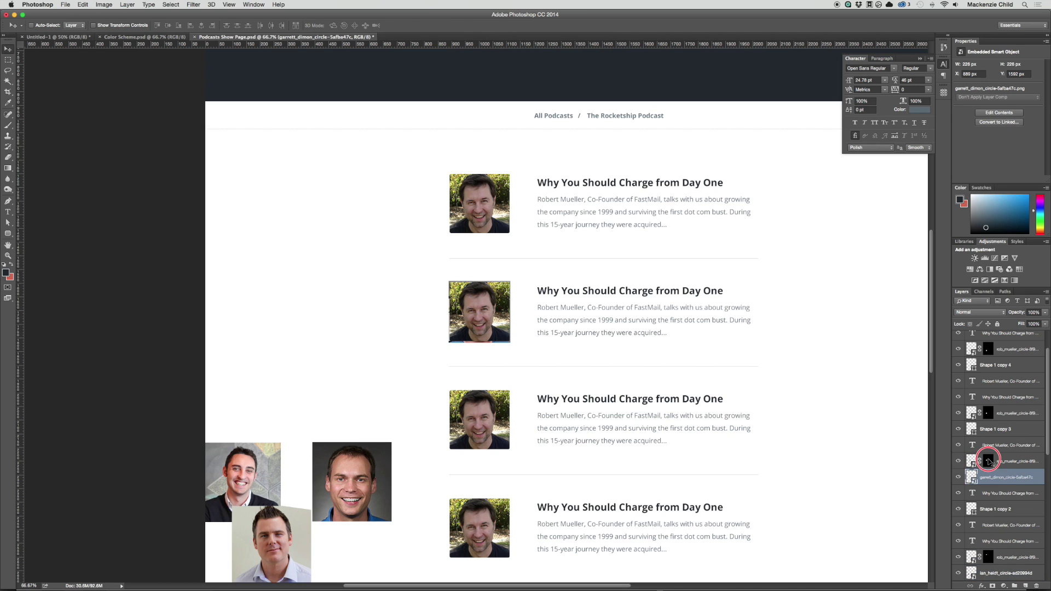
Load the second episode's portrait mask as a selection, delete the old portrait and mask the new one with it.
{"action": "left_click", "coordinate": [988, 462], "text": "super"}
{"action": "left_click", "coordinate": [1006, 461]}
{"action": "key", "text": "Delete"}
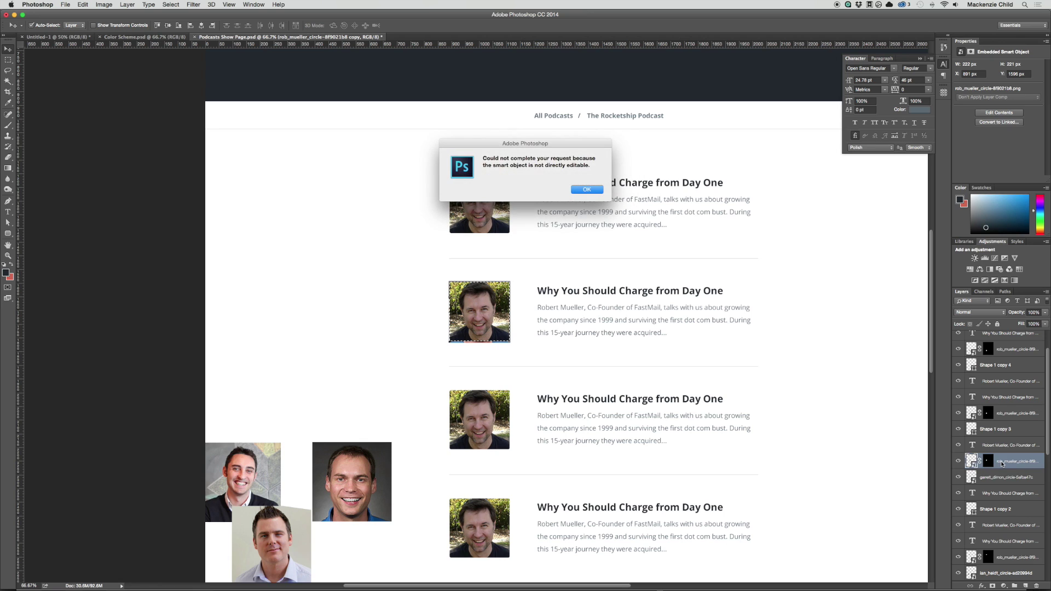
{"action": "key", "text": "Return"}
{"action": "key", "text": "Delete"}
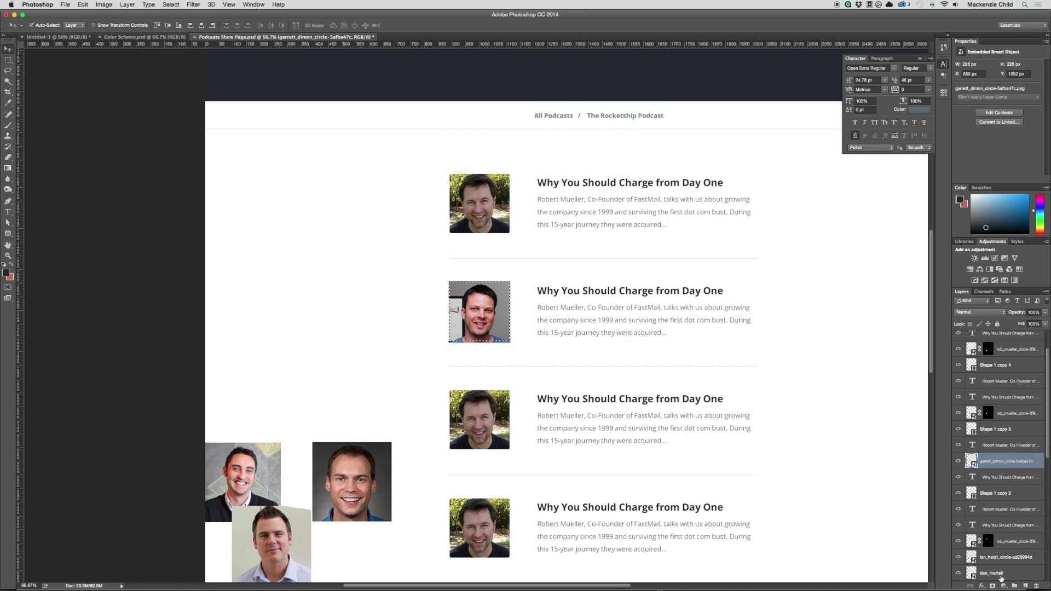
{"action": "left_click", "coordinate": [991, 586]}
Move the spare portrait with the dark grey background over the third episode's portrait and scale it down to fit.
{"action": "left_click_drag", "start_coordinate": [549, 460], "coordinate": [551, 316]}
{"action": "left_click_drag", "start_coordinate": [348, 326], "coordinate": [469, 275]}
{"action": "key", "text": "super+t"}
{"action": "left_click_drag", "start_coordinate": [437, 324], "coordinate": [455, 305]}
{"action": "key", "text": "Return"}
Give the third episode's new portrait the old portrait's rounded mask and delete the old portrait.
{"action": "left_click", "coordinate": [1009, 416], "text": "super"}
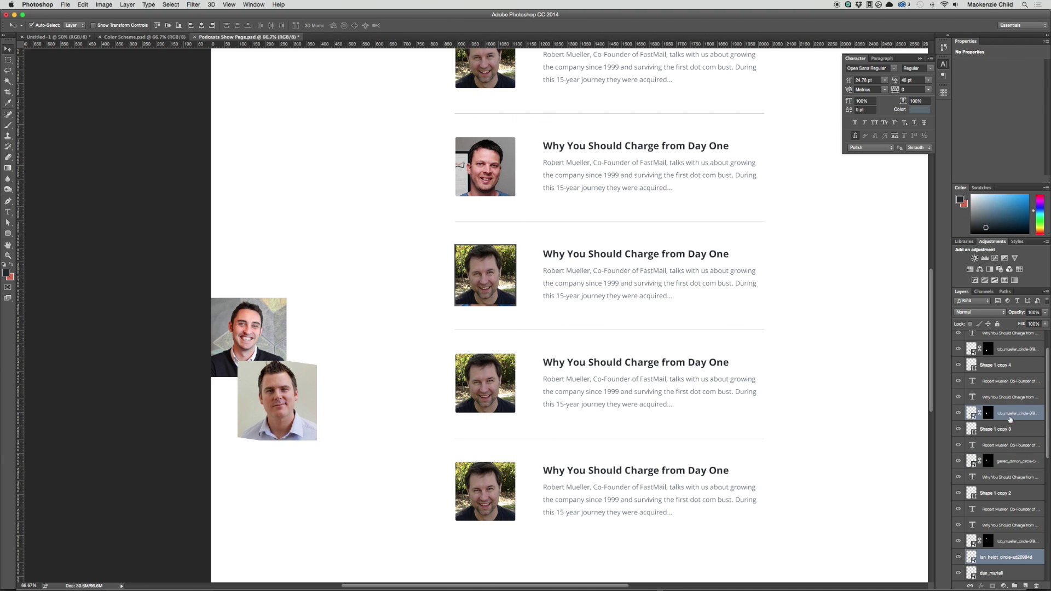
{"action": "left_click_drag", "start_coordinate": [1008, 417], "coordinate": [1009, 437]}
{"action": "left_click", "coordinate": [987, 428], "text": "super"}
{"action": "left_click", "coordinate": [1009, 445]}
{"action": "left_click", "coordinate": [992, 586]}
{"action": "left_click", "coordinate": [1008, 429]}
{"action": "key", "text": "BackSpace"}
Move the spare portrait of the man in the light shirt over the fourth episode's portrait and scale it to about 245 px square.
{"action": "scroll", "coordinate": [475, 315], "scroll_direction": "down", "scroll_amount": 4}
{"action": "left_click_drag", "start_coordinate": [252, 312], "coordinate": [453, 300]}
{"action": "key", "text": "super+t"}
{"action": "left_click_drag", "start_coordinate": [413, 339], "coordinate": [425, 327]}
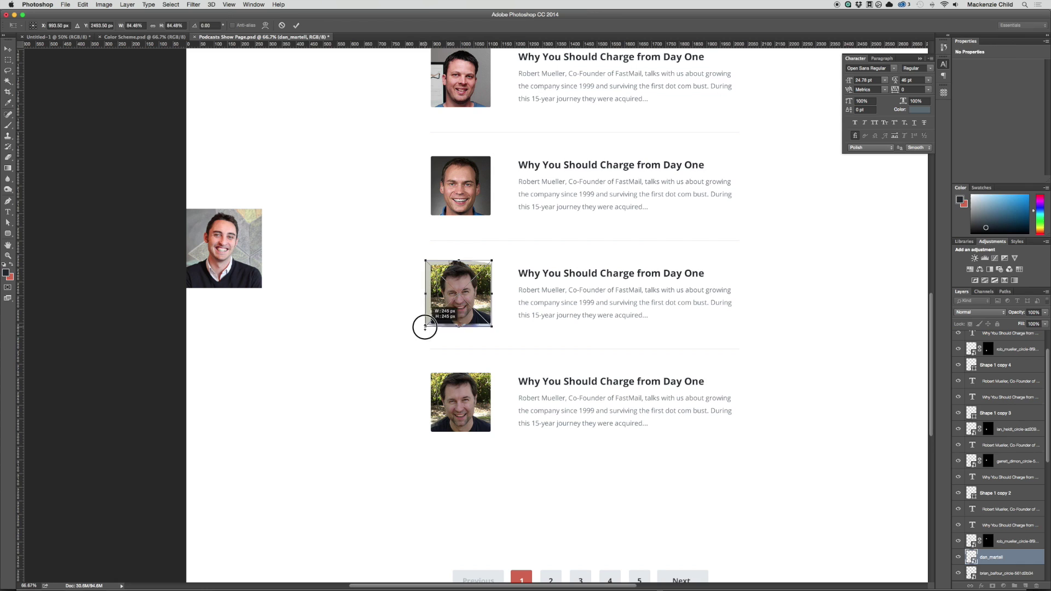
{"action": "scroll", "coordinate": [476, 298], "scroll_direction": "left", "scroll_amount": 2}
{"action": "left_click", "coordinate": [476, 298]}
Mask the fourth episode's new portrait with the old portrait's rounded shape and delete the old portrait.
{"action": "left_click", "coordinate": [1009, 557], "text": "super"}
{"action": "left_click_drag", "start_coordinate": [1009, 348], "coordinate": [987, 556]}
{"action": "key", "text": "Return"}
{"action": "key", "text": "BackSpace"}
Replace the fifth episode's portrait with the spare portrait of the man in the dark sweater, masked to the same rounded shape.
{"action": "scroll", "coordinate": [171, 136], "scroll_direction": "down", "scroll_amount": 4}
{"action": "left_click_drag", "start_coordinate": [168, 136], "coordinate": [461, 363]}
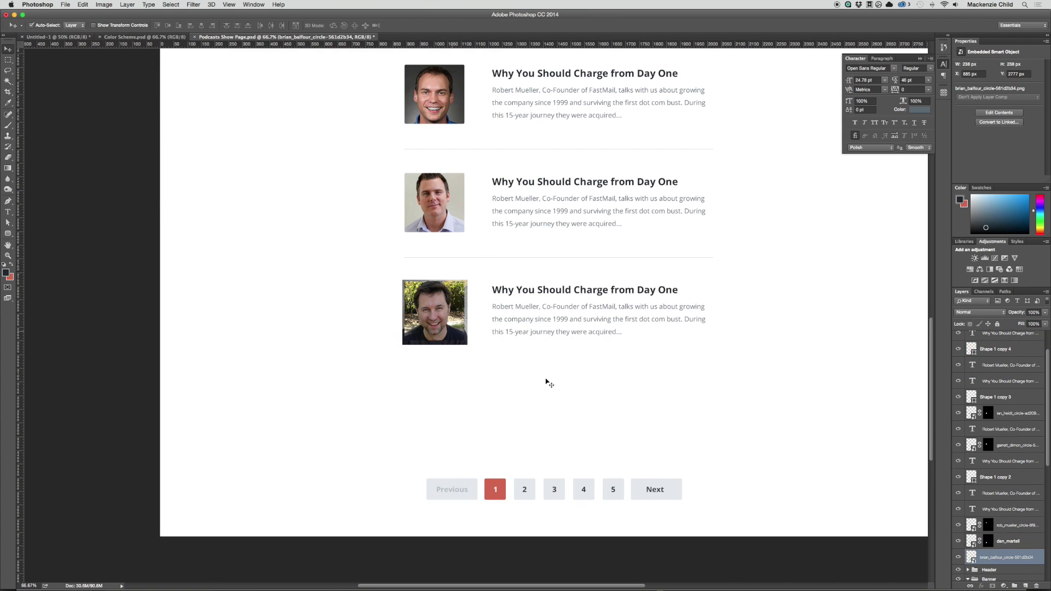
{"action": "left_click_drag", "start_coordinate": [1006, 557], "coordinate": [1002, 539]}
Select the whole pagination row and move it up closer to the fifth episode.
{"action": "left_click_drag", "start_coordinate": [410, 459], "coordinate": [717, 510]}
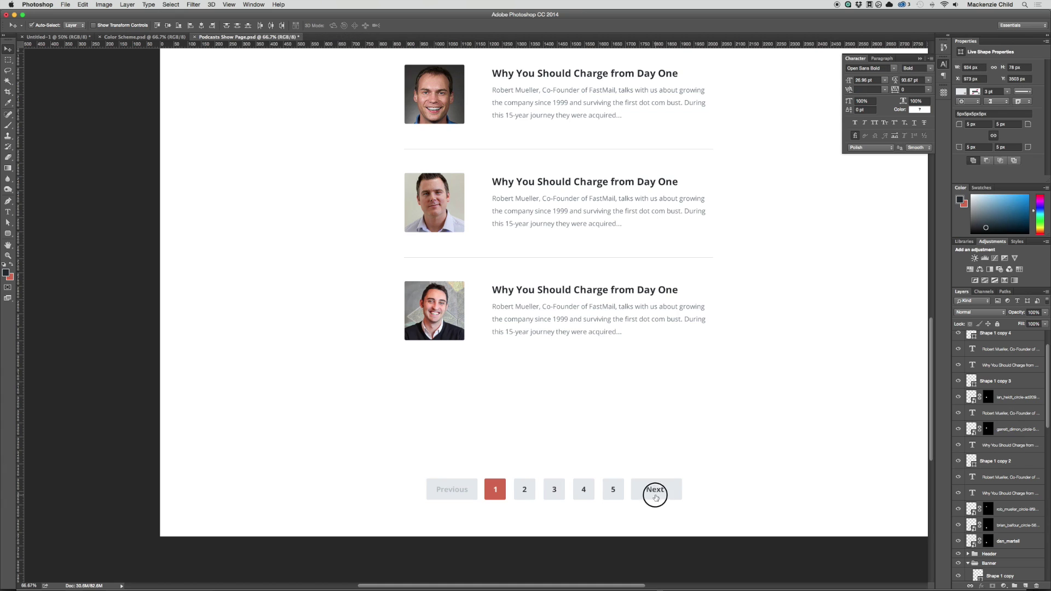
{"action": "left_click_drag", "start_coordinate": [655, 496], "coordinate": [657, 422]}
{"action": "key", "text": "super+minus"}
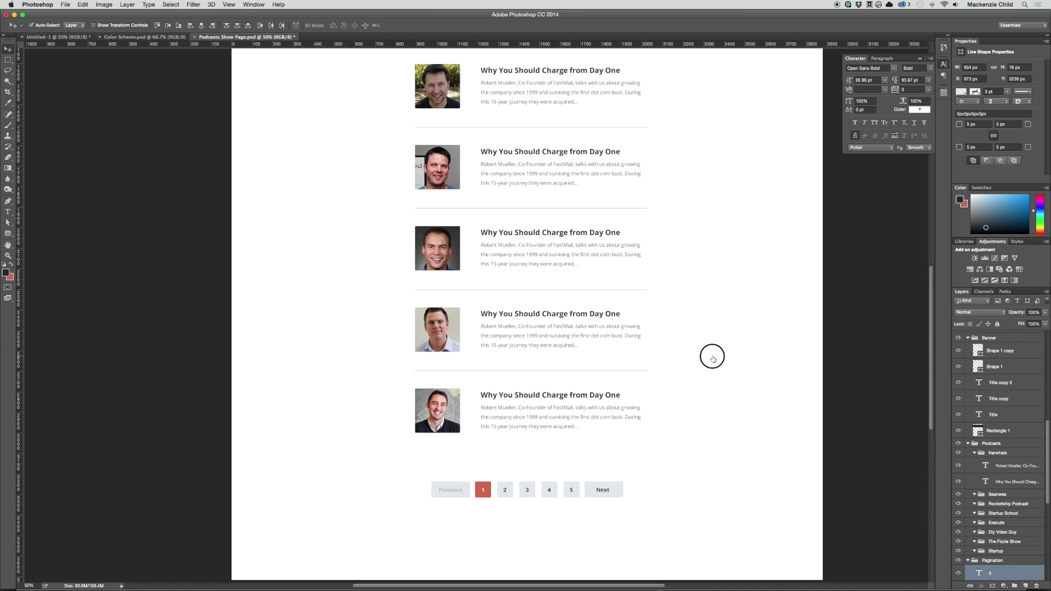
{"action": "left_click_drag", "start_coordinate": [671, 305], "coordinate": [680, 325]}
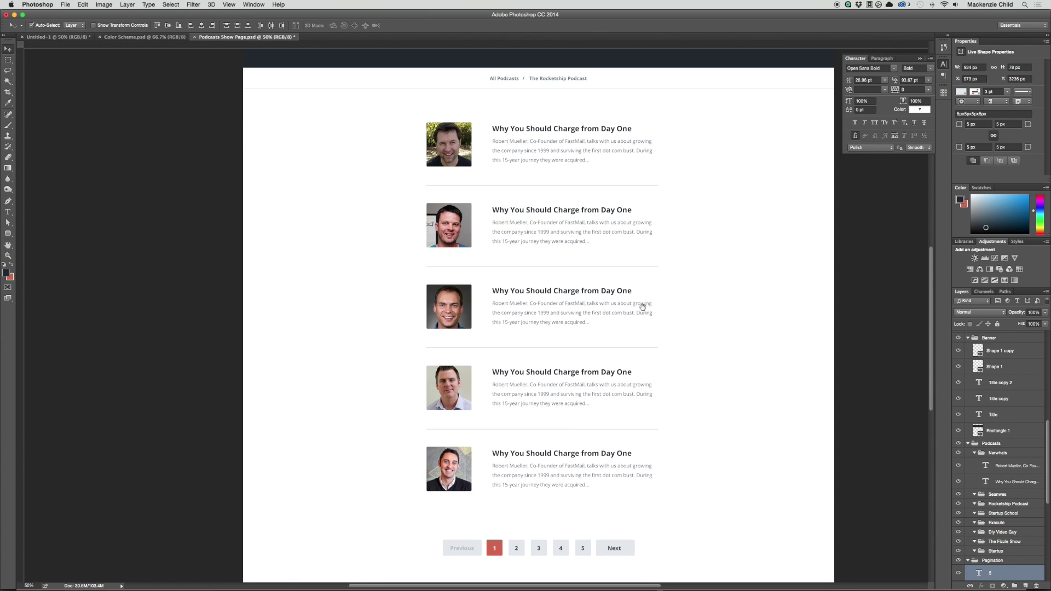
Select the five-episode list, scale it up to about 113% and reposition it below the breadcrumb.
{"action": "left_click_drag", "start_coordinate": [391, 117], "coordinate": [675, 486]}
{"action": "key", "text": "super+r"}
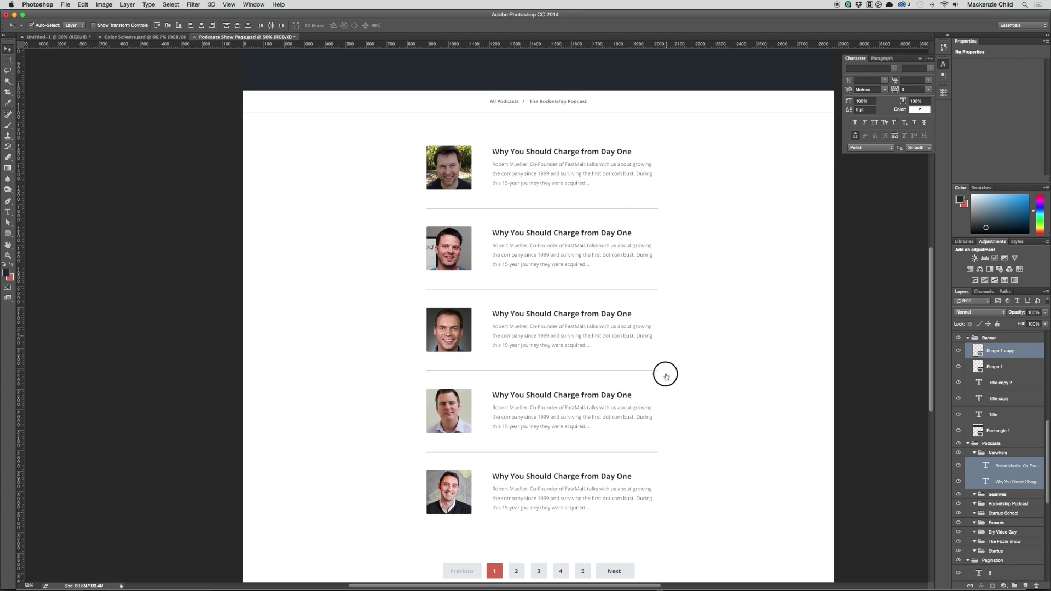
{"action": "left_click_drag", "start_coordinate": [666, 376], "coordinate": [663, 448]}
{"action": "key", "text": "super+t"}
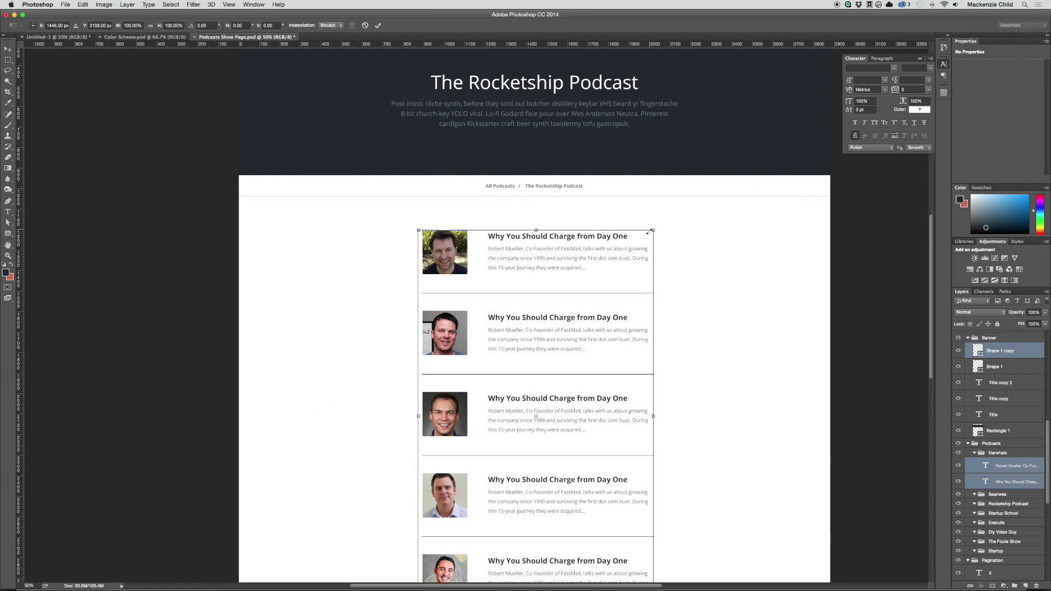
{"action": "left_click_drag", "start_coordinate": [648, 232], "coordinate": [677, 215]}
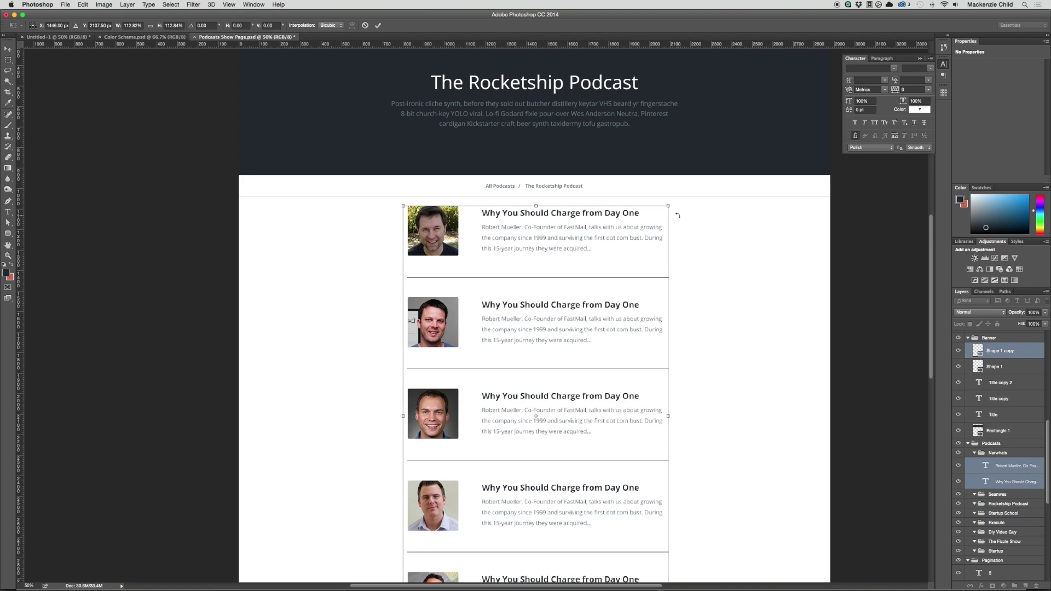
{"action": "key", "text": "super+minus"}
{"action": "left_click_drag", "start_coordinate": [535, 378], "coordinate": [531, 383]}
{"action": "key", "text": "Return"}
Move the pagination row down slightly to leave room below the enlarged episode list.
{"action": "left_click_drag", "start_coordinate": [426, 510], "coordinate": [427, 518]}
{"action": "left_click_drag", "start_coordinate": [613, 498], "coordinate": [414, 241]}
{"action": "left_click_drag", "start_coordinate": [552, 542], "coordinate": [412, 515]}
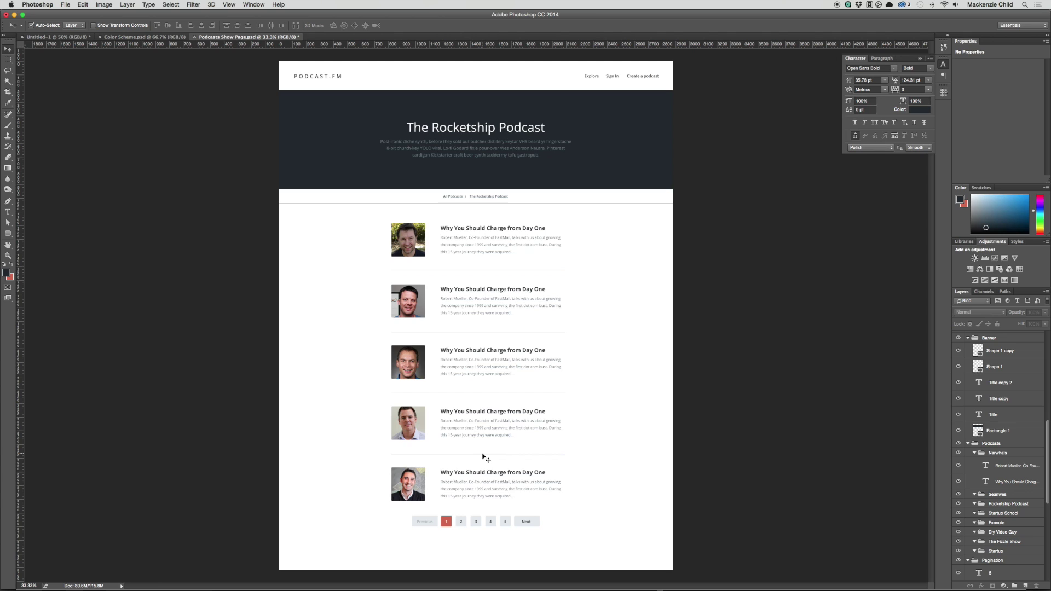
{"action": "left_click_drag", "start_coordinate": [546, 537], "coordinate": [426, 523]}
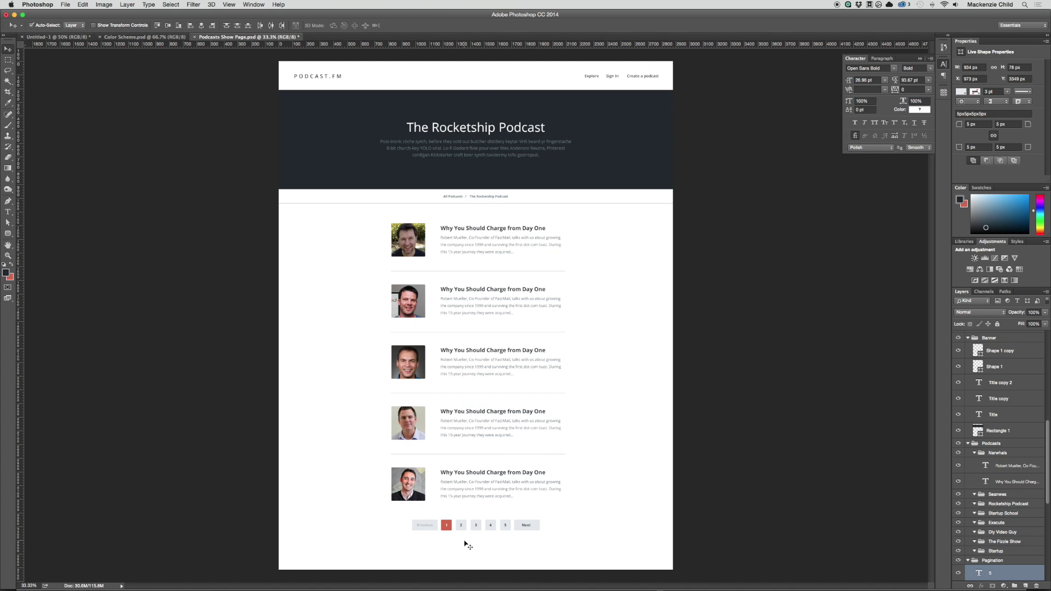
Crop the canvas's bottom edge to trim the excess white space under the pagination.
{"action": "key", "text": "c"}
{"action": "left_click_drag", "start_coordinate": [475, 570], "coordinate": [476, 560]}
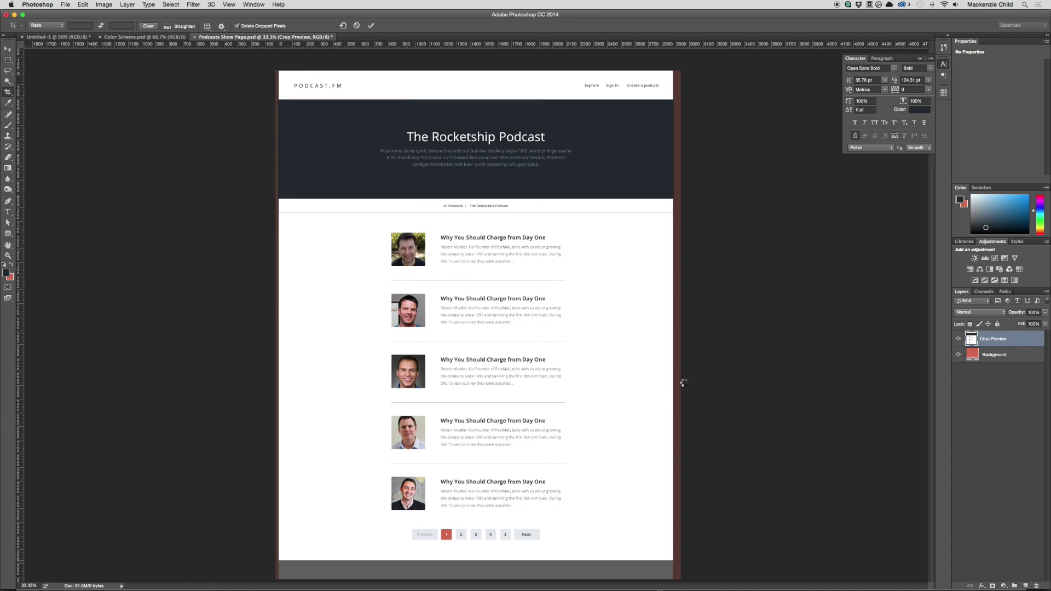
{"action": "key", "text": "v"}
Copy the red page 1 button into the banner, raise its layers out of the Pagination group and centre it below the description.
{"action": "left_click_drag", "start_coordinate": [449, 549], "coordinate": [558, 185]}
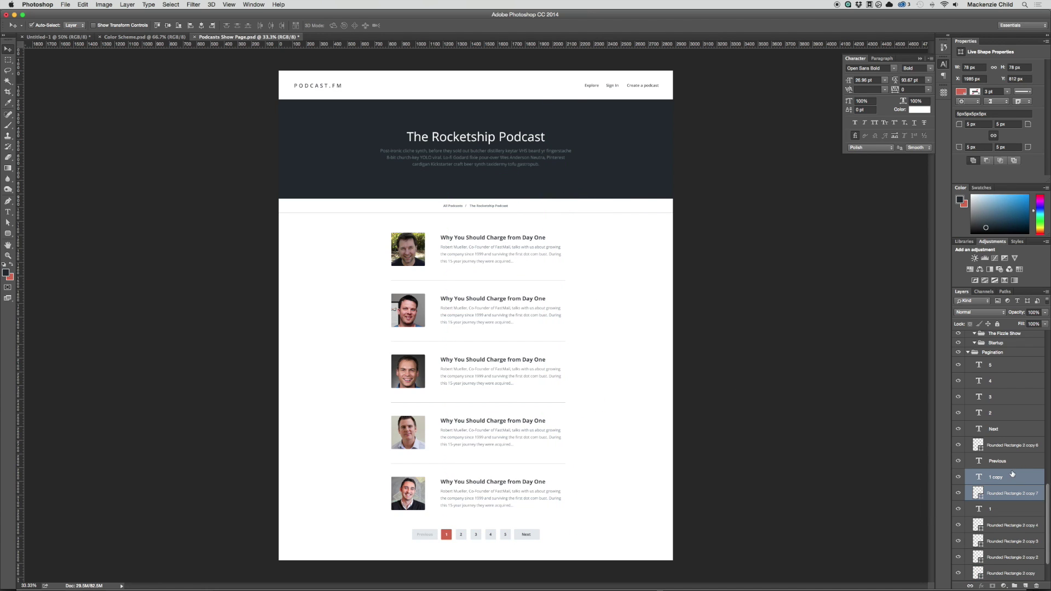
{"action": "left_click_drag", "start_coordinate": [1012, 474], "coordinate": [1002, 513]}
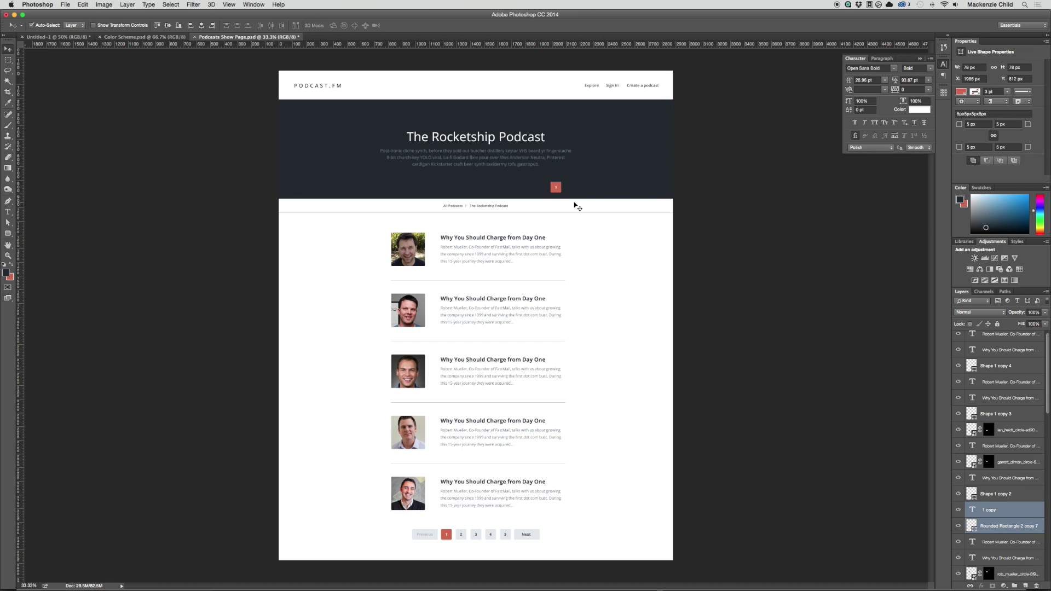
{"action": "left_click_drag", "start_coordinate": [574, 203], "coordinate": [496, 361]}
{"action": "left_click", "coordinate": [725, 371]}
{"action": "key", "text": "super+z"}
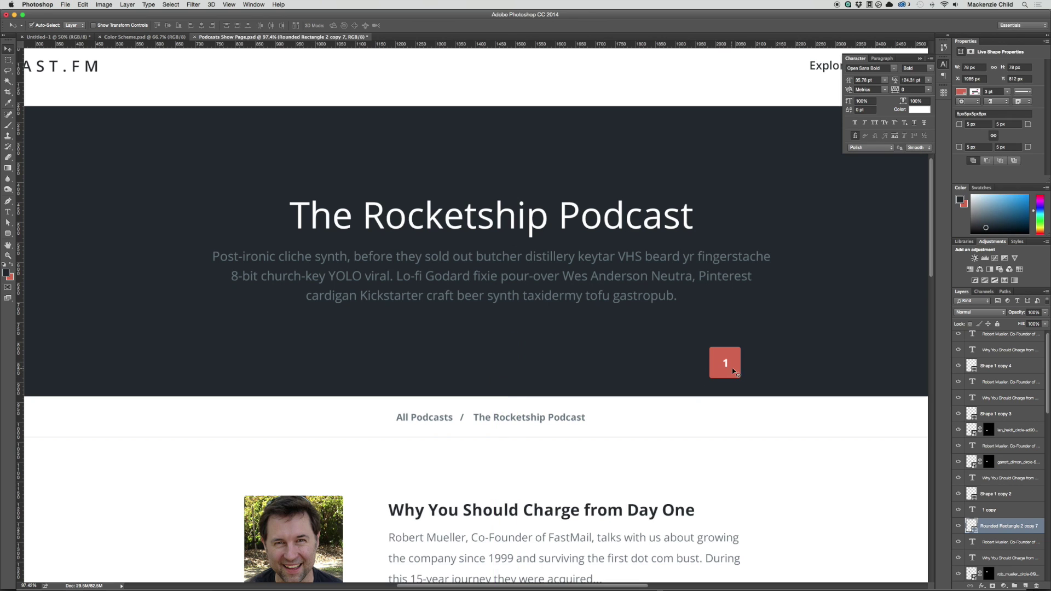
{"action": "left_click", "coordinate": [727, 363], "text": "shift"}
{"action": "left_click_drag", "start_coordinate": [724, 362], "coordinate": [500, 349]}
{"action": "left_click", "coordinate": [532, 460]}
{"action": "key", "text": "super+minus"}
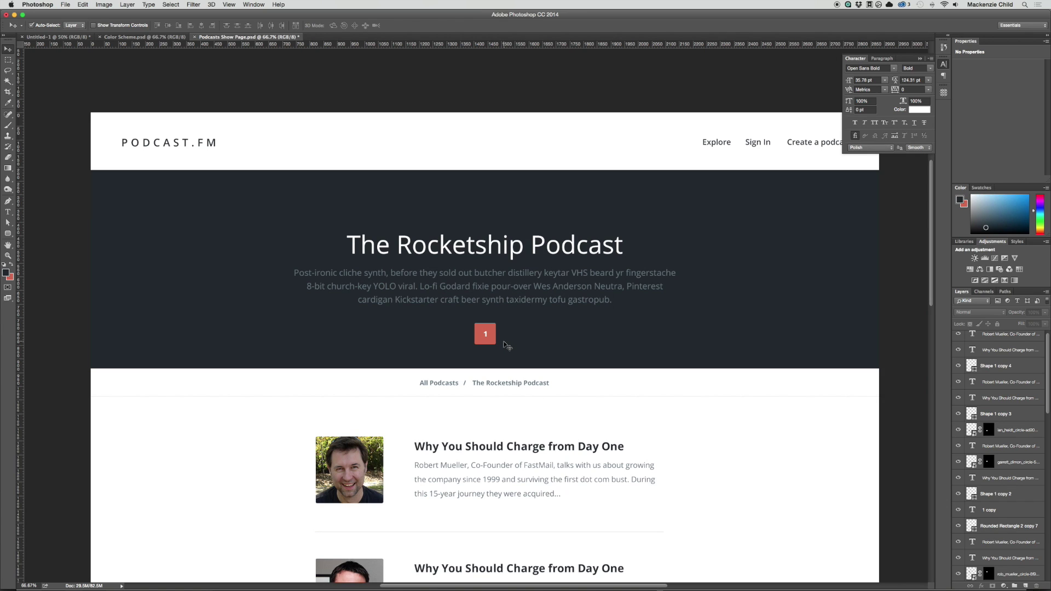
Change the banner button's label to "iTunes" and widen its red rectangle to about 153 px.
{"action": "key", "text": "t"}
{"action": "double_click", "coordinate": [487, 334]}
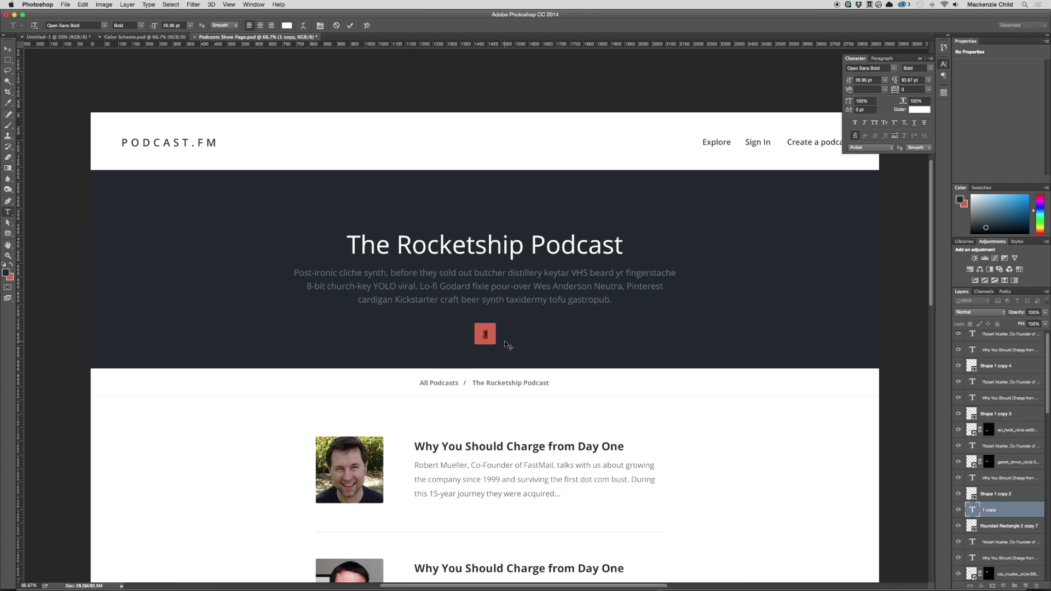
{"action": "type", "text": "iTunes"}
{"action": "key", "text": "ctrl+Return"}
{"action": "key", "text": "v"}
{"action": "left_click", "coordinate": [489, 343]}
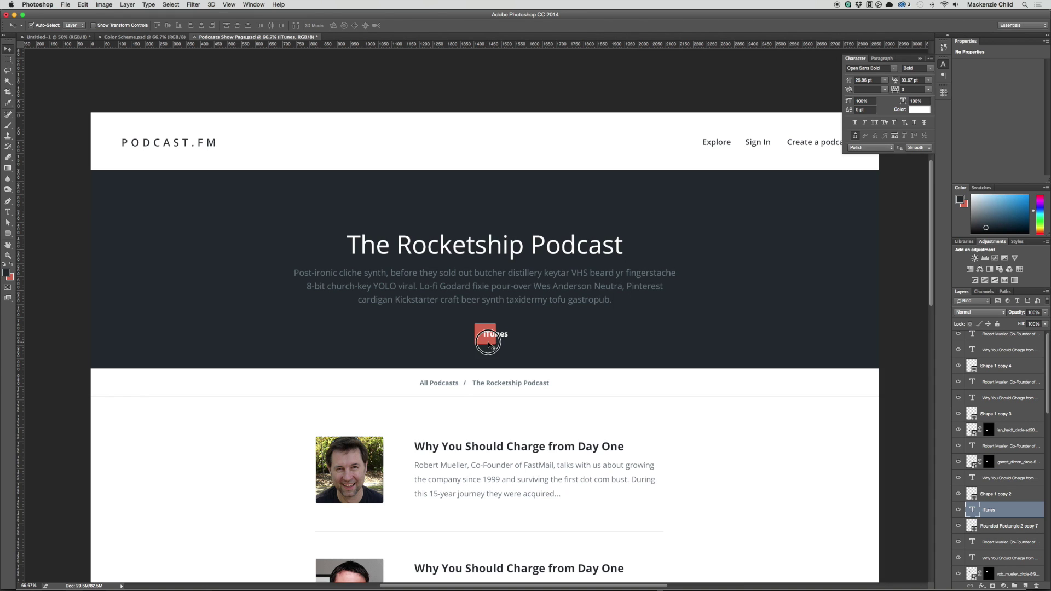
{"action": "key", "text": "ctrl+t"}
{"action": "left_click_drag", "start_coordinate": [495, 334], "coordinate": [517, 336]}
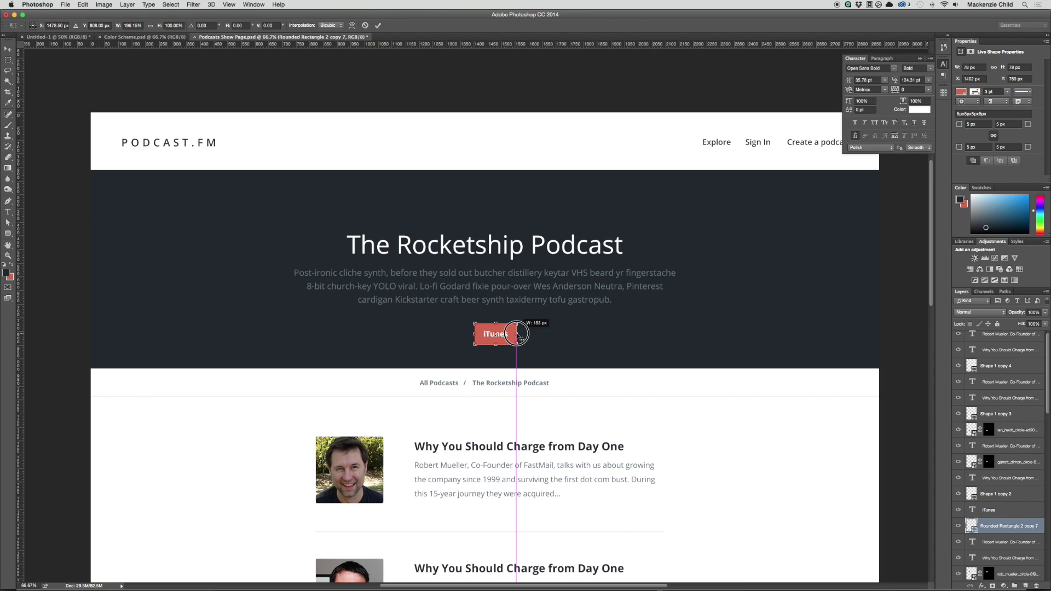
{"action": "key", "text": "Return"}
Round the iTunes button's corners fully to form a pill shape.
{"action": "left_click", "coordinate": [179, 109]}
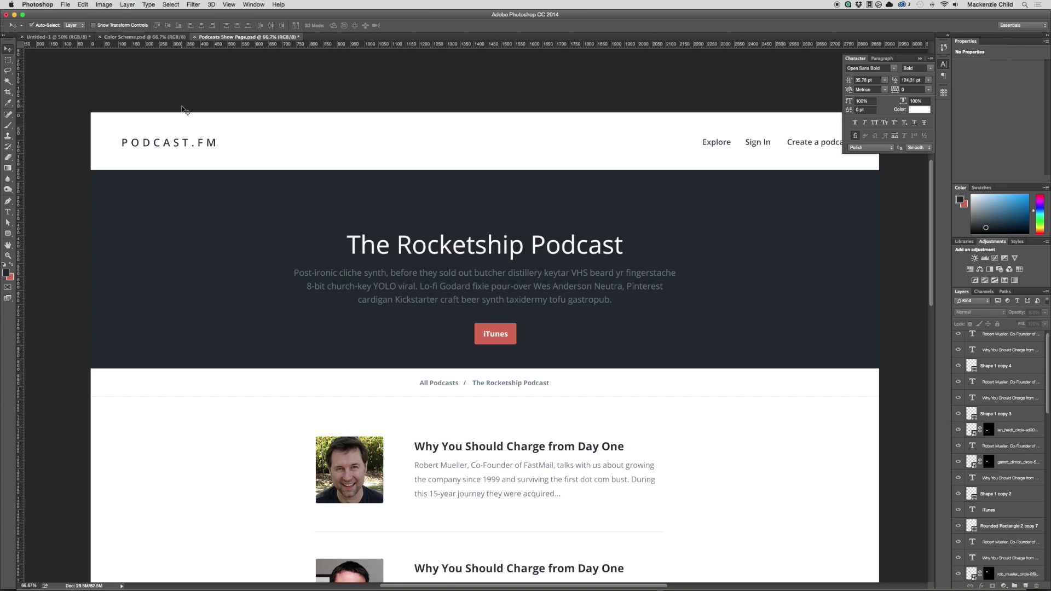
{"action": "scroll", "coordinate": [182, 108], "scroll_direction": "left", "scroll_amount": 3}
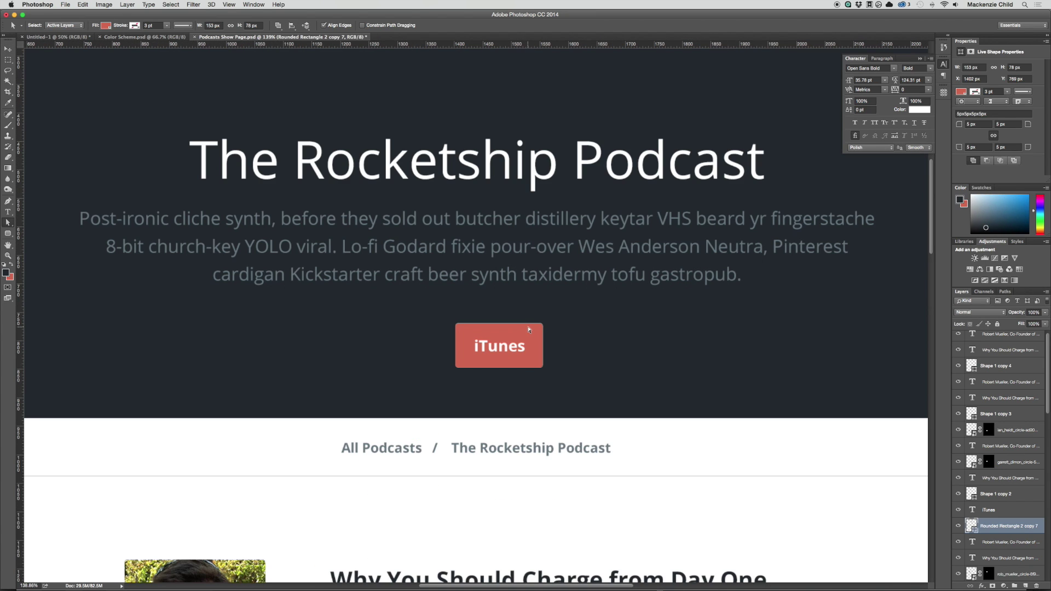
{"action": "left_click", "coordinate": [990, 125]}
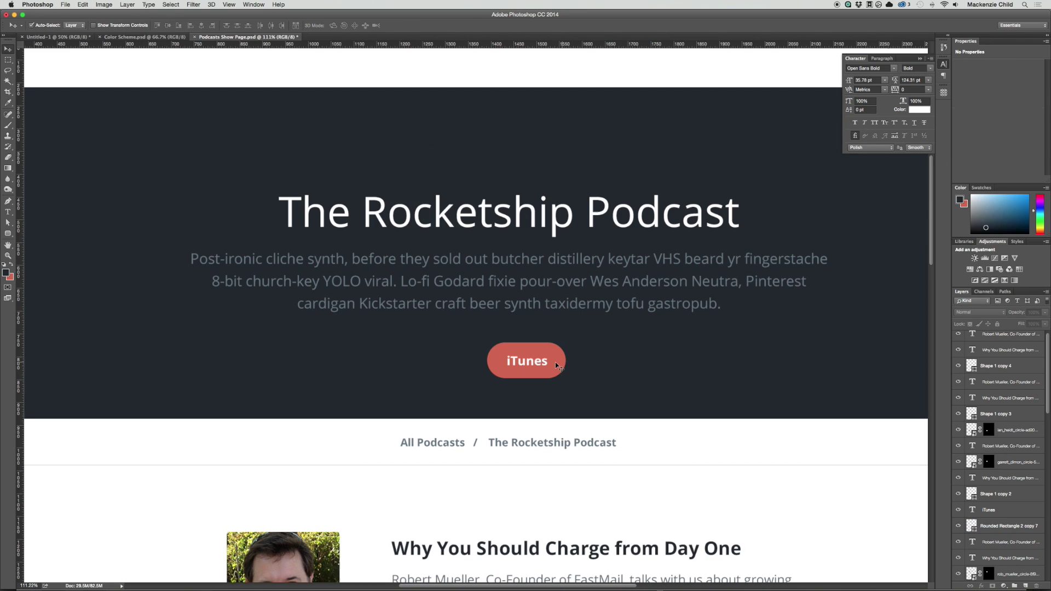
Scale down the iTunes label, and shrink the red pill to 66 px high.
{"action": "left_click", "coordinate": [545, 363]}
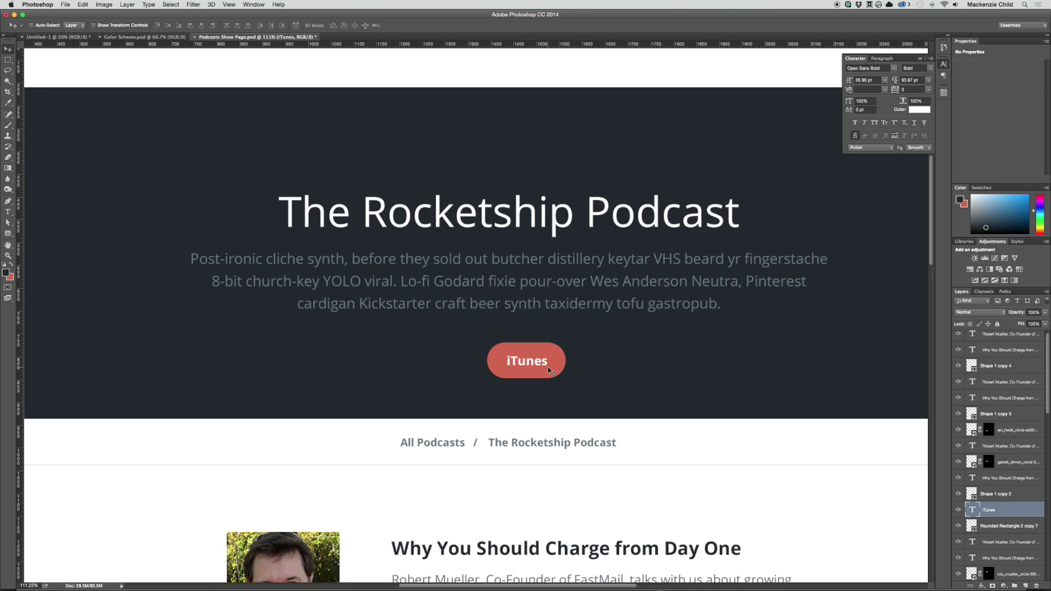
{"action": "key", "text": "super+t"}
{"action": "mouse_move", "coordinate": [552, 368]}
{"action": "left_mouse_down"}
{"action": "mouse_move", "coordinate": [535, 366]}
{"action": "mouse_move", "coordinate": [557, 357]}
{"action": "mouse_move", "coordinate": [543, 368]}
{"action": "left_mouse_up"}
{"action": "key", "text": "Return"}
{"action": "scroll", "coordinate": [573, 377], "scroll_direction": "up", "scroll_amount": 2}
{"action": "left_click", "coordinate": [584, 396]}
{"action": "key", "text": "super+t"}
{"action": "left_click_drag", "start_coordinate": [588, 398], "coordinate": [584, 398]}
{"action": "key", "text": "Return"}
{"action": "key", "text": "super+1"}
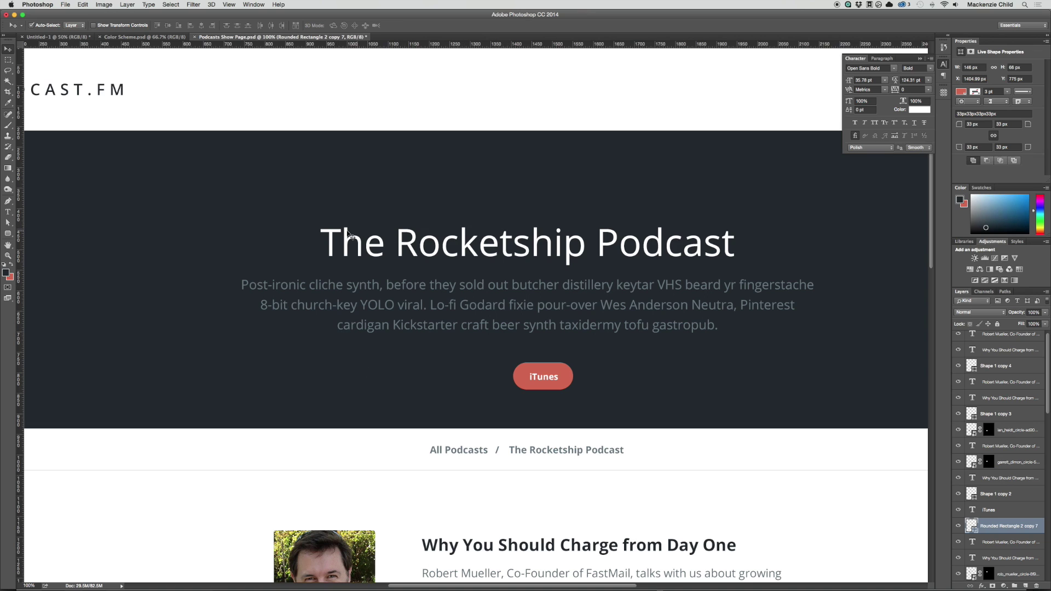
Scale the iTunes label and pill down together to 130 by 58 px.
{"action": "left_click_drag", "start_coordinate": [686, 379], "coordinate": [712, 358]}
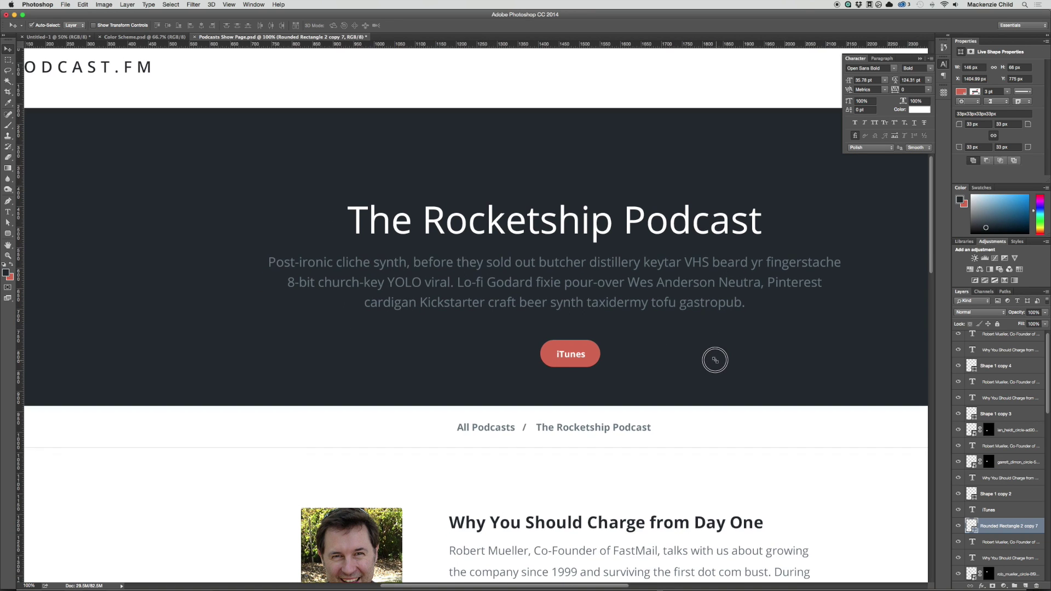
{"action": "left_click", "coordinate": [573, 355], "text": "shift"}
{"action": "key", "text": "super+t"}
{"action": "left_click_drag", "start_coordinate": [601, 365], "coordinate": [597, 363]}
{"action": "key", "text": "Return"}
{"action": "key", "text": "super+minus"}
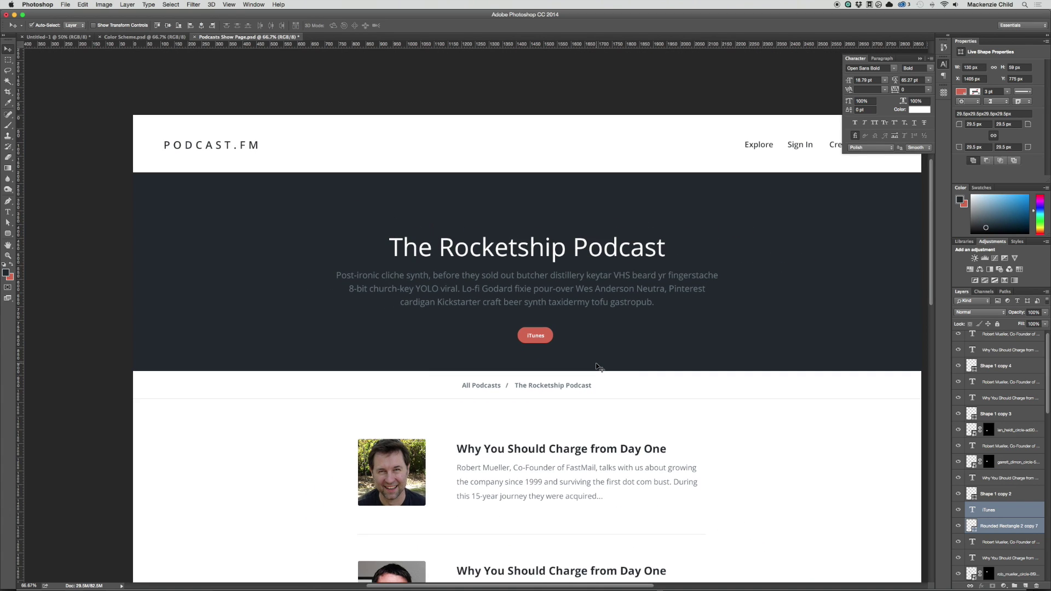
Duplicate the iTunes button beside the original and change the copy's label to "Stitcher".
{"action": "left_click_drag", "start_coordinate": [534, 336], "coordinate": [577, 337]}
{"action": "key", "text": "t"}
{"action": "left_click", "coordinate": [576, 335]}
{"action": "key", "text": "super+Return"}
{"action": "left_click", "coordinate": [576, 332]}
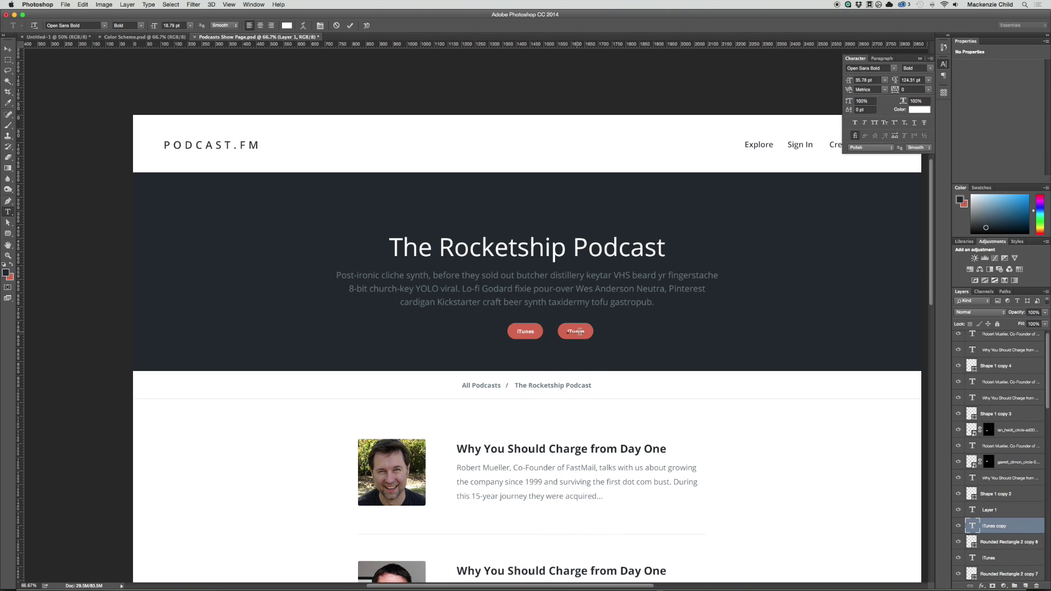
{"action": "key", "text": "super+a"}
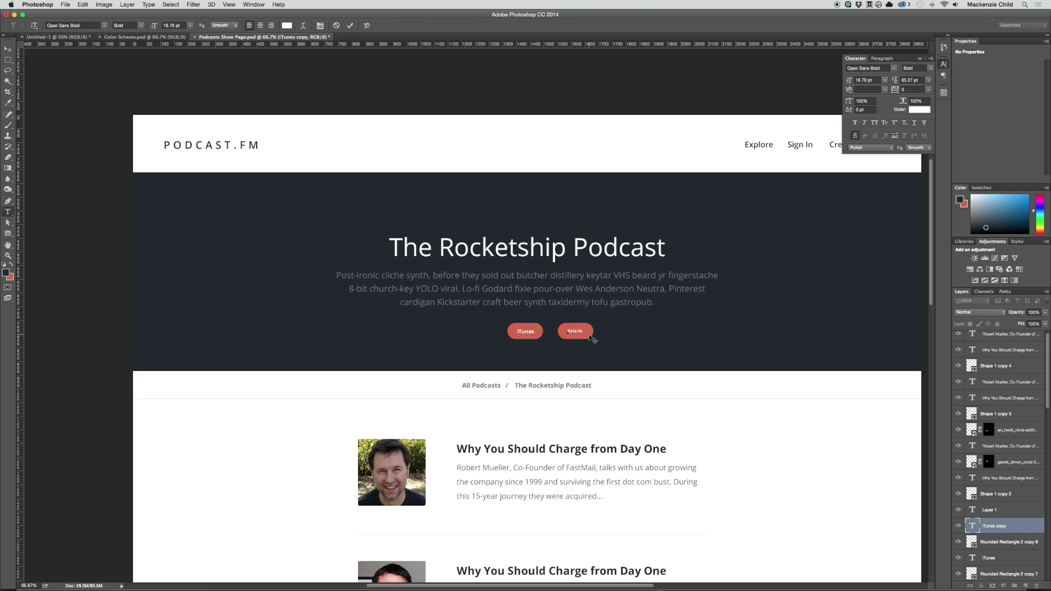
{"action": "key", "text": "ctrl+Return"}
{"action": "key", "text": "v"}
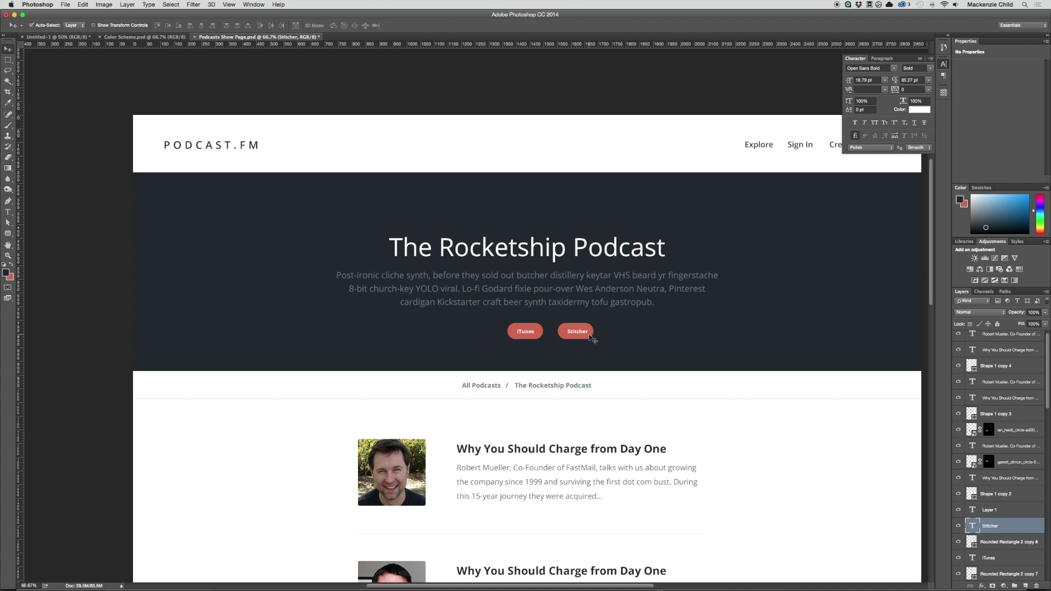
Duplicate the Stitcher button beside itself and change the new copy's label to "Podbay".
{"action": "left_click", "coordinate": [591, 337], "text": "shift"}
{"action": "left_click_drag", "start_coordinate": [580, 338], "coordinate": [618, 337]}
{"action": "key", "text": "t"}
{"action": "left_click", "coordinate": [623, 332]}
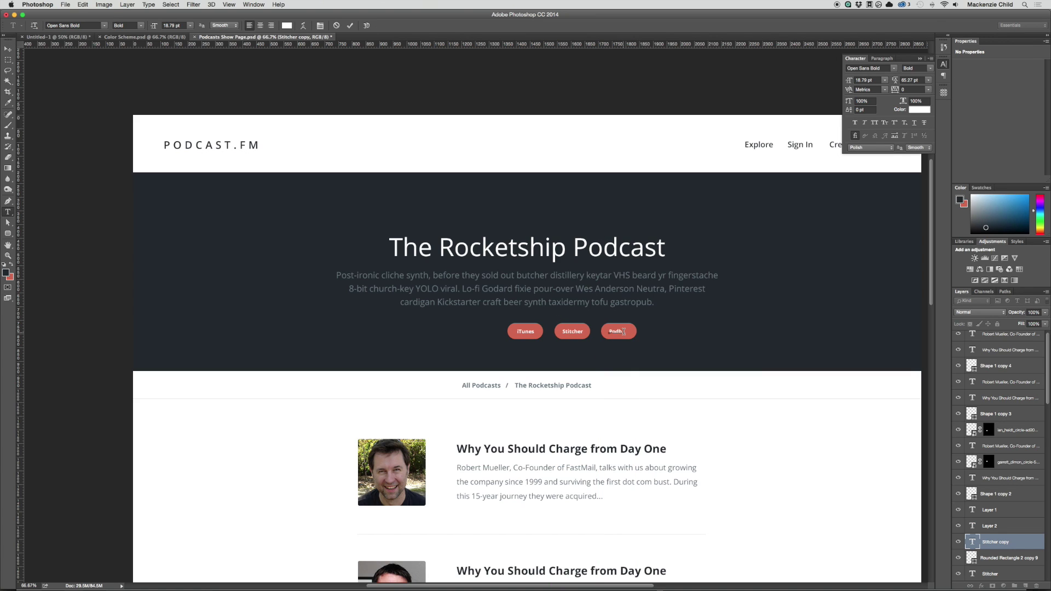
{"action": "key", "text": "ctrl+Return"}
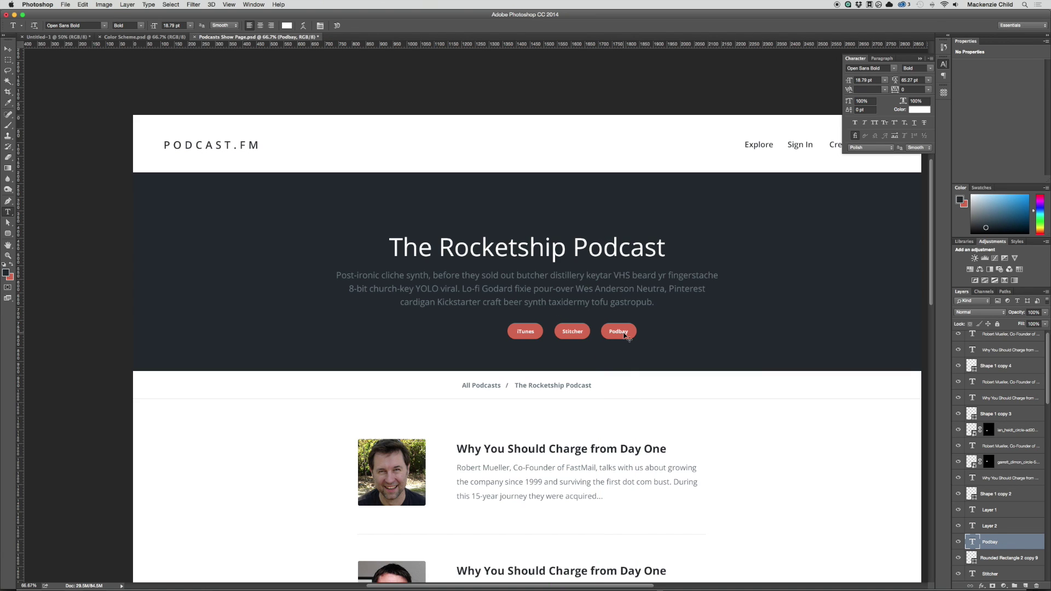
{"action": "key", "text": "v"}
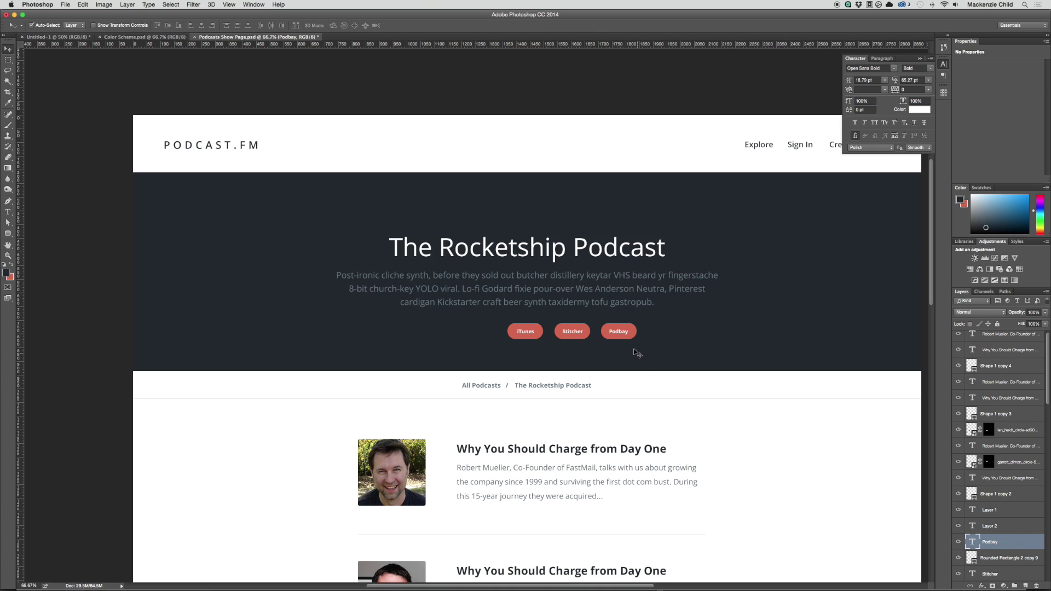
Select the iTunes, Stitcher and Podbay buttons with their labels and shift them left as one row in the banner.
{"action": "left_click", "coordinate": [605, 328]}
{"action": "left_click", "coordinate": [578, 332], "text": "shift"}
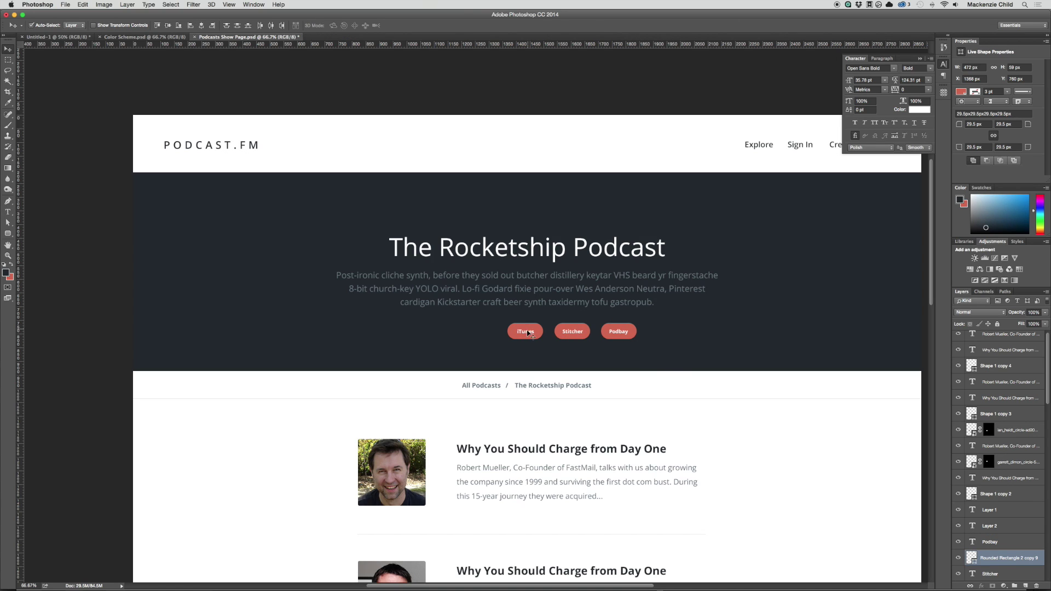
{"action": "left_click", "coordinate": [577, 332], "text": "shift"}
{"action": "left_click", "coordinate": [619, 332], "text": "shift"}
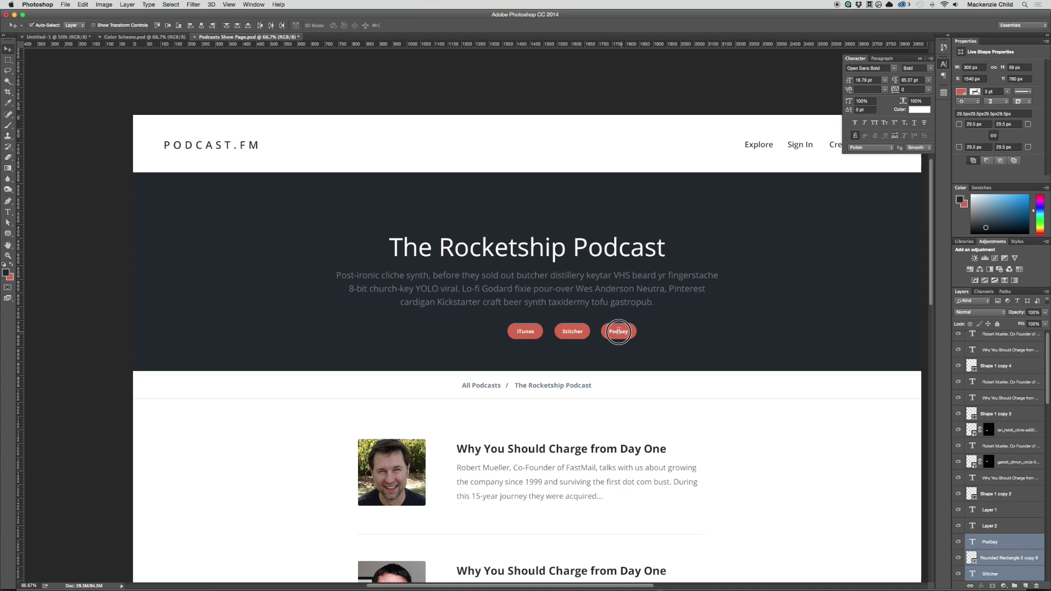
{"action": "left_click_drag", "start_coordinate": [619, 332], "coordinate": [472, 328]}
{"action": "key", "text": "super+z"}
{"action": "key", "text": "super+z"}
{"action": "left_click", "coordinate": [534, 329], "text": "shift"}
Centre the three-button row beneath the banner description using the guides, and collapse the Character panel.
{"action": "key", "text": "super+semicolon"}
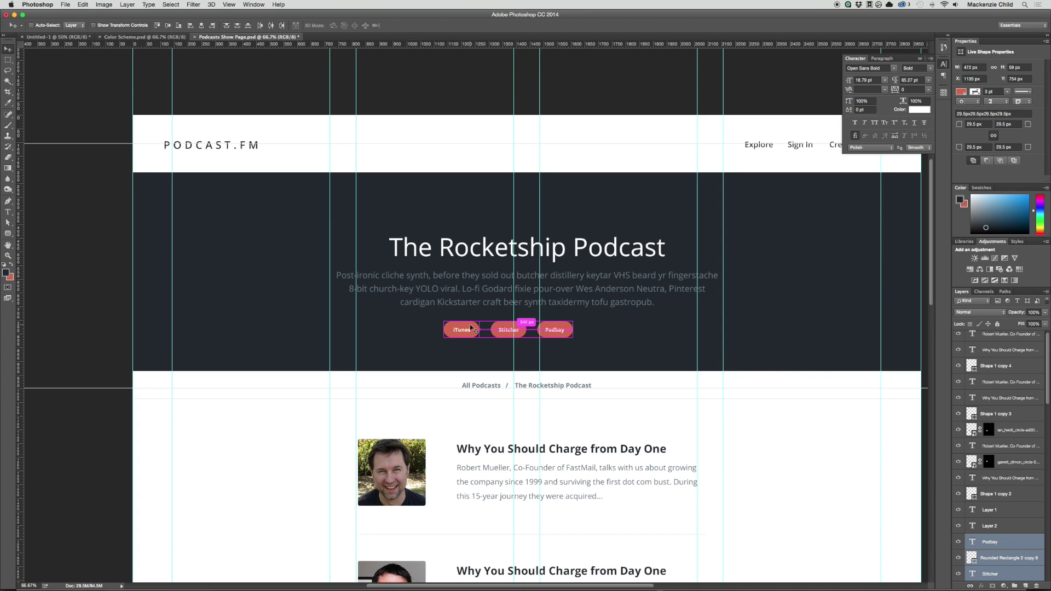
{"action": "key", "text": "ctrl+t"}
{"action": "left_click_drag", "start_coordinate": [518, 329], "coordinate": [541, 329]}
{"action": "key", "text": "Return"}
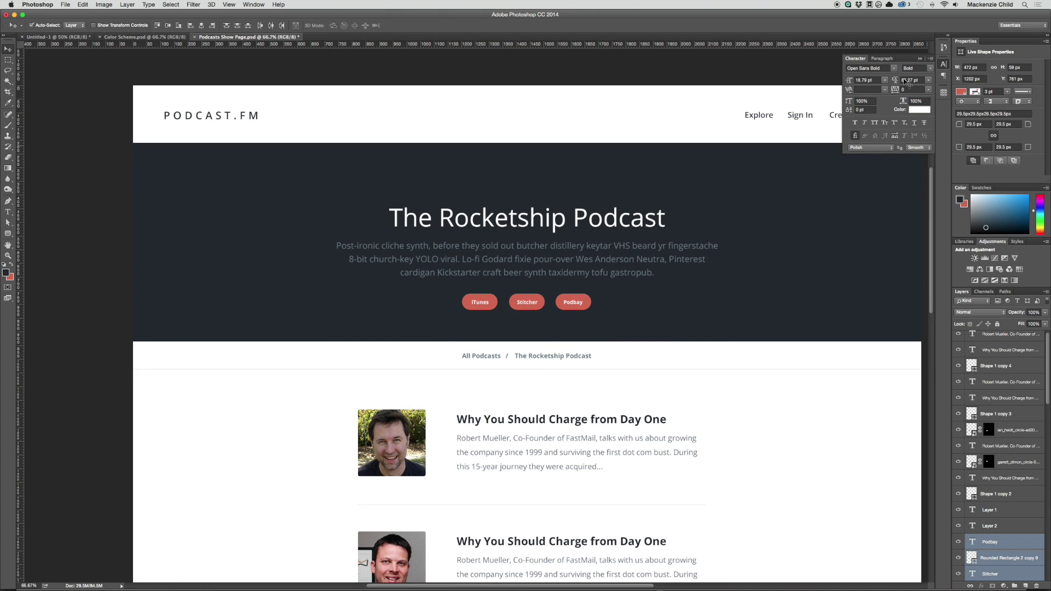
{"action": "left_click", "coordinate": [943, 64]}
{"action": "key", "text": "ctrl+minus"}
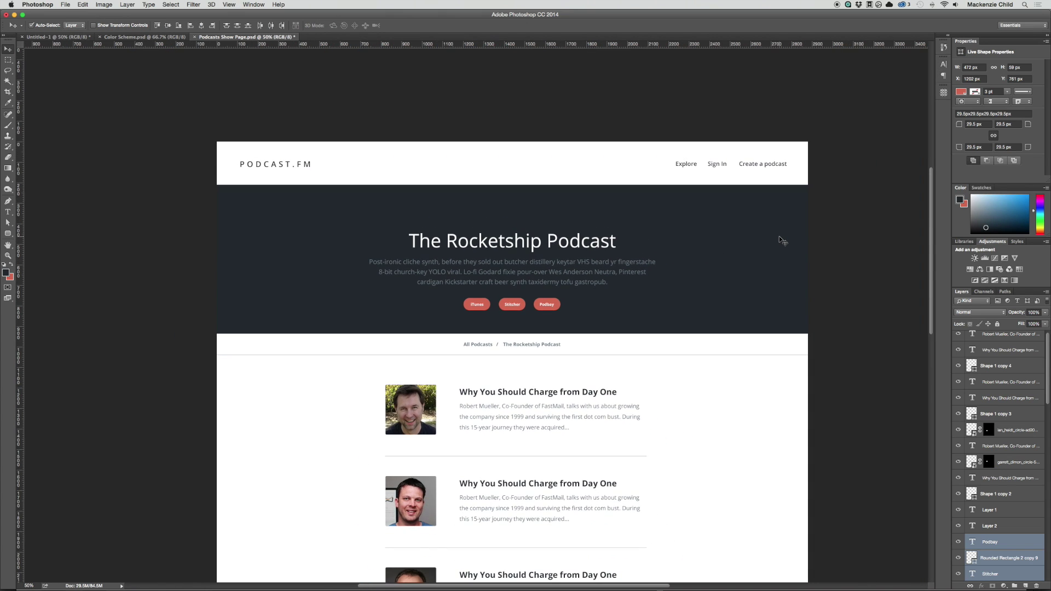
Select the banner title and its description together and move both slightly up, widening the gap above the three-button row.
{"action": "scroll", "coordinate": [772, 274], "scroll_direction": "down", "scroll_amount": 15}
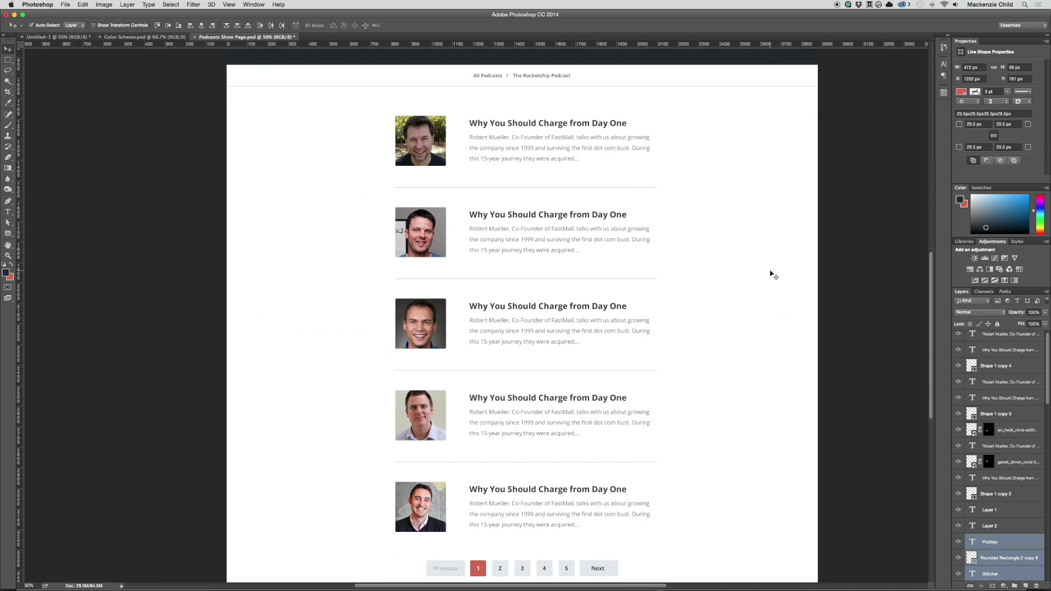
{"action": "scroll", "coordinate": [772, 273], "scroll_direction": "up", "scroll_amount": 15}
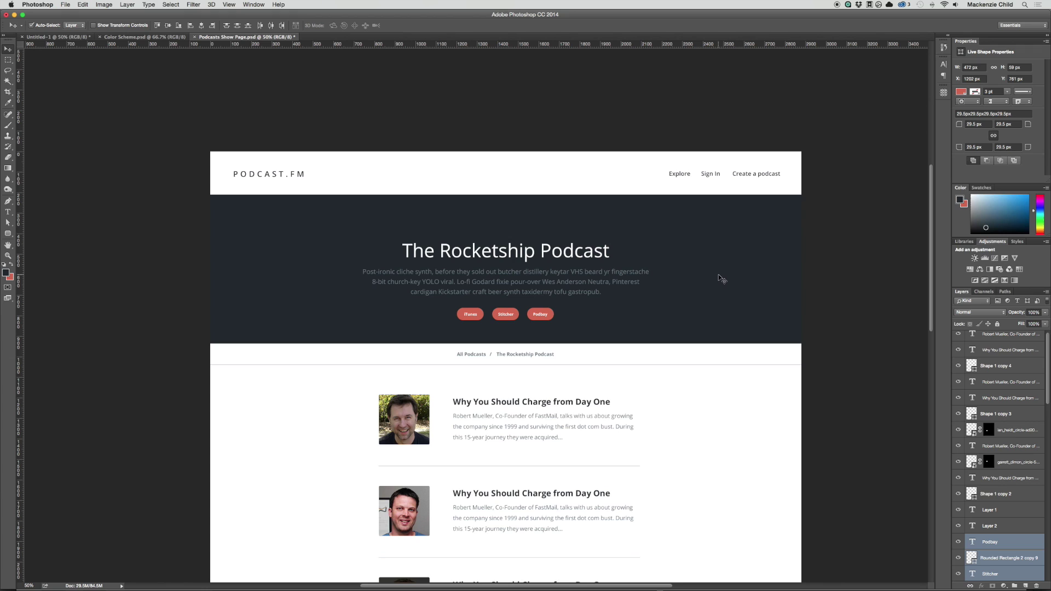
{"action": "left_click", "coordinate": [525, 274]}
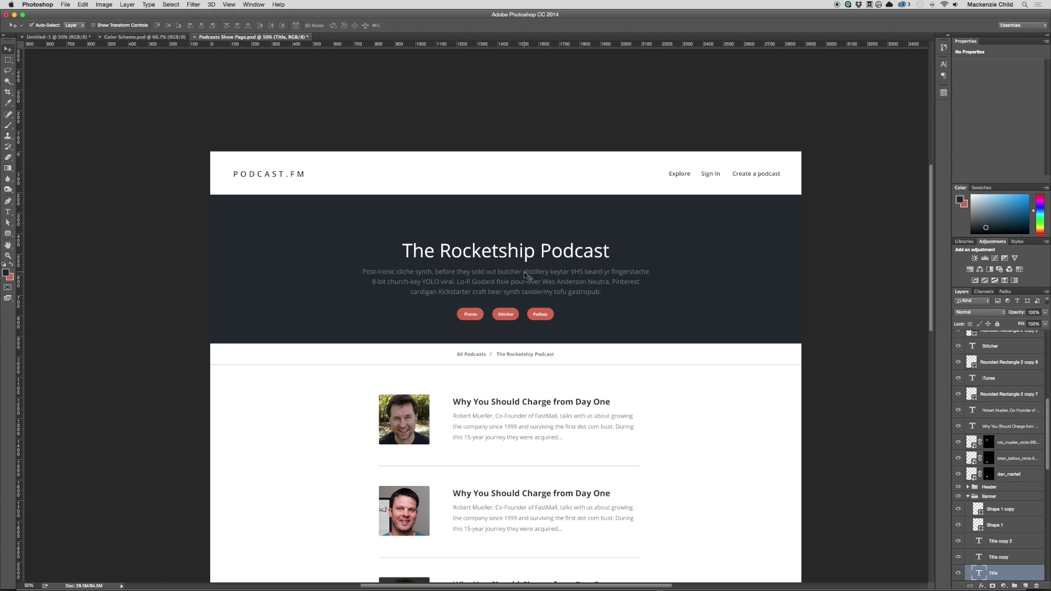
{"action": "left_click", "coordinate": [526, 274], "text": "shift"}
{"action": "left_click_drag", "start_coordinate": [504, 252], "coordinate": [505, 243]}
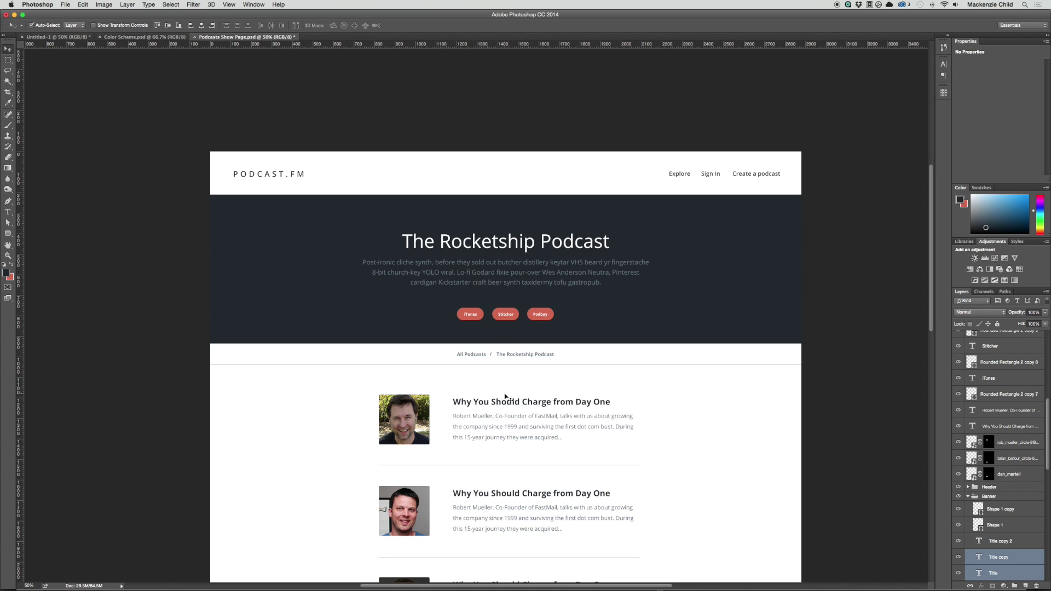
{"action": "scroll", "coordinate": [508, 398], "scroll_direction": "down", "scroll_amount": 3}
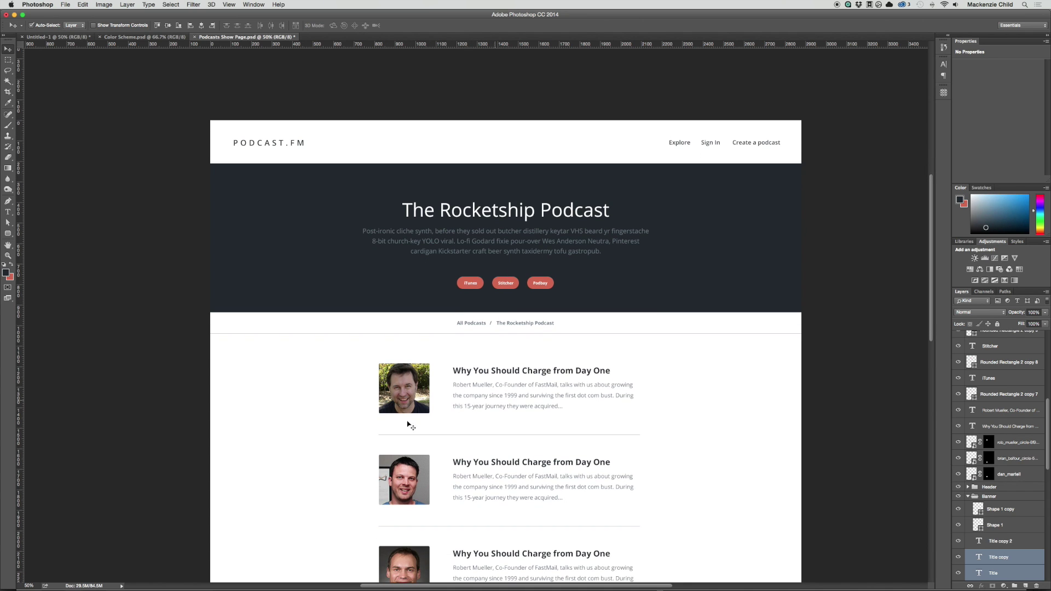
{"action": "scroll", "coordinate": [504, 483], "scroll_direction": "down", "scroll_amount": 10}
{"action": "scroll", "coordinate": [504, 484], "scroll_direction": "up", "scroll_amount": 8}
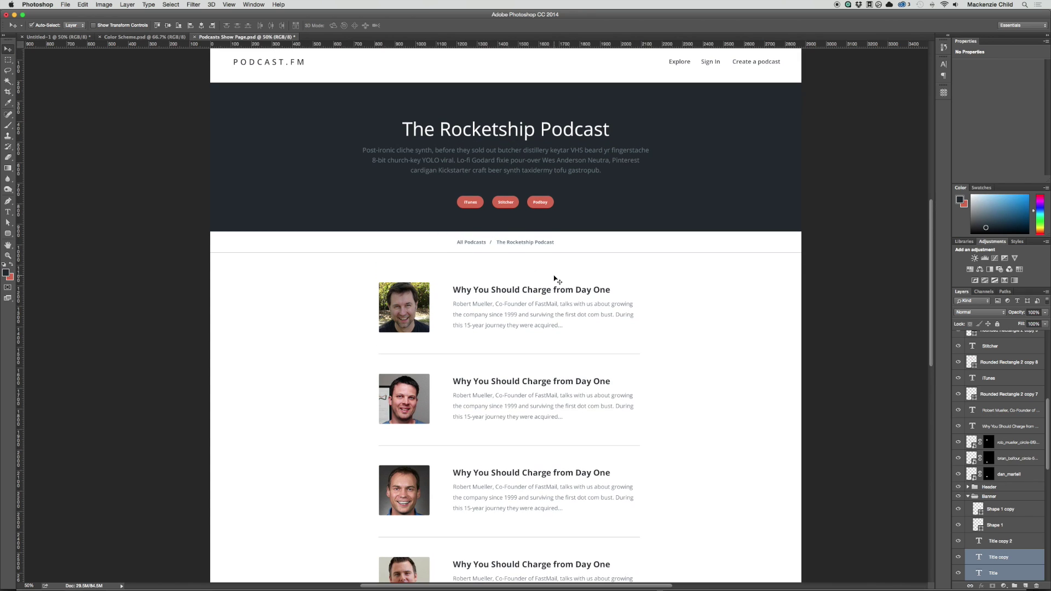
{"action": "scroll", "coordinate": [556, 276], "scroll_direction": "up", "scroll_amount": 2}
{"action": "scroll", "coordinate": [557, 277], "scroll_direction": "up", "scroll_amount": 2}
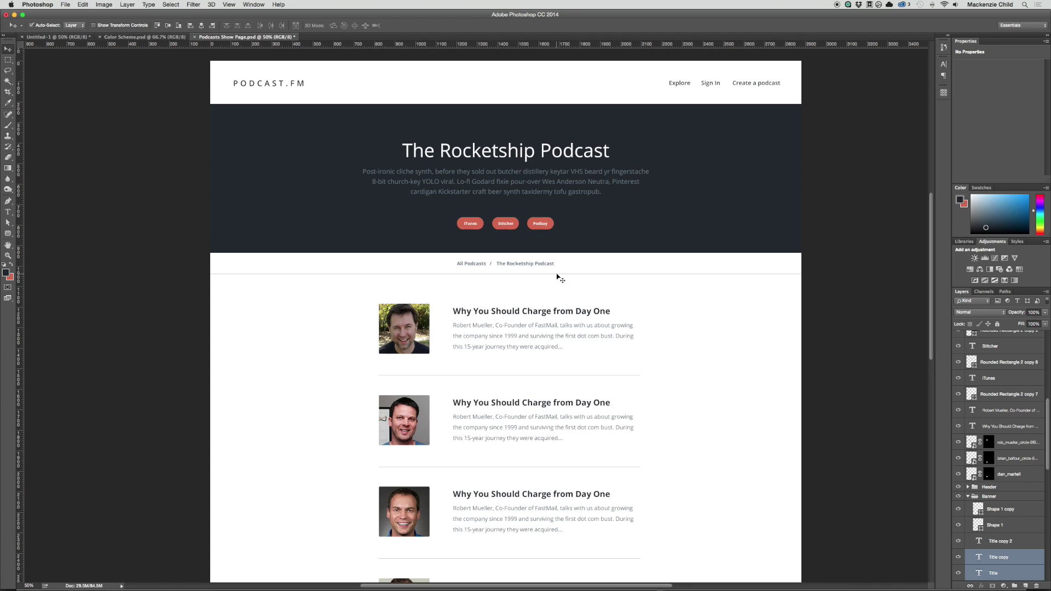